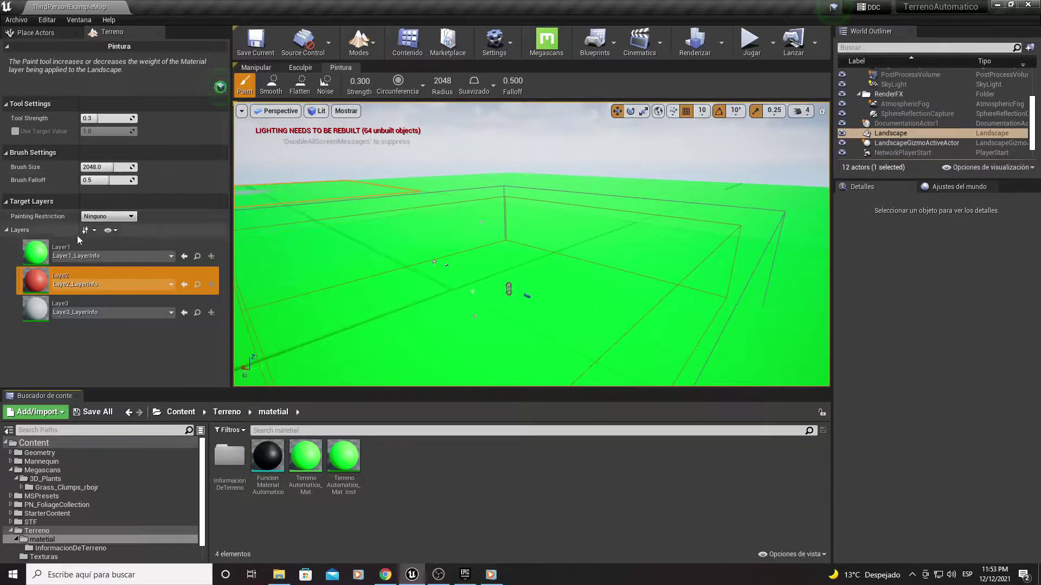
# Step: Try Layer1, Layer2 and Layer3 as paint targets, leaving Layer3 selected
pyautogui.click(37, 251)
pyautogui.press('Down')
pyautogui.press('Down')
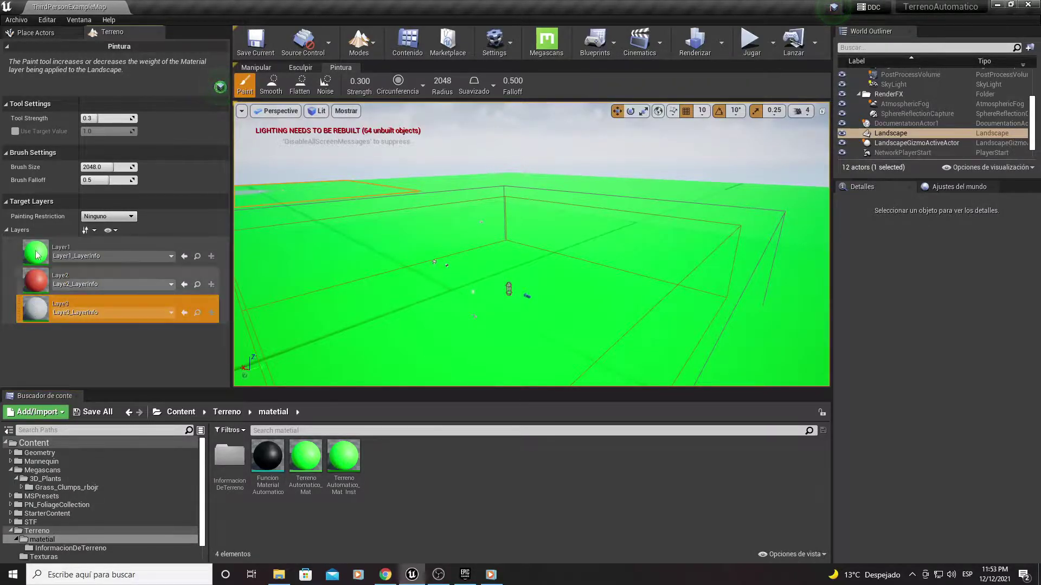
pyautogui.click(36, 256)
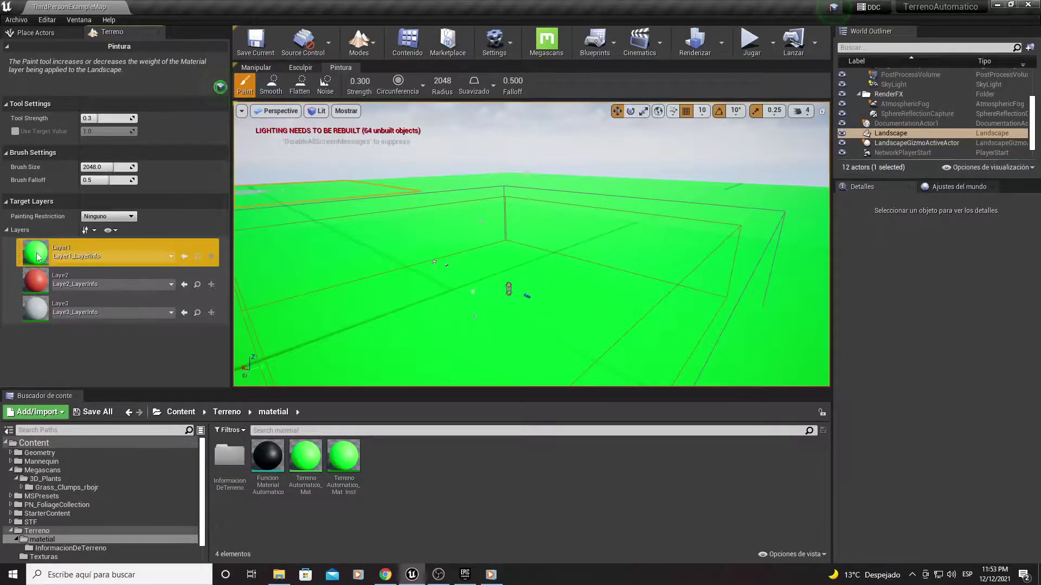
pyautogui.click(38, 280)
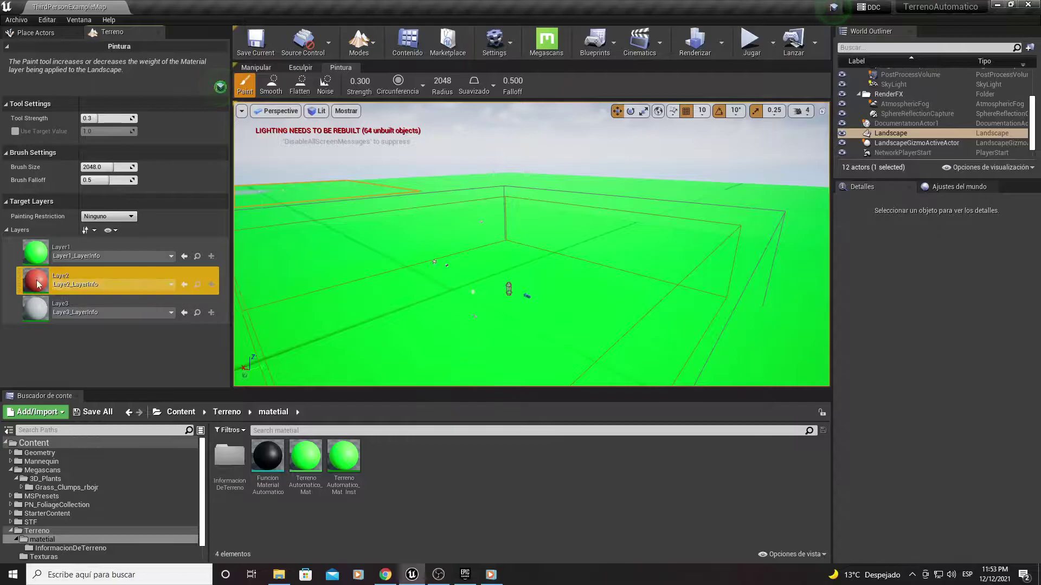
pyautogui.click(44, 309)
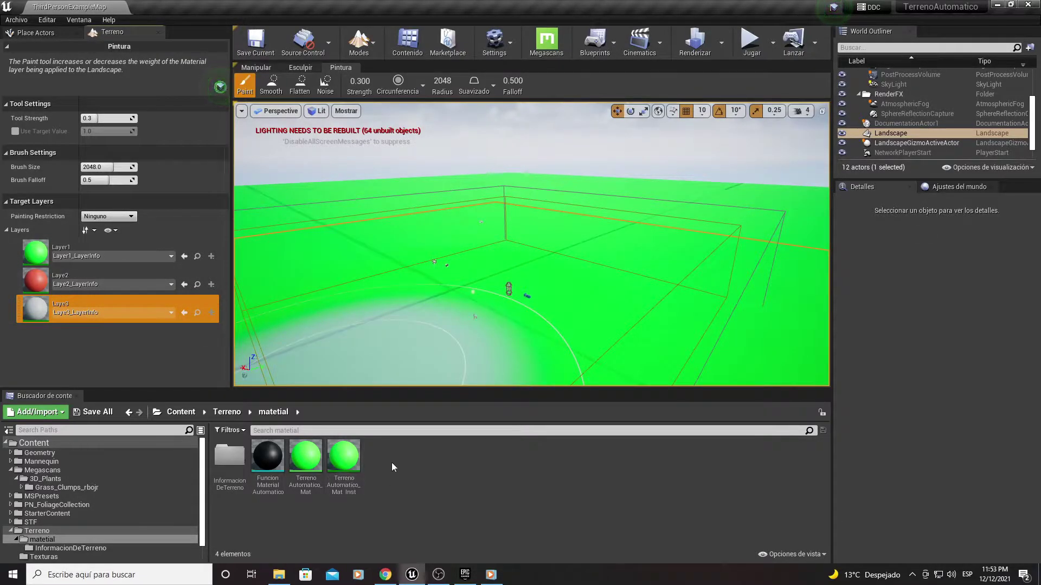
# Step: Select the terrain material instance and orbit the view over the green landscape
pyautogui.click(356, 465)
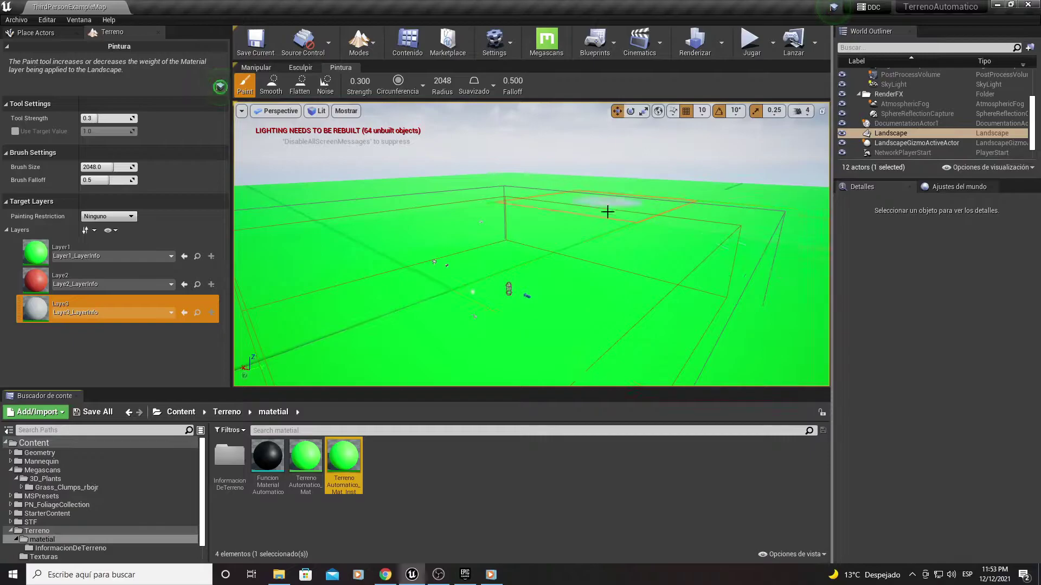
pyautogui.moveTo(609, 209); pyautogui.dragTo(609, 260, button='right')
pyautogui.scroll(-5, 531, 244)
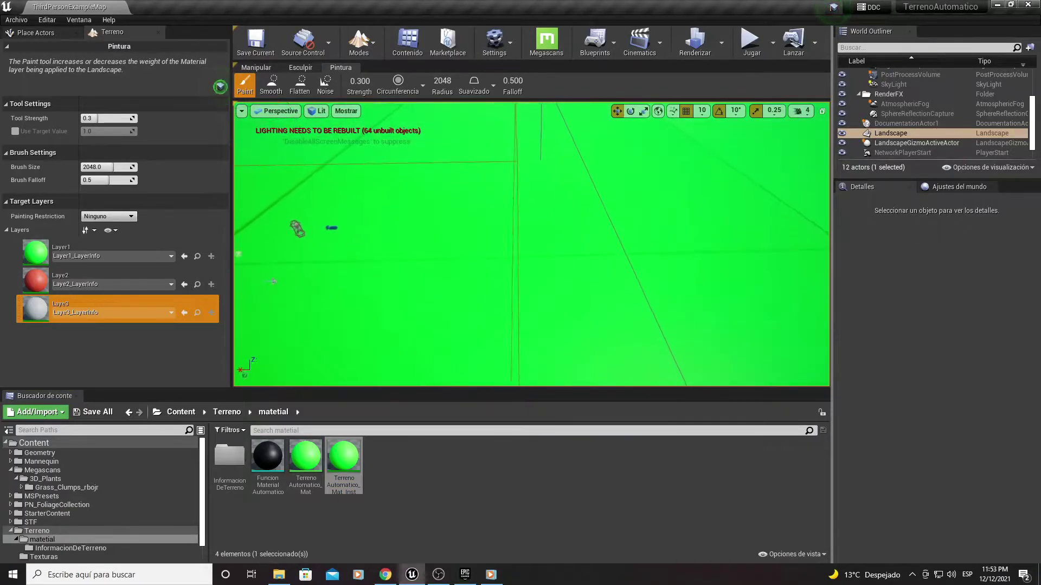
pyautogui.moveTo(537, 232); pyautogui.dragTo(616, 232, button='middle')
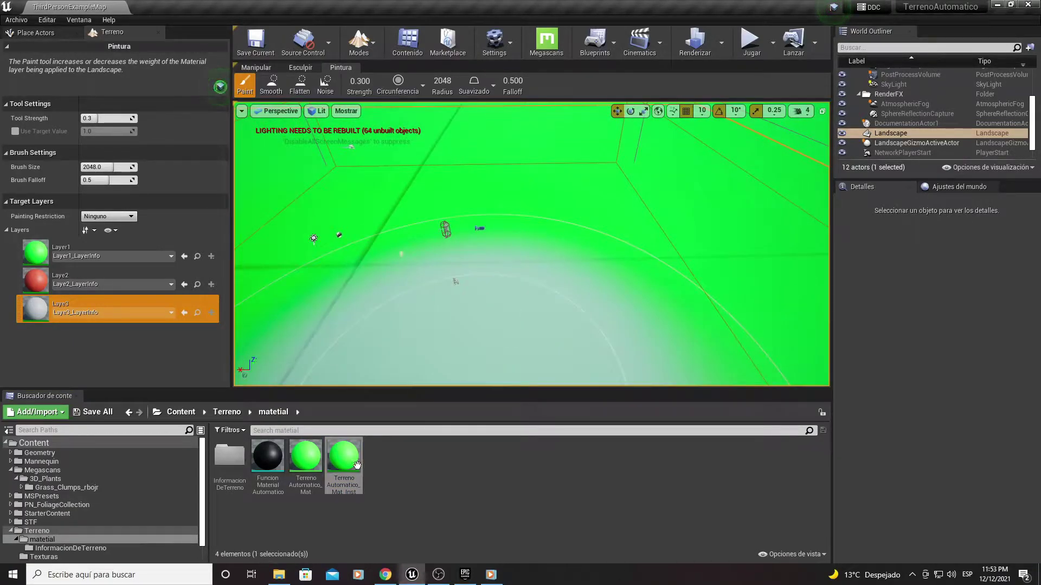
pyautogui.moveTo(558, 311); pyautogui.dragTo(612, 303, button='right')
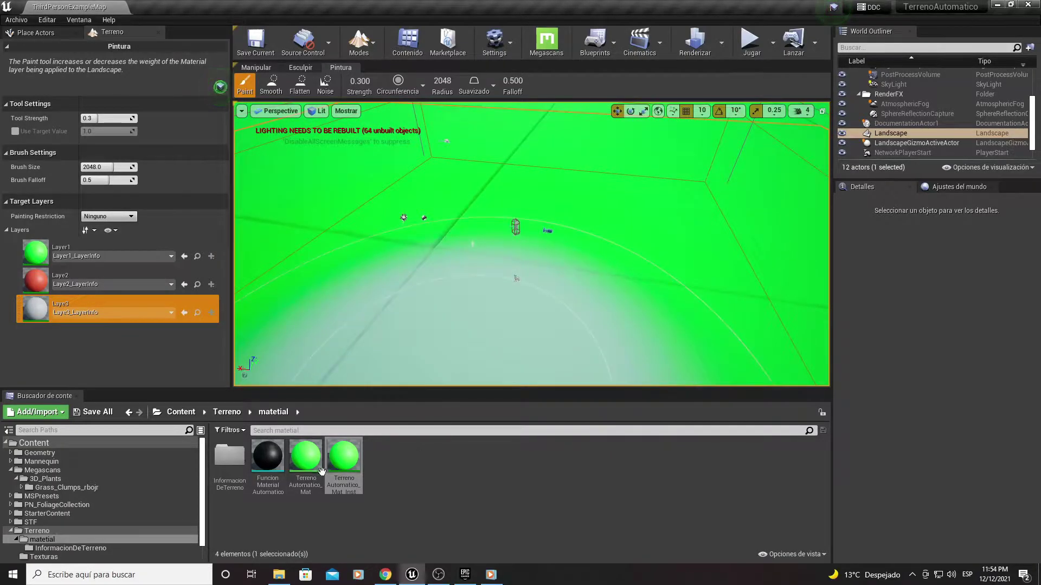
# Step: Open TerrenoAutomatico_Mat in the material editor and pan across its layer, function and output nodes
pyautogui.doubleClick(306, 458)
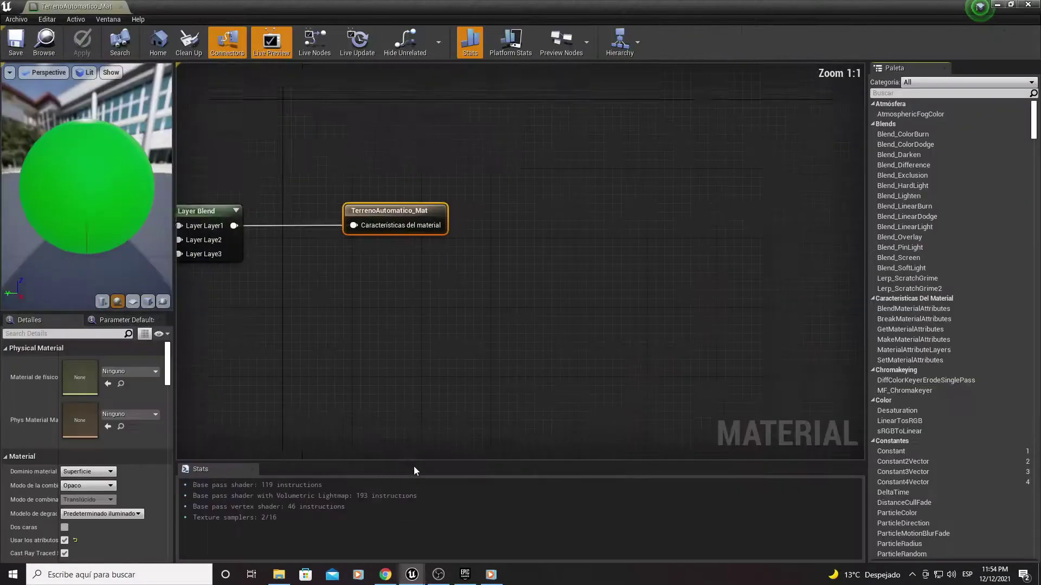
pyautogui.moveTo(478, 355)
pyautogui.mouseDown(button='right')
pyautogui.moveTo(594, 196)
pyautogui.moveTo(686, 236)
pyautogui.mouseUp(button='right')
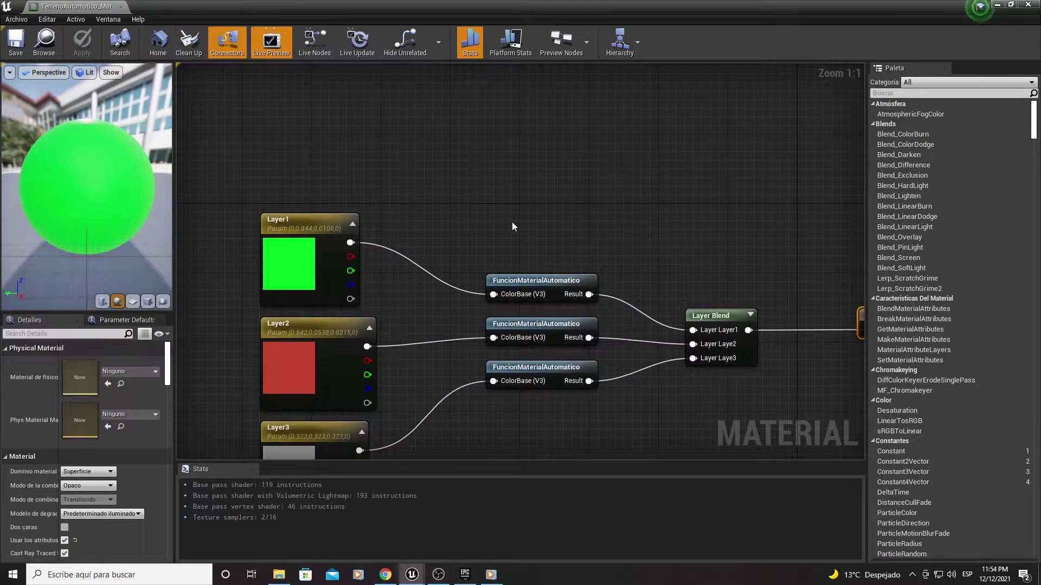
pyautogui.moveTo(422, 164); pyautogui.dragTo(375, 244, button='right')
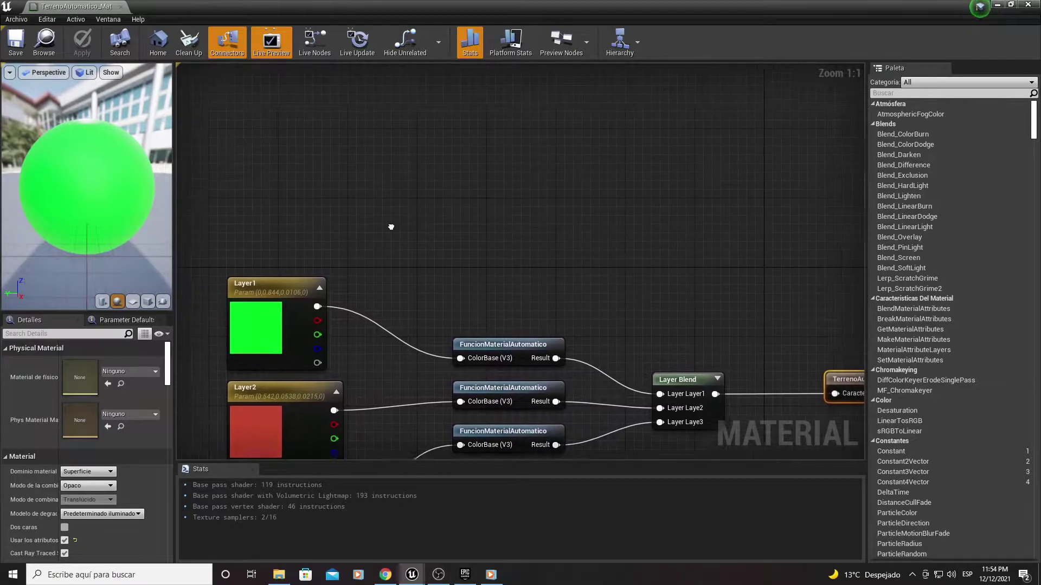
# Step: Add a WorldAlignedBlend node via the 'worlda' search and place it above the Layer colour nodes
pyautogui.rightClick(437, 214)
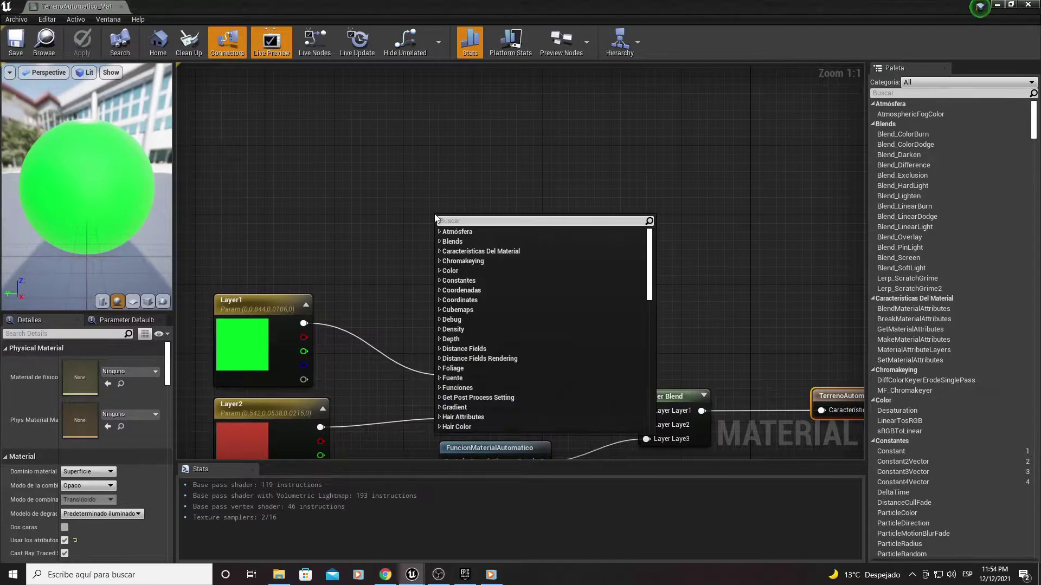
pyautogui.write('world')
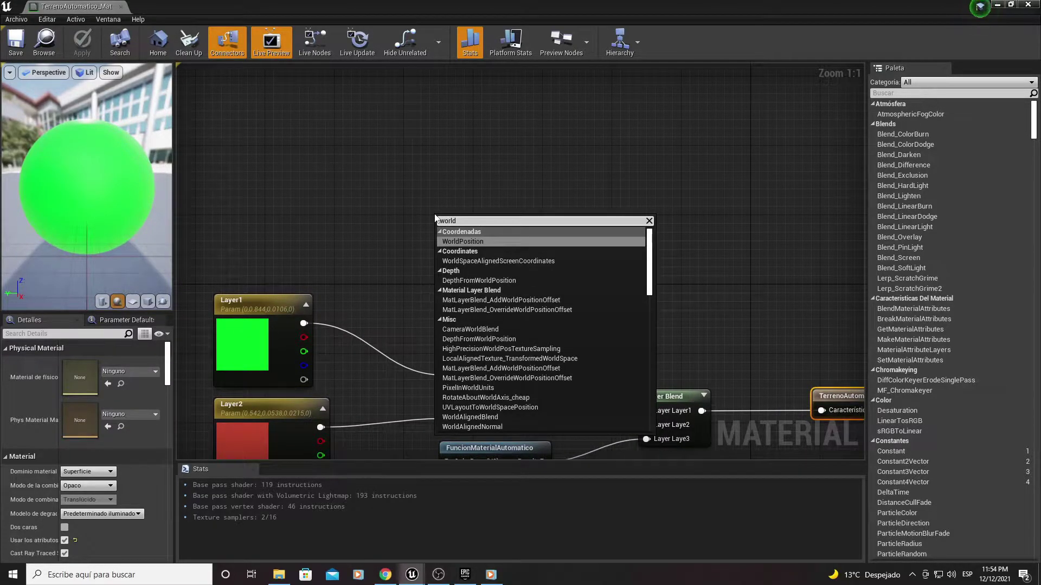
pyautogui.write('a')
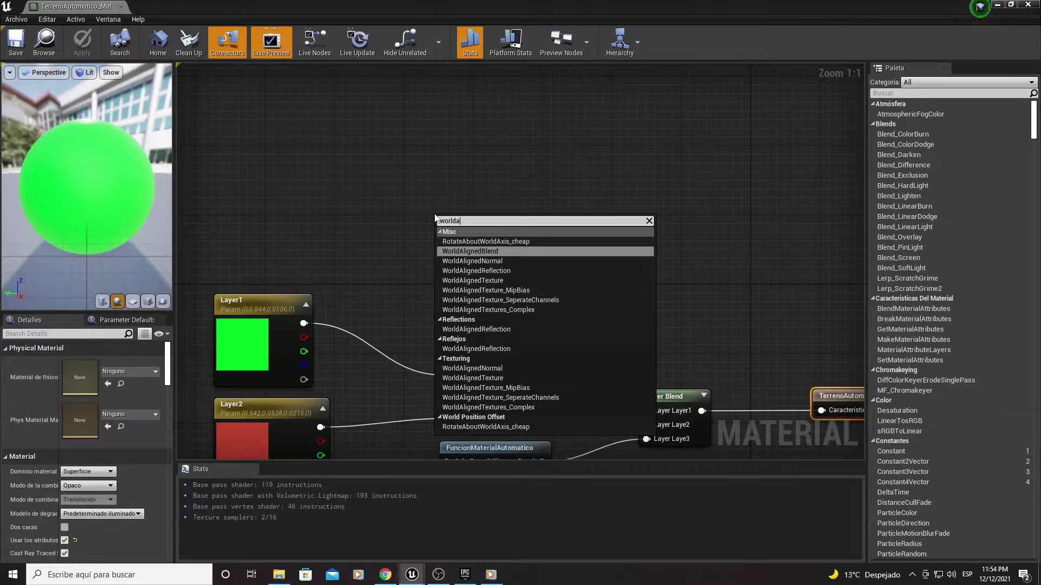
pyautogui.press('Return')
pyautogui.moveTo(510, 221); pyautogui.dragTo(470, 196)
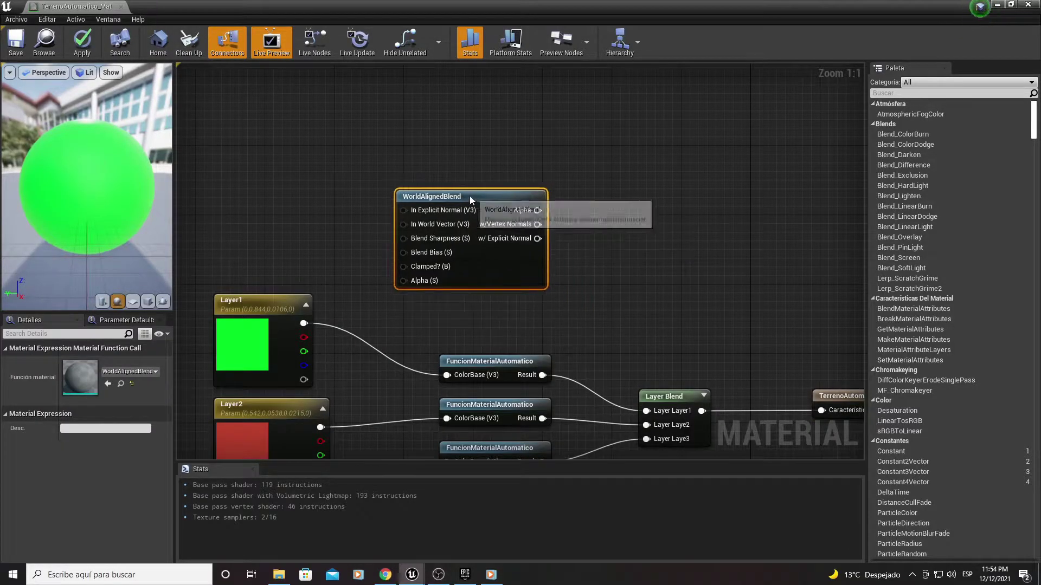
pyautogui.moveTo(538, 326); pyautogui.dragTo(538, 315, button='right')
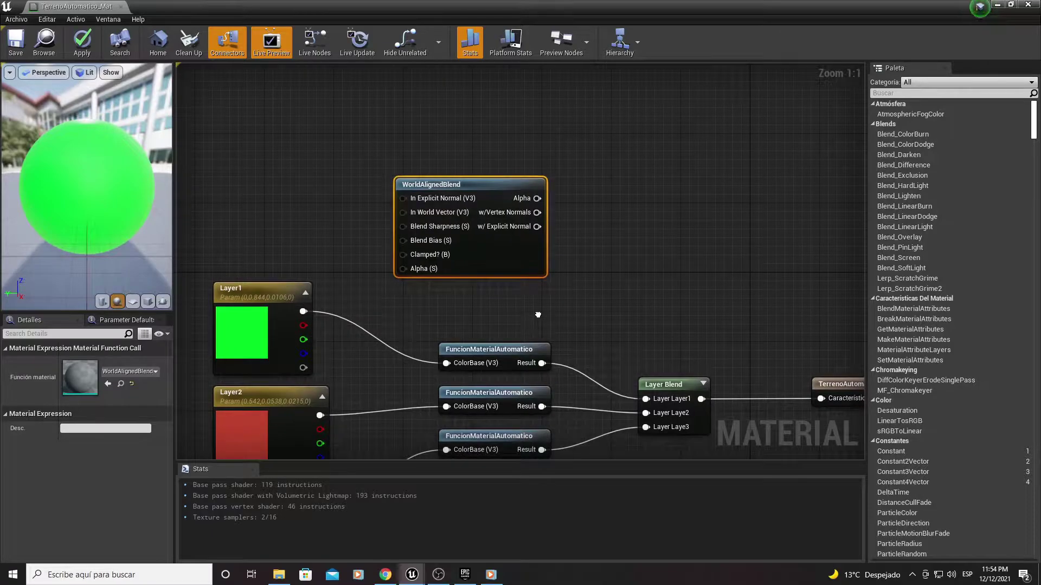
pyautogui.moveTo(537, 315); pyautogui.dragTo(538, 311, button='right')
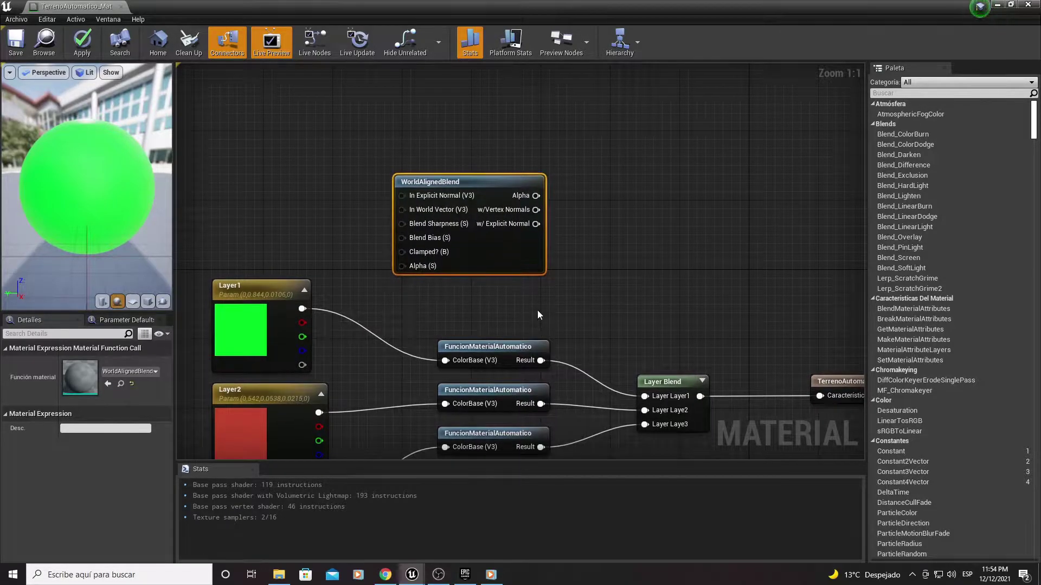
pyautogui.moveTo(537, 210); pyautogui.dragTo(593, 245)
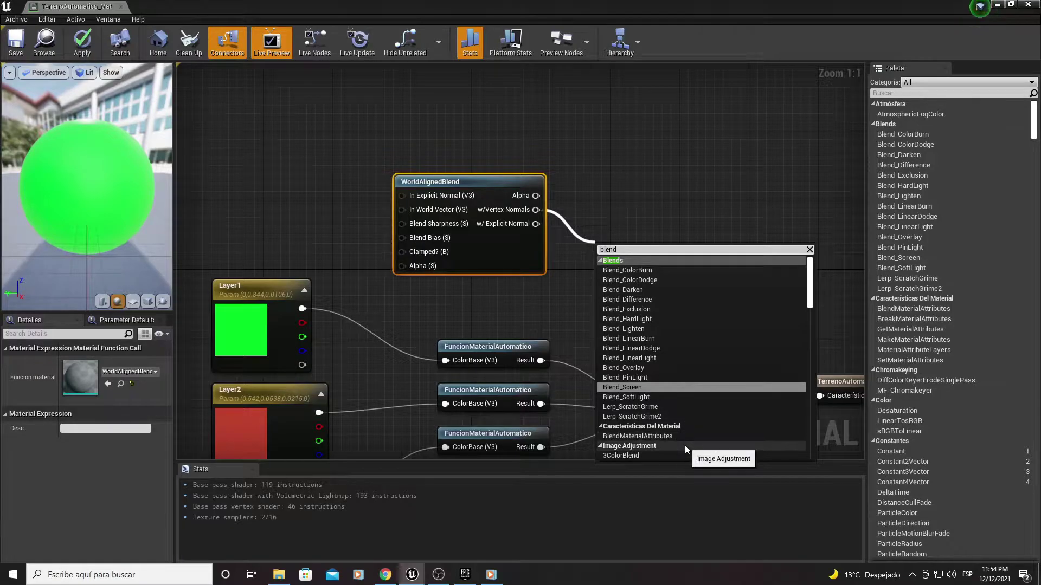
# Step: Add a BlendMaterialAttributes node from the vertex-normals output and rearrange it, Layer Blend and the output node
pyautogui.click(643, 436)
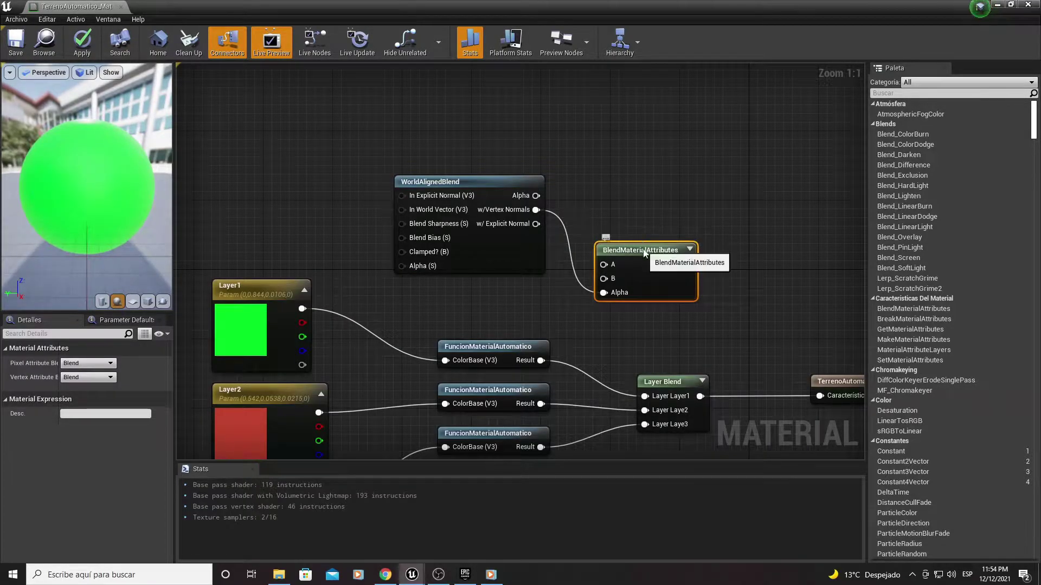
pyautogui.moveTo(644, 247)
pyautogui.mouseDown(button='right')
pyautogui.moveTo(571, 210)
pyautogui.moveTo(611, 262)
pyautogui.mouseUp(button='right')
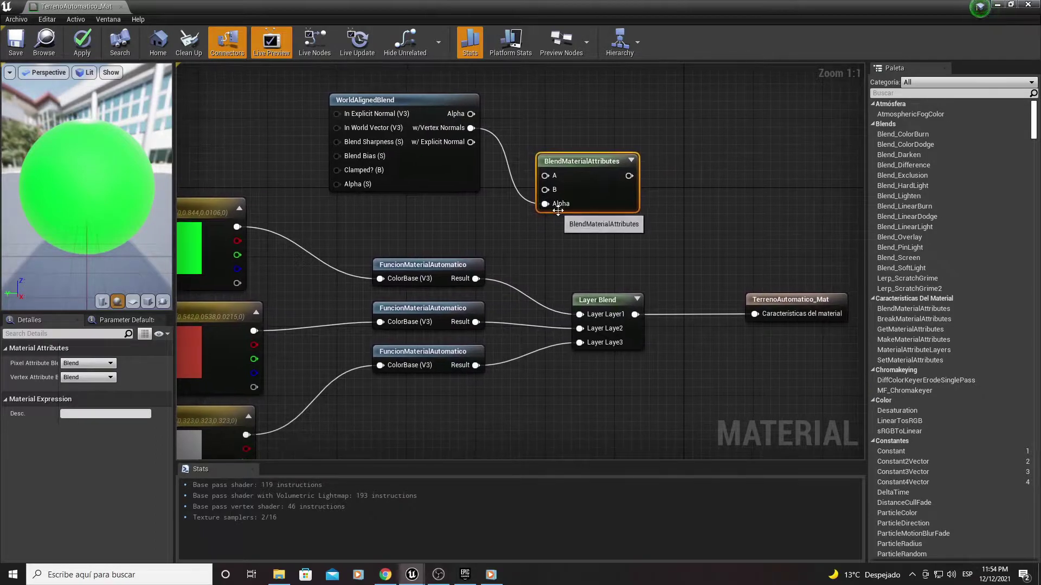
pyautogui.moveTo(516, 291)
pyautogui.mouseDown()
pyautogui.moveTo(635, 230)
pyautogui.moveTo(509, 183)
pyautogui.mouseUp()
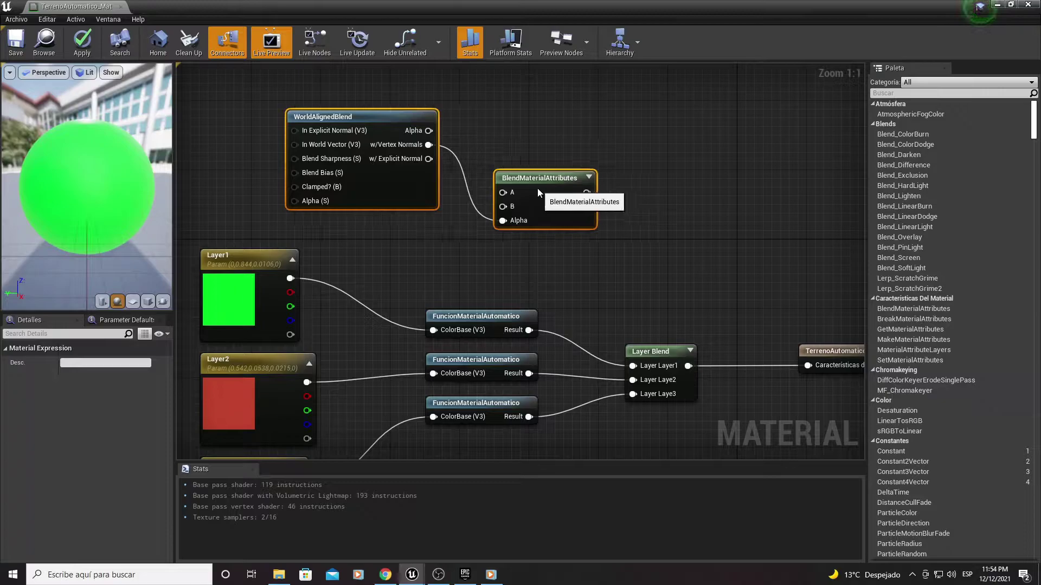
pyautogui.click(507, 179)
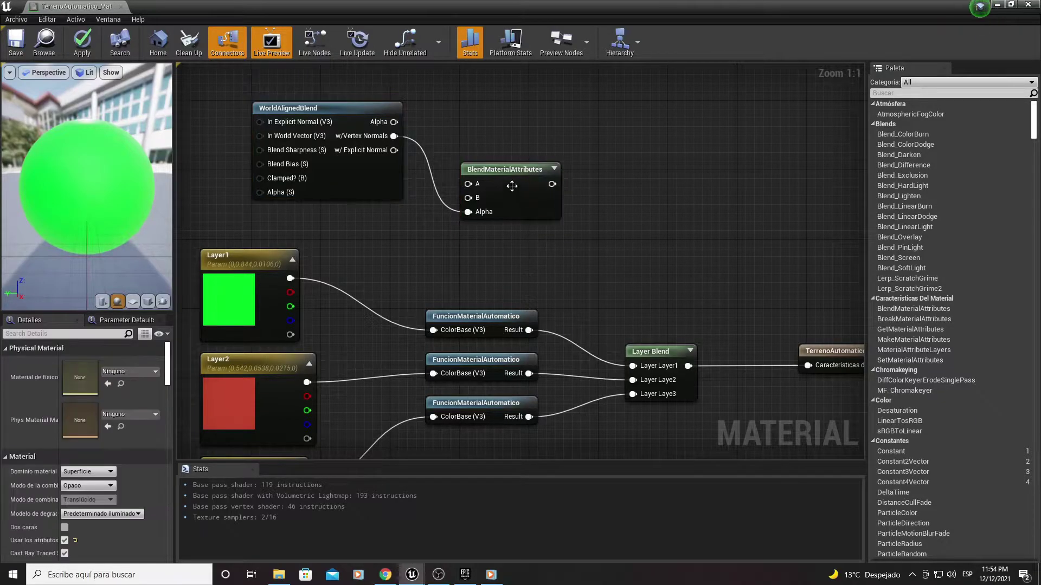
pyautogui.moveTo(518, 184); pyautogui.dragTo(622, 192)
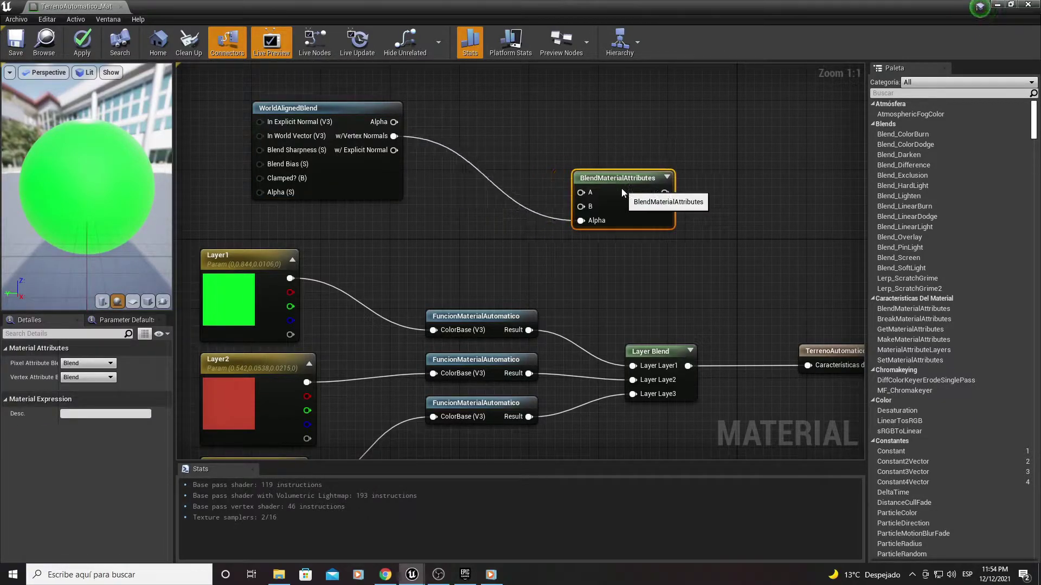
pyautogui.moveTo(612, 187)
pyautogui.mouseDown(button='right')
pyautogui.moveTo(651, 210)
pyautogui.moveTo(548, 185)
pyautogui.mouseUp(button='right')
pyautogui.moveTo(448, 410); pyautogui.dragTo(674, 274)
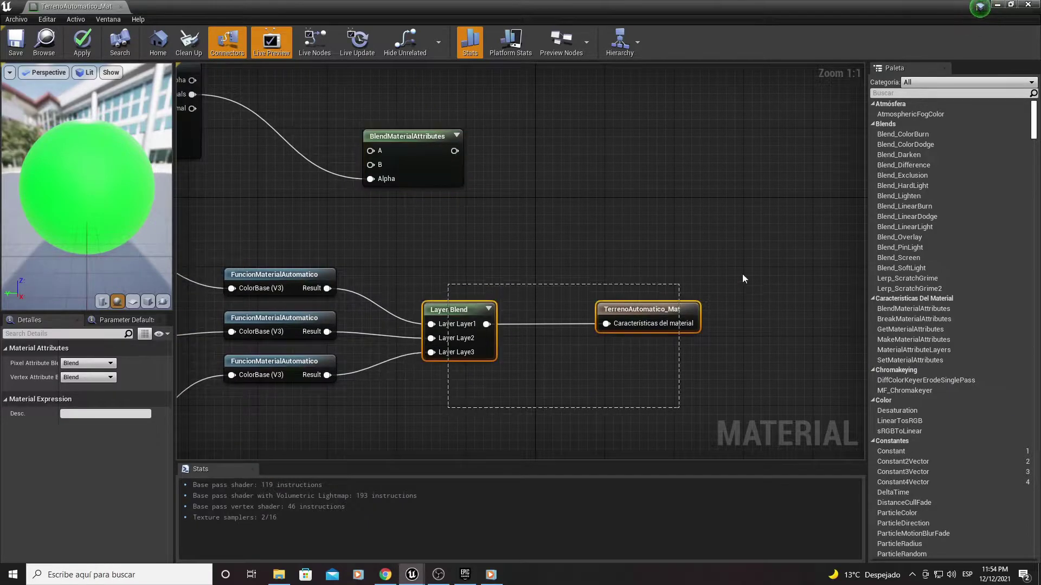
pyautogui.moveTo(644, 308); pyautogui.dragTo(779, 307)
pyautogui.moveTo(779, 307); pyautogui.dragTo(773, 287, button='right')
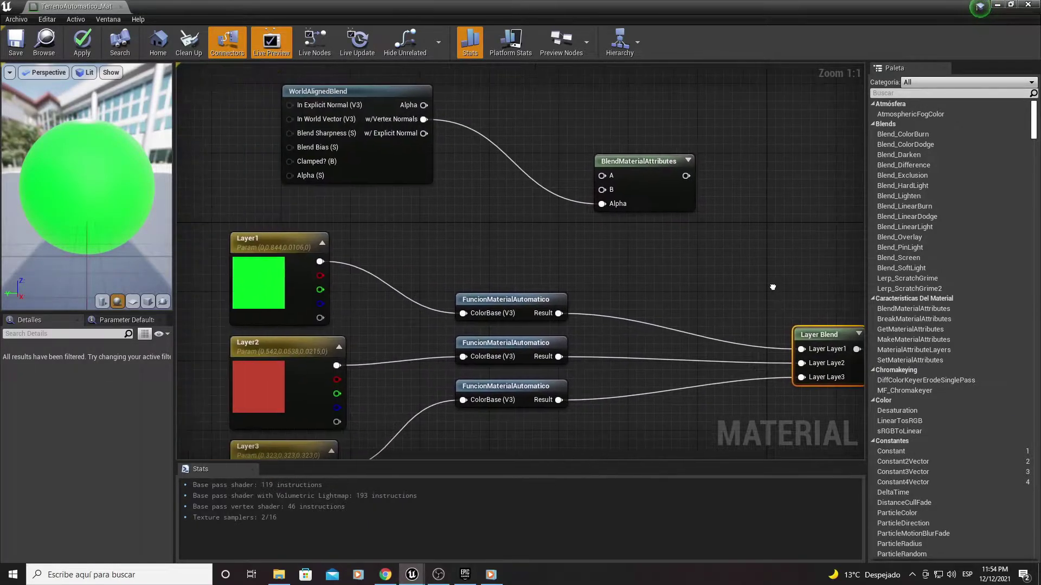
# Step: Wire the first function's Result to B and the second's to A, then select Layer Blend
pyautogui.moveTo(559, 312); pyautogui.dragTo(601, 190)
pyautogui.moveTo(558, 356); pyautogui.dragTo(610, 183)
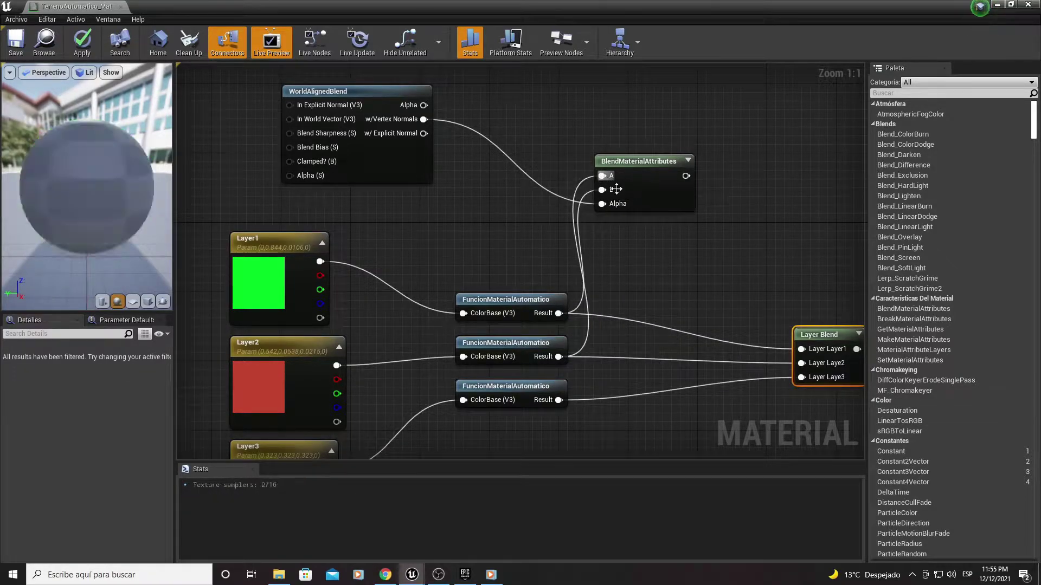
pyautogui.moveTo(634, 288); pyautogui.dragTo(573, 295, button='right')
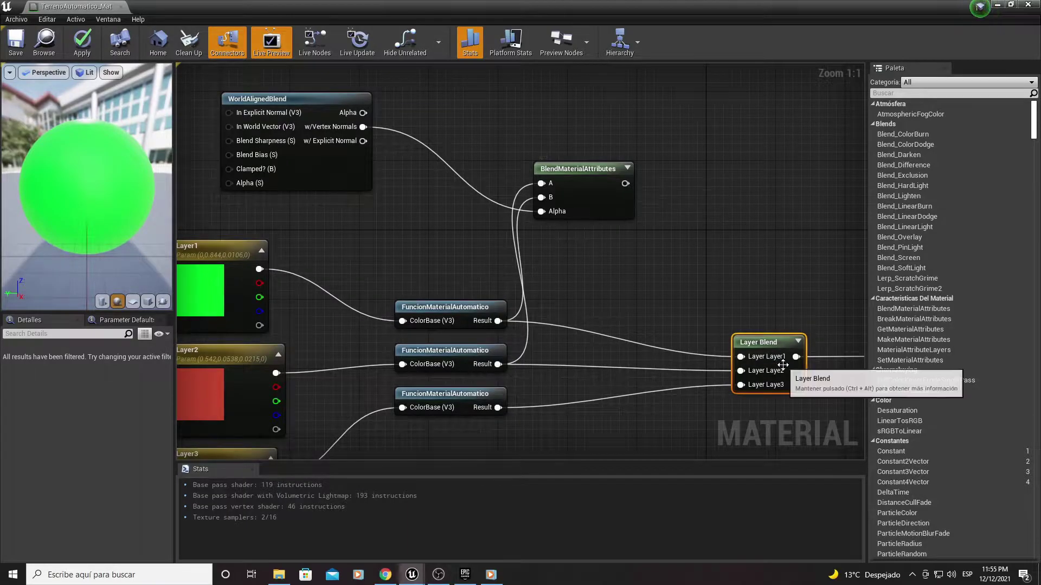
pyautogui.click(758, 342)
pyautogui.moveTo(769, 390); pyautogui.dragTo(770, 270, button='right')
pyautogui.moveTo(731, 317); pyautogui.dragTo(583, 392, button='right')
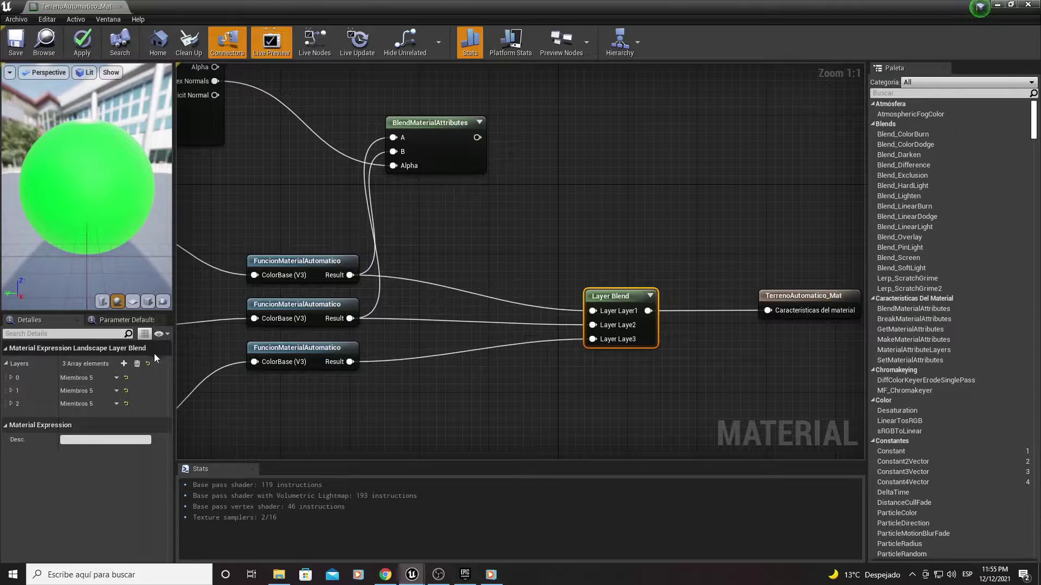
# Step: Add a fourth Layer Blend layer named Automatico
pyautogui.click(124, 364)
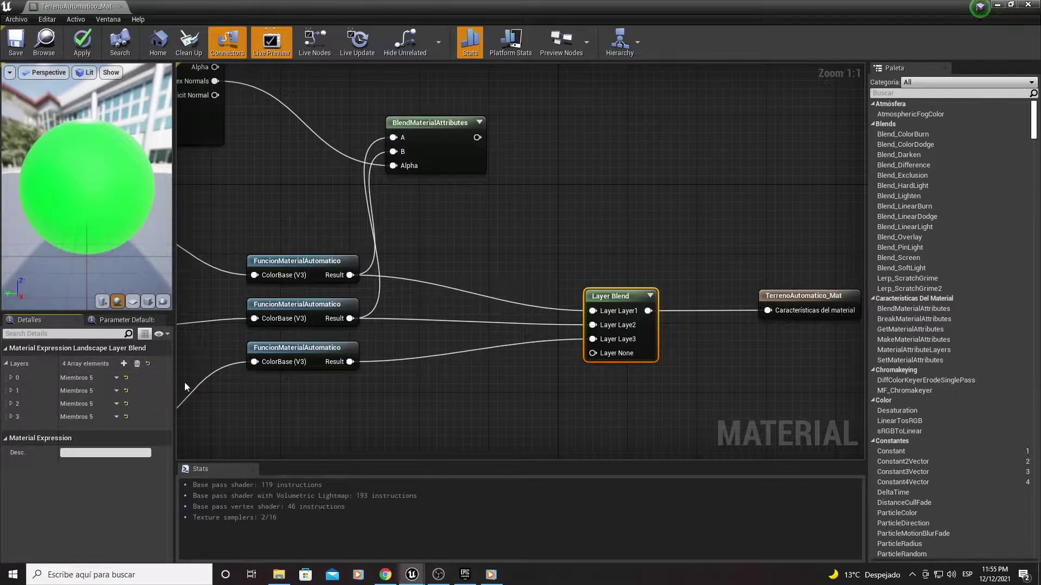
pyautogui.click(12, 417)
pyautogui.write('Aut')
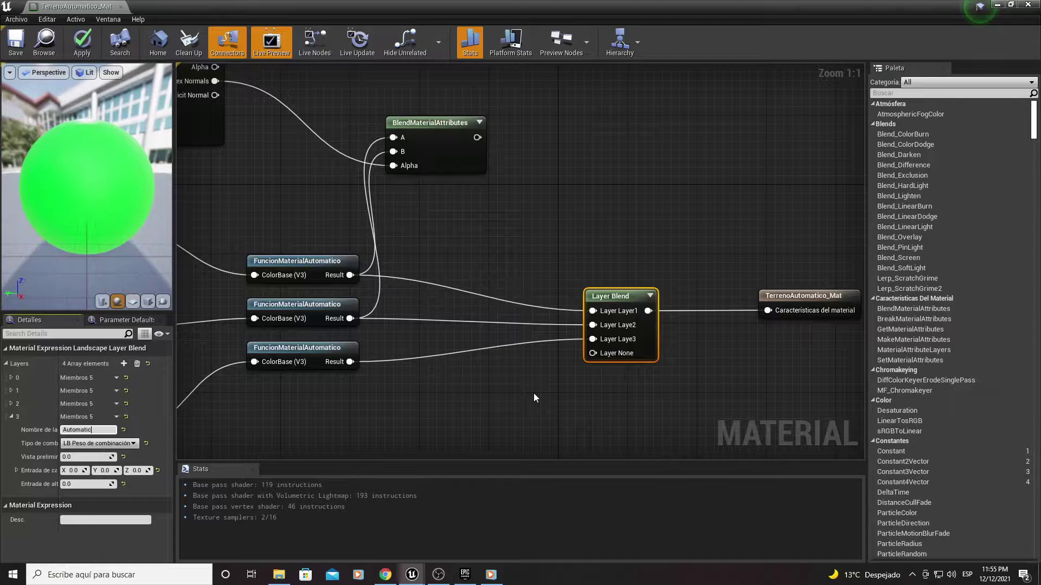
pyautogui.write('omatico')
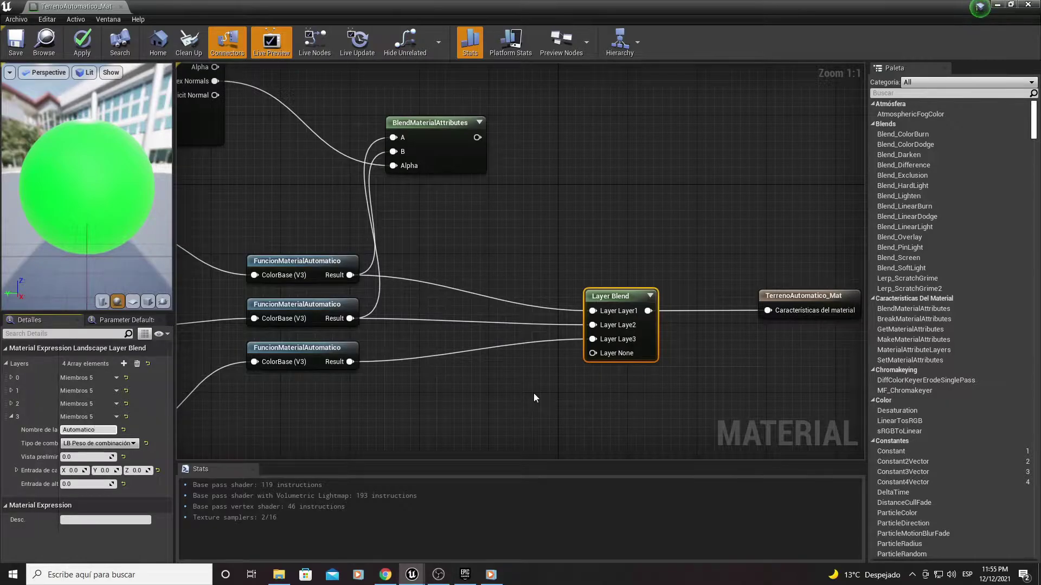
pyautogui.press('Return')
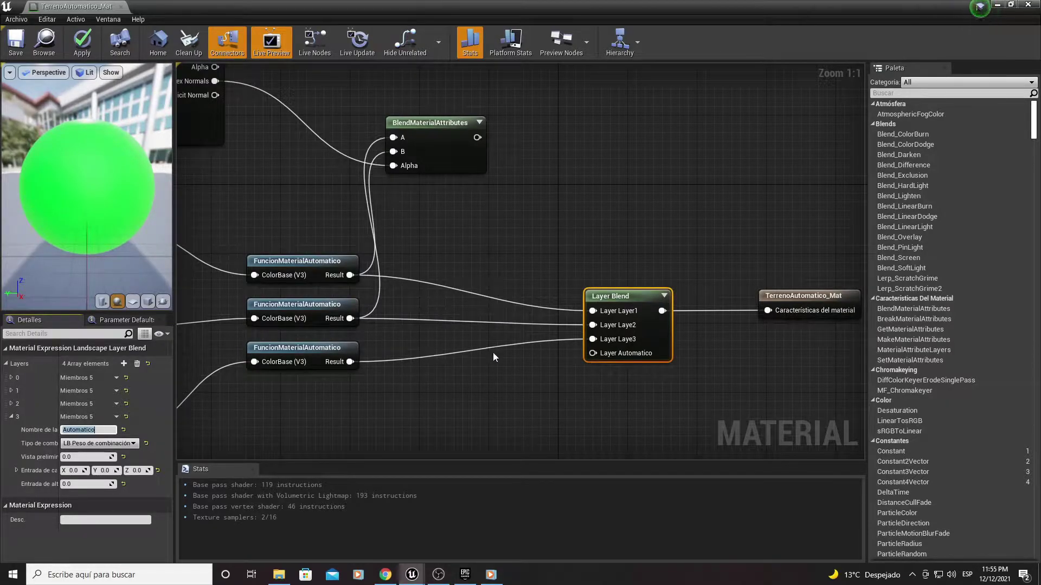
pyautogui.moveTo(487, 259); pyautogui.dragTo(551, 225, button='right')
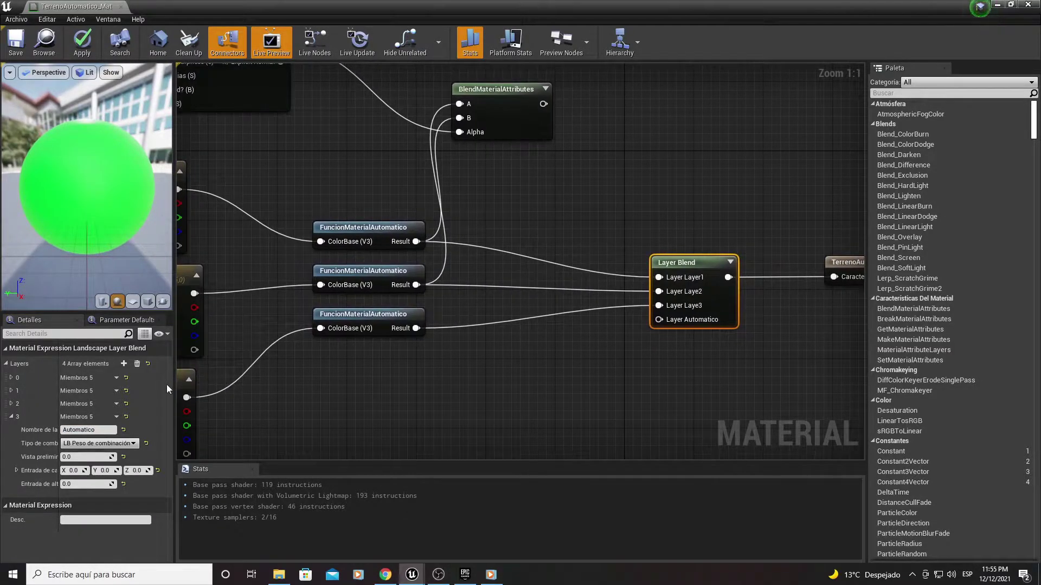
# Step: Move Automatico to the top of the Layers array and verify the order Automatico, Layer1, Layer2, Layer3
pyautogui.click(11, 417)
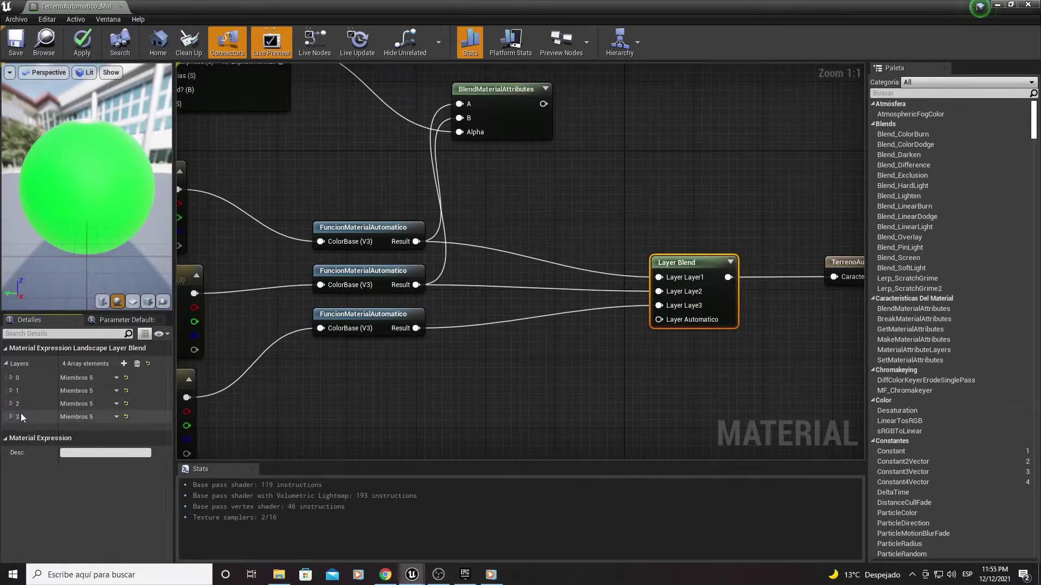
pyautogui.moveTo(6, 419); pyautogui.dragTo(64, 418)
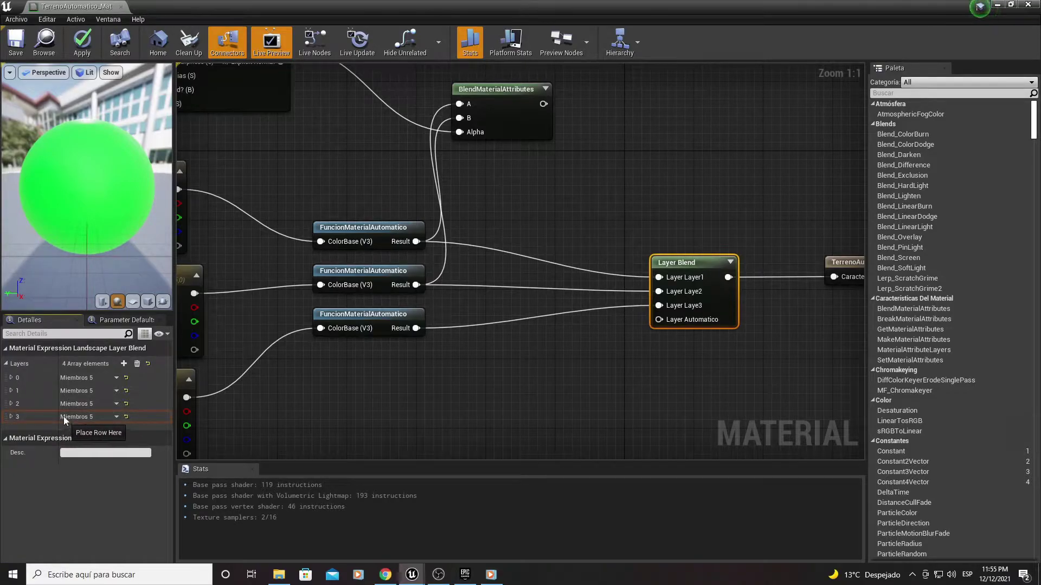
pyautogui.moveTo(64, 417)
pyautogui.mouseDown()
pyautogui.moveTo(22, 406)
pyautogui.moveTo(18, 381)
pyautogui.mouseUp()
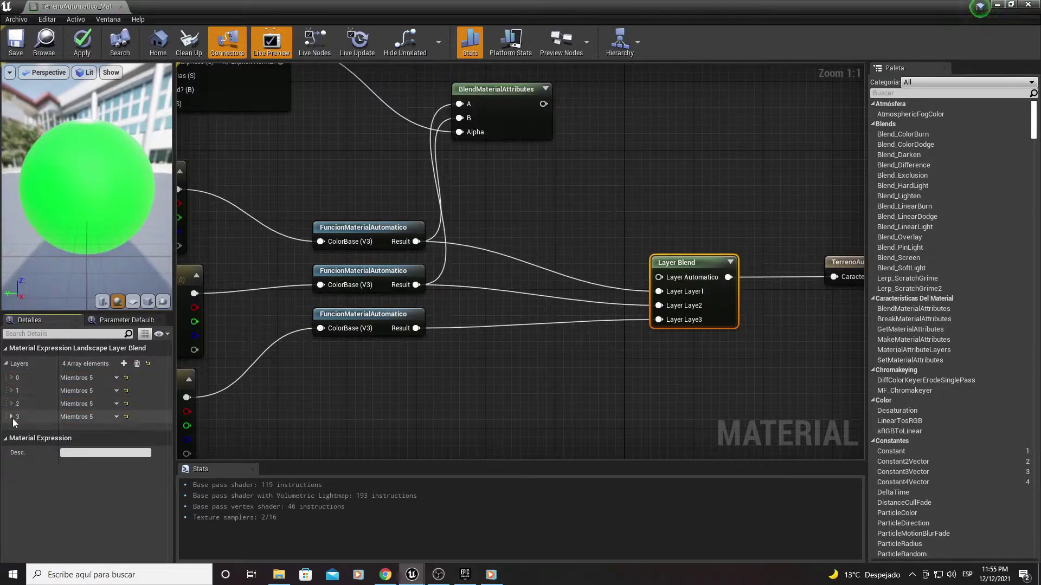
pyautogui.click(11, 417)
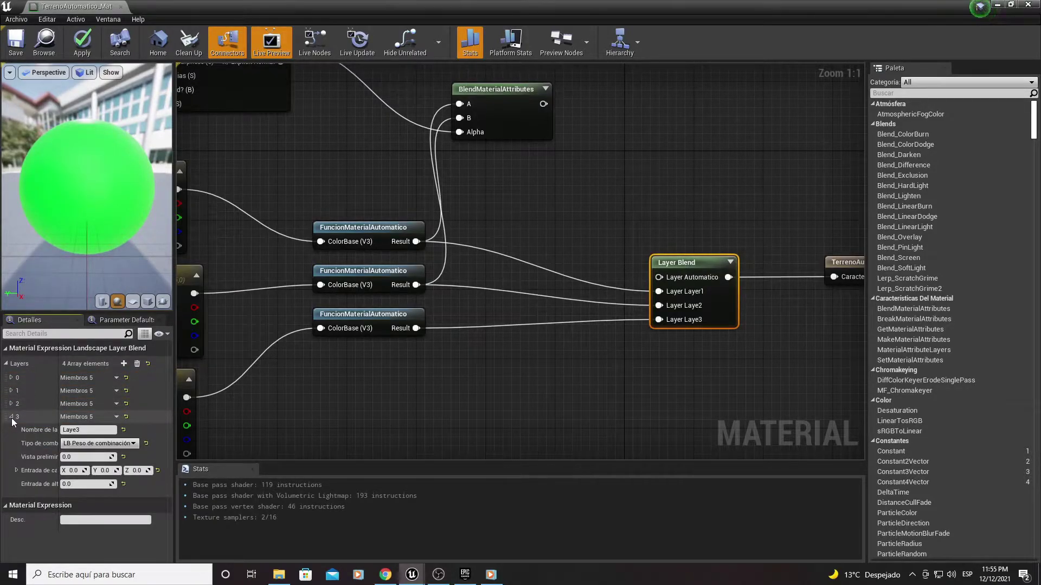
pyautogui.click(11, 417)
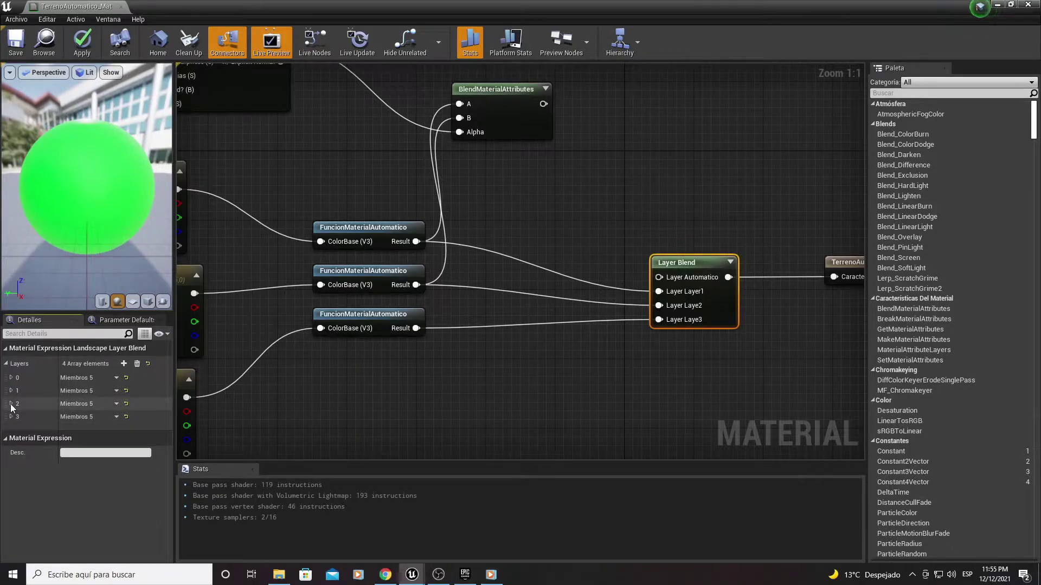
pyautogui.click(11, 403)
pyautogui.click(12, 404)
pyautogui.click(11, 391)
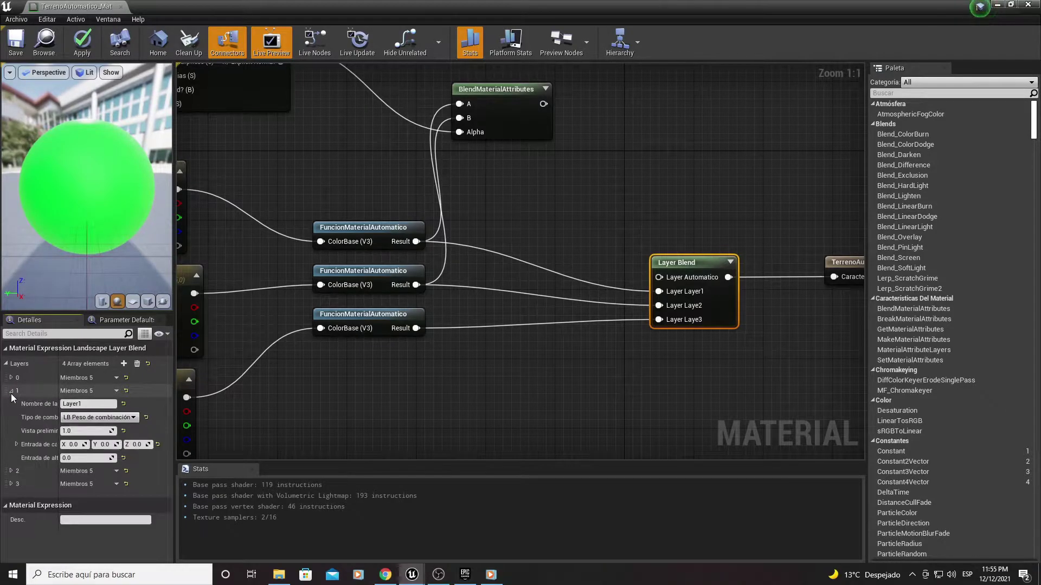
pyautogui.click(12, 391)
pyautogui.click(11, 378)
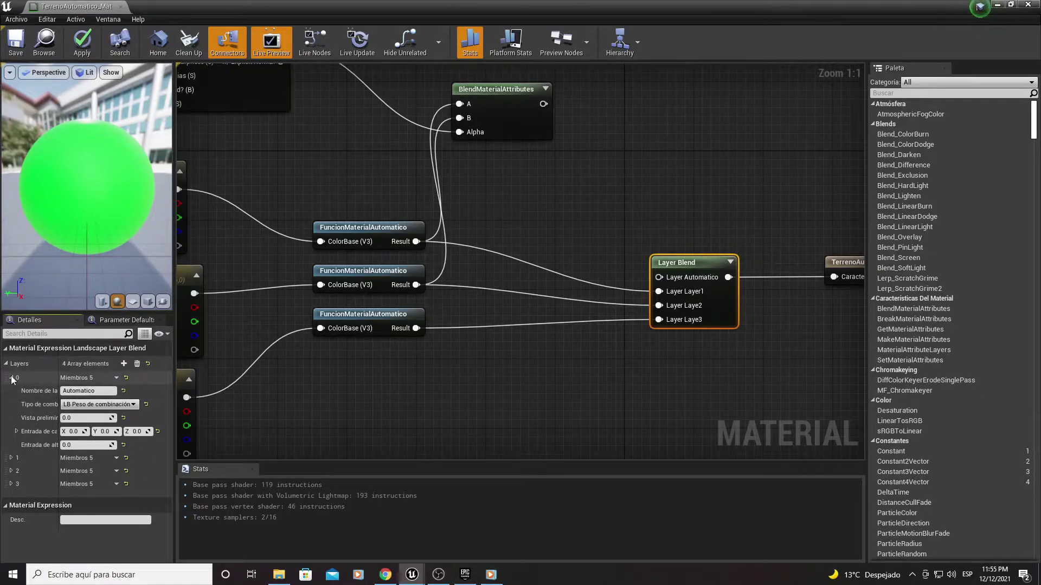
pyautogui.click(11, 377)
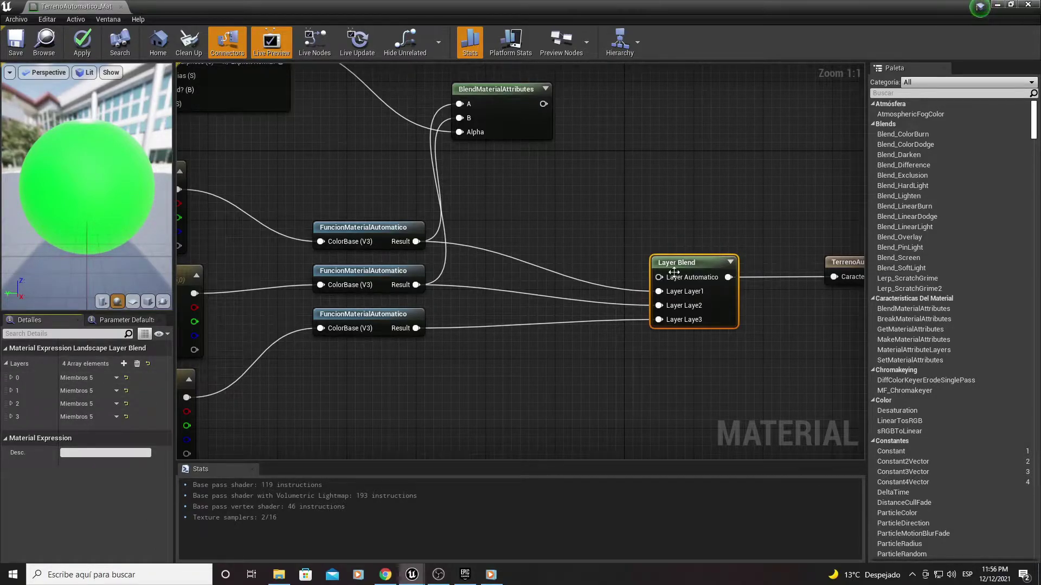
# Step: Wire the BlendMaterialAttributes output into Layer Blend's Layer Automatico input, then bring WorldAlignedBlend into view
pyautogui.moveTo(659, 277)
pyautogui.mouseDown()
pyautogui.moveTo(544, 91)
pyautogui.moveTo(545, 103)
pyautogui.mouseUp()
pyautogui.moveTo(577, 171); pyautogui.dragTo(463, 264, button='right')
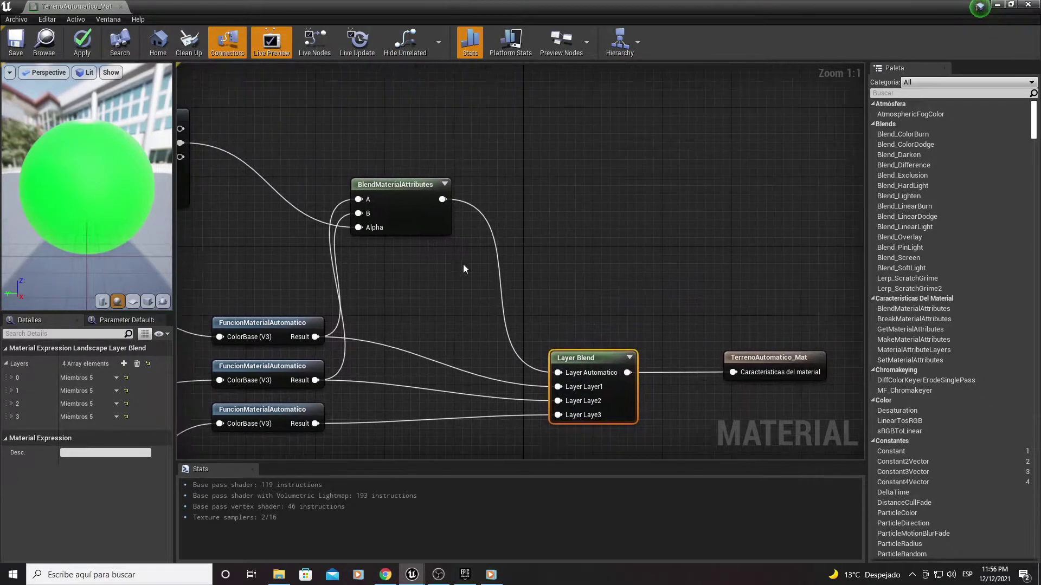
pyautogui.moveTo(404, 217); pyautogui.dragTo(430, 226)
pyautogui.moveTo(501, 242)
pyautogui.mouseDown(button='right')
pyautogui.moveTo(516, 186)
pyautogui.moveTo(562, 261)
pyautogui.mouseUp(button='right')
pyautogui.click(489, 310)
pyautogui.moveTo(499, 305)
pyautogui.mouseDown(button='right')
pyautogui.moveTo(681, 319)
pyautogui.moveTo(680, 403)
pyautogui.mouseUp(button='right')
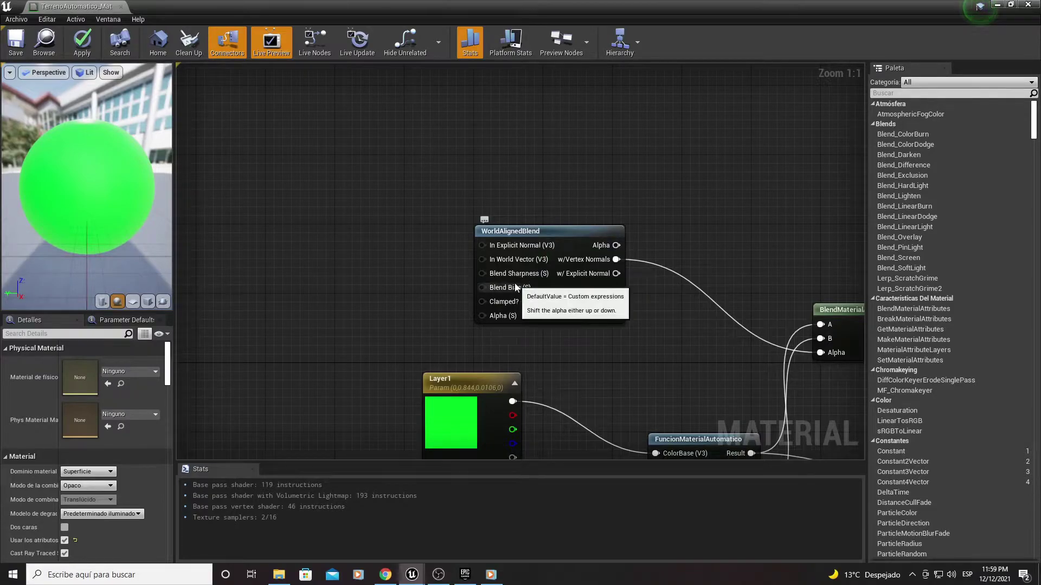
# Step: Promote Blend Sharpness to a parameter named L1Blend Sharpness (S) and place it left of WorldAlignedBlend
pyautogui.rightClick(489, 274)
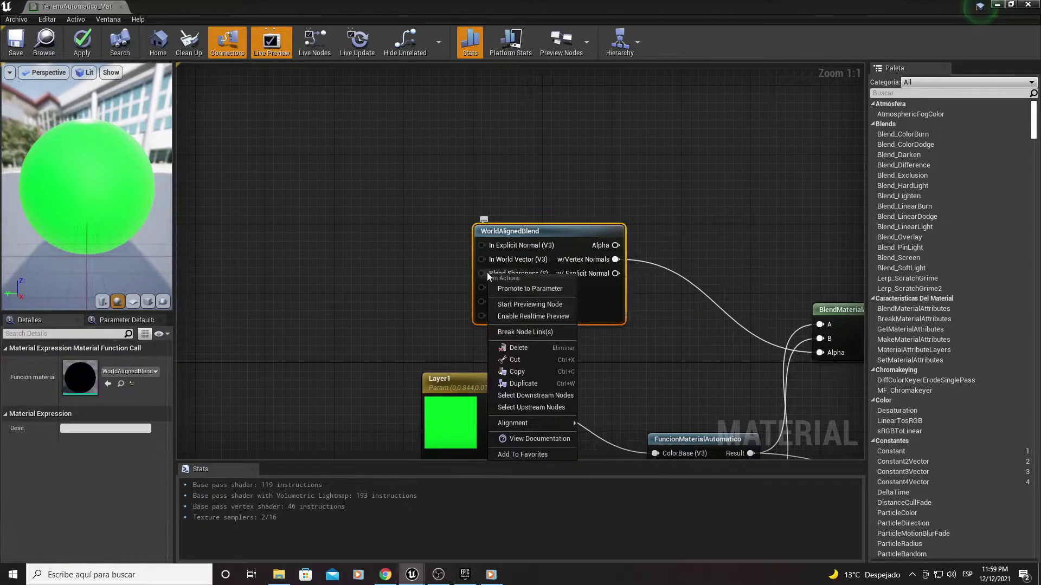
pyautogui.click(518, 289)
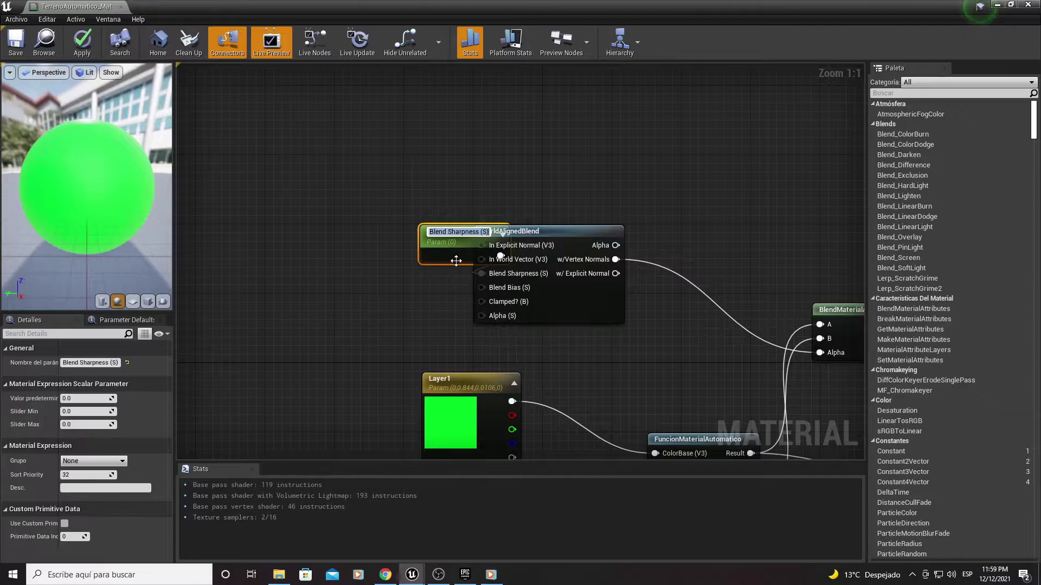
pyautogui.press('Return')
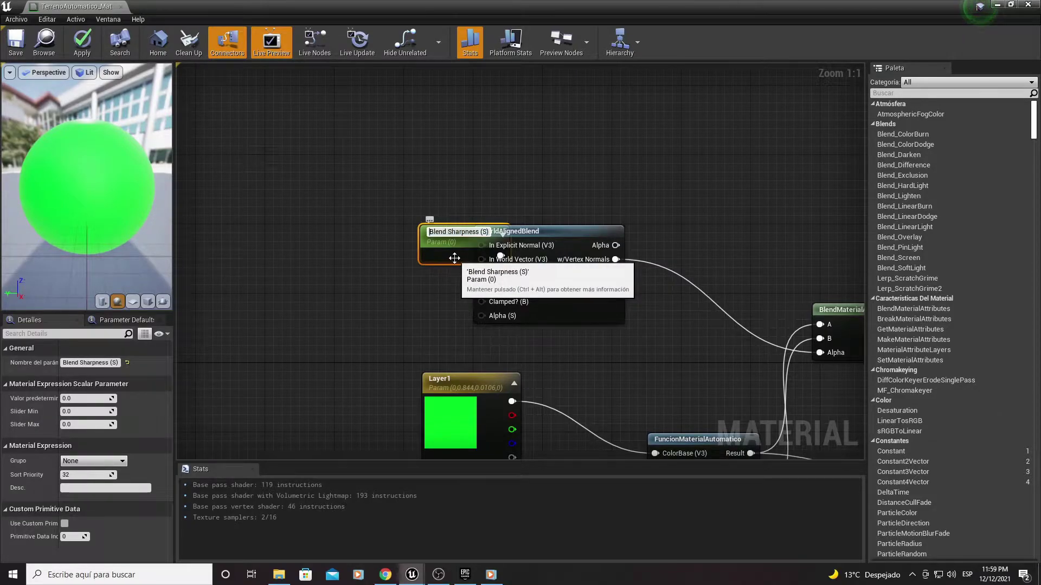
pyautogui.write('L1')
pyautogui.press('Return')
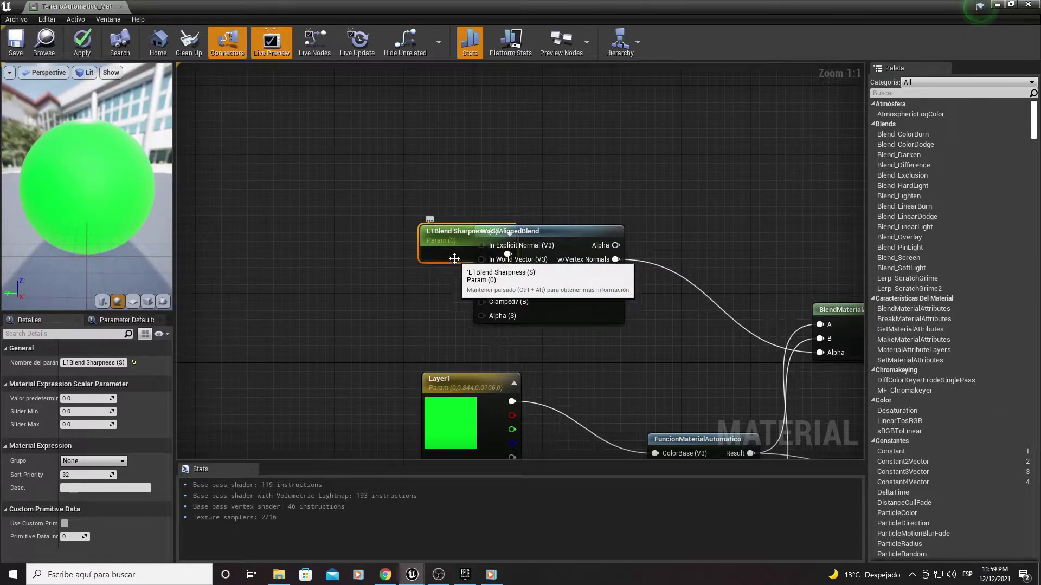
pyautogui.moveTo(454, 258); pyautogui.dragTo(359, 259)
pyautogui.moveTo(359, 246); pyautogui.dragTo(404, 320, button='right')
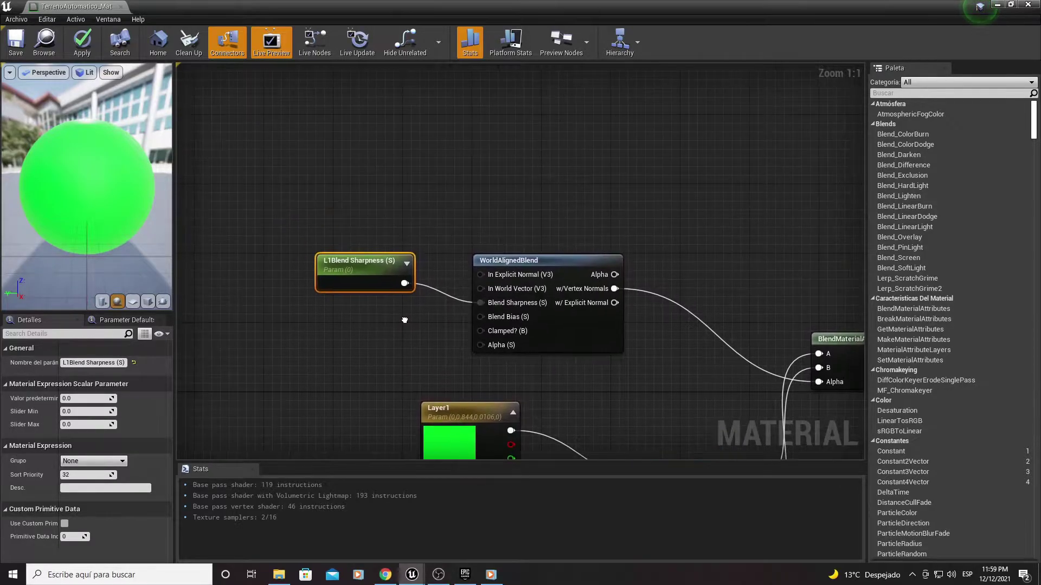
# Step: Promote Blend Bias to a parameter named L1Blend Bias (S), placed below the sharpness parameter
pyautogui.keyDown('ctrl'); pyautogui.click(489, 310); pyautogui.keyUp('ctrl')
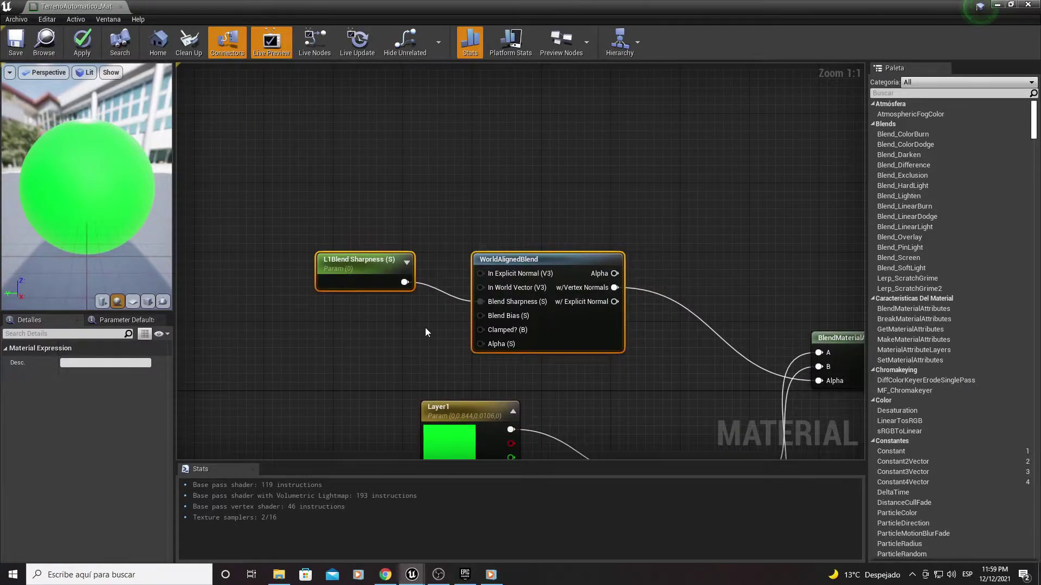
pyautogui.click(487, 316)
pyautogui.rightClick(483, 318)
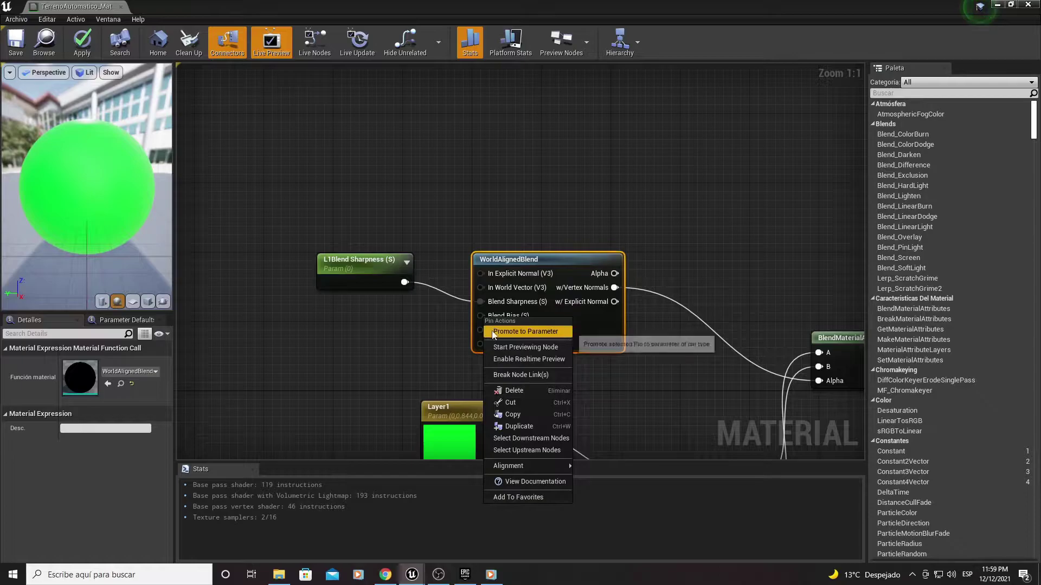
pyautogui.click(494, 331)
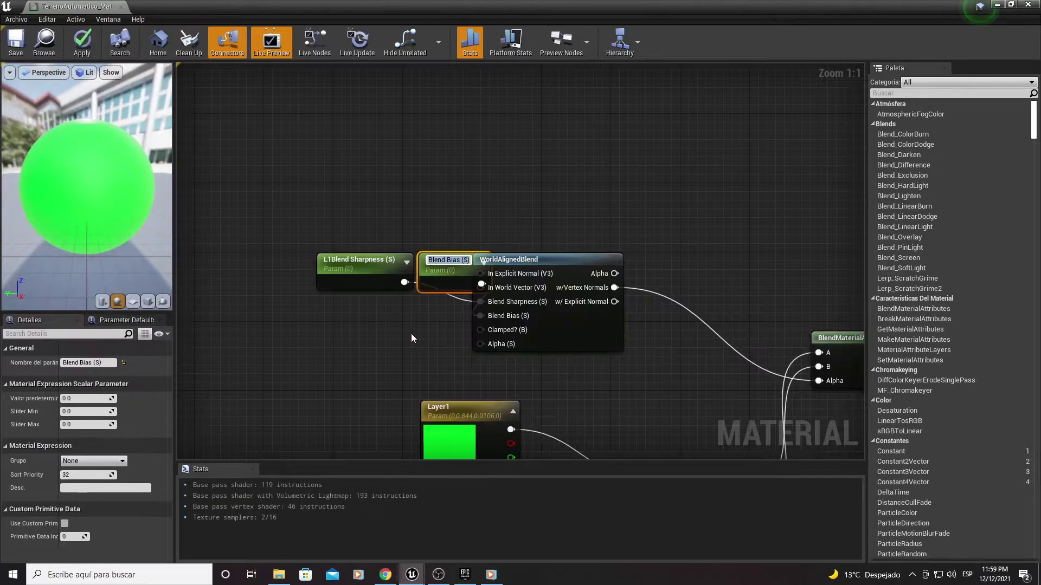
pyautogui.press('Home')
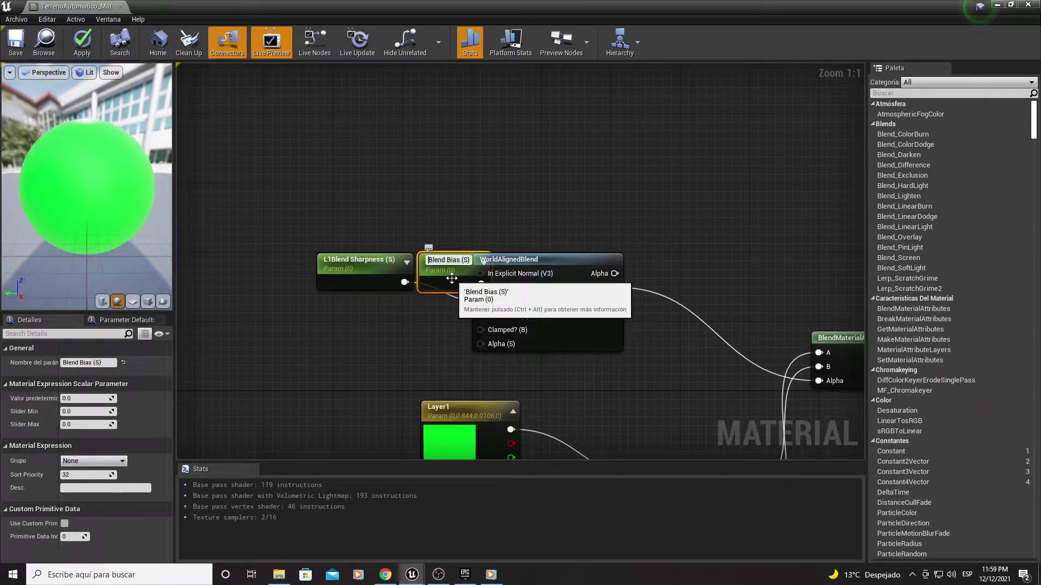
pyautogui.write('L1')
pyautogui.press('Return')
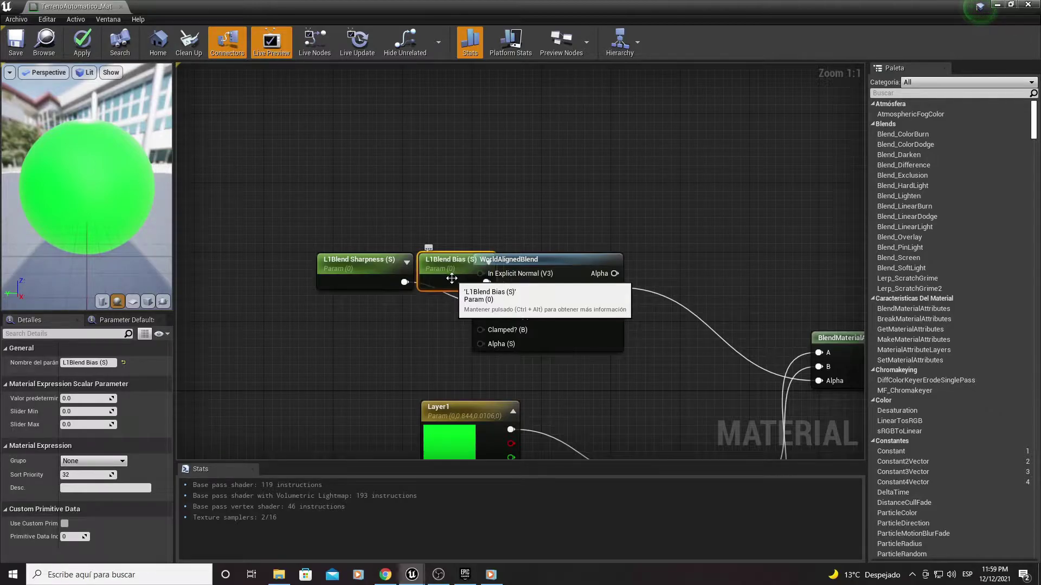
pyautogui.moveTo(450, 278)
pyautogui.mouseDown()
pyautogui.moveTo(347, 329)
pyautogui.moveTo(370, 322)
pyautogui.mouseUp()
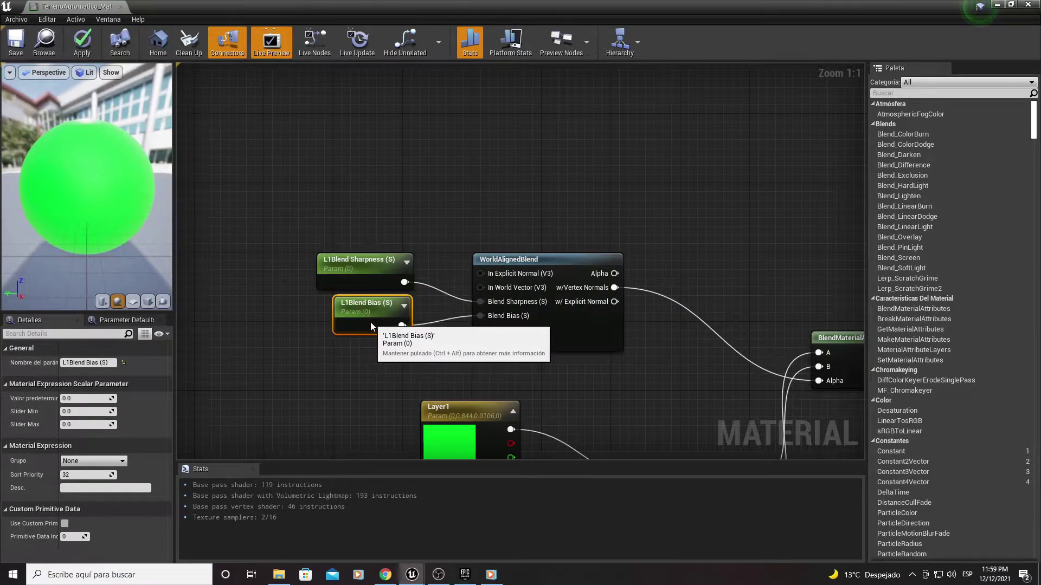
# Step: Move both L1Blend parameters and WorldAlignedBlend up and right together
pyautogui.moveTo(426, 261); pyautogui.dragTo(447, 180, button='right')
pyautogui.moveTo(288, 112); pyautogui.dragTo(437, 284)
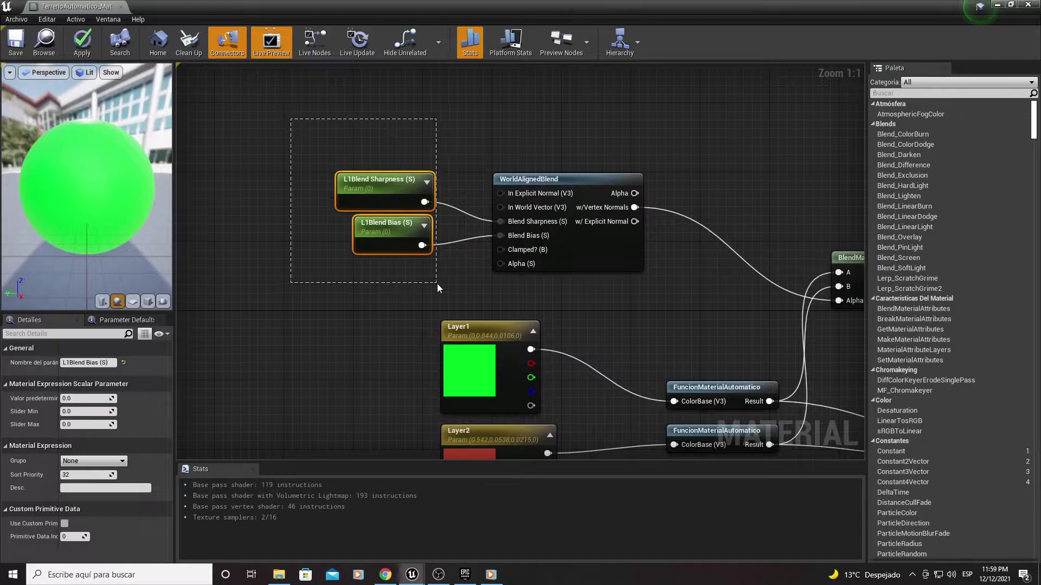
pyautogui.moveTo(453, 243); pyautogui.dragTo(400, 280, button='right')
pyautogui.moveTo(242, 156); pyautogui.dragTo(519, 318)
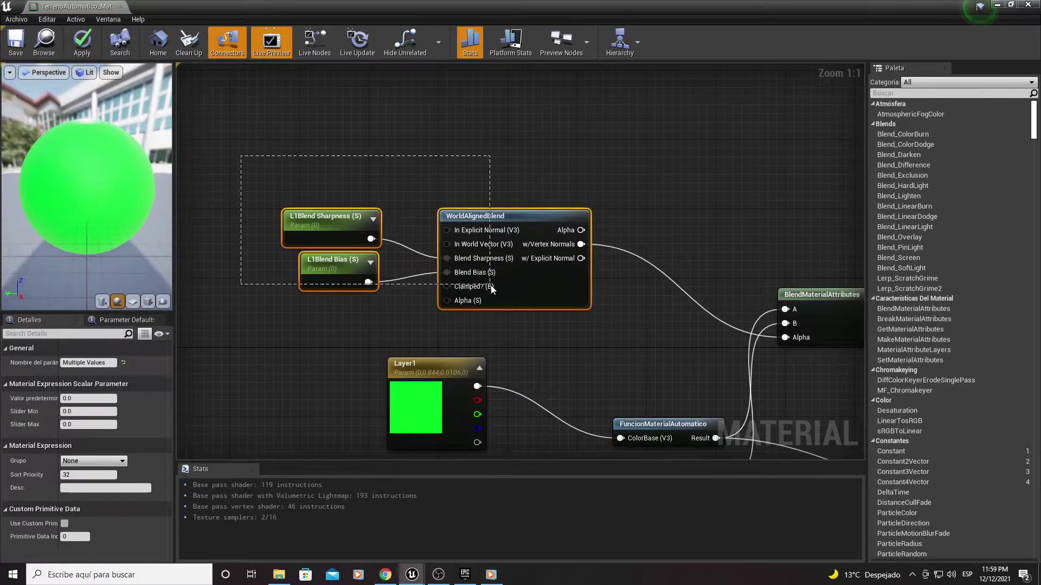
pyautogui.moveTo(529, 222)
pyautogui.mouseDown()
pyautogui.moveTo(564, 189)
pyautogui.moveTo(564, 171)
pyautogui.mouseUp()
# Step: Set the L1Blend Sharpness (S) default value to 0.5
pyautogui.click(409, 271)
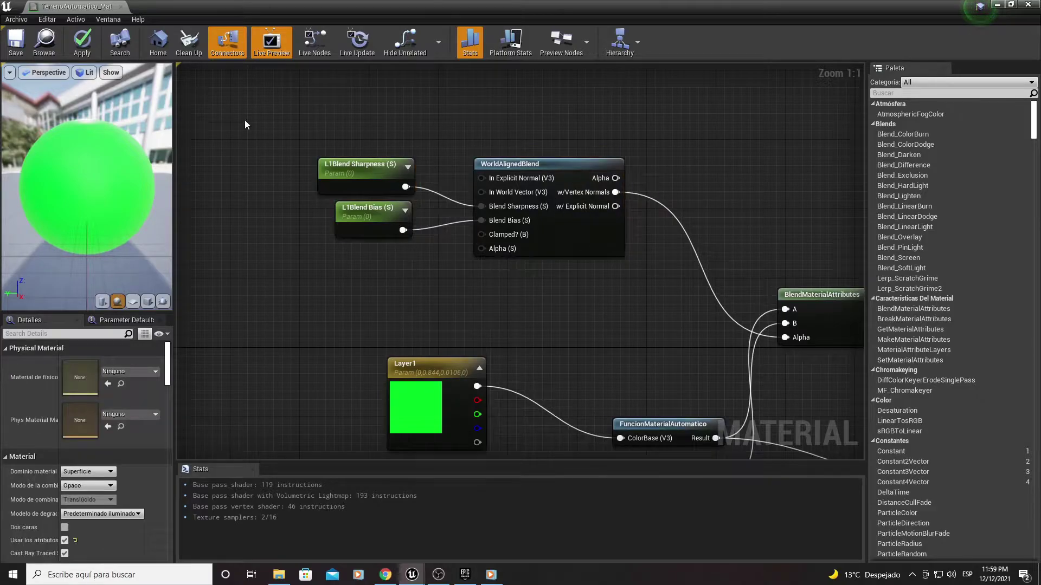
pyautogui.moveTo(245, 119); pyautogui.dragTo(421, 287)
pyautogui.moveTo(424, 287); pyautogui.dragTo(472, 349, button='right')
pyautogui.moveTo(340, 174); pyautogui.dragTo(379, 317)
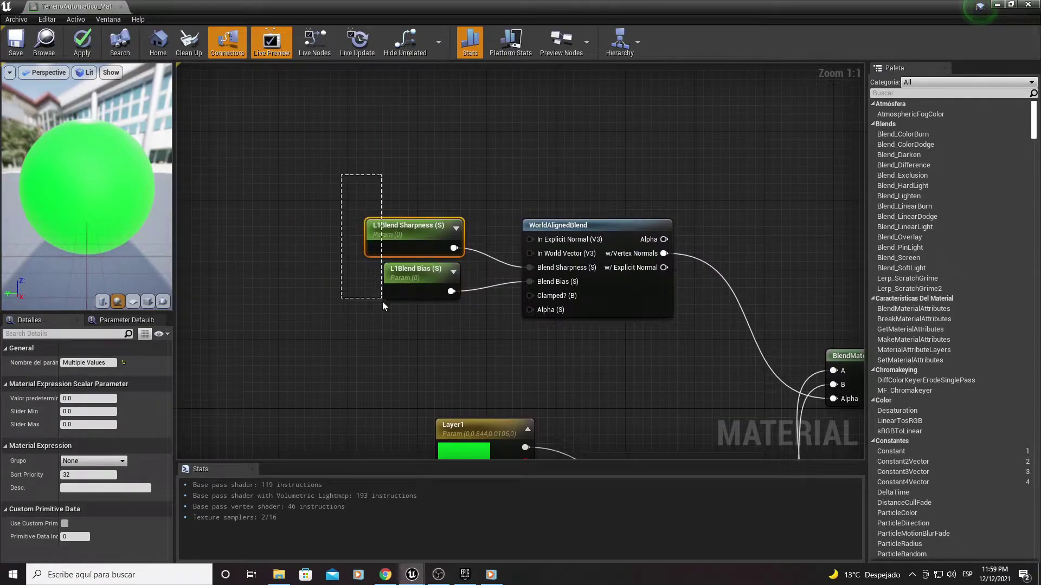
pyautogui.click(375, 266)
pyautogui.click(371, 232)
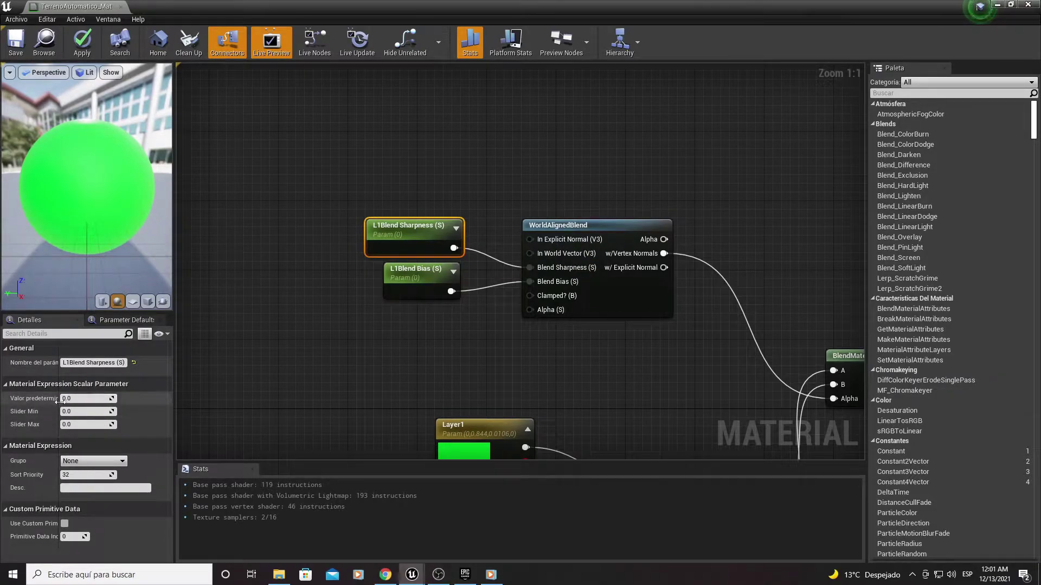
pyautogui.moveTo(56, 399); pyautogui.dragTo(99, 398)
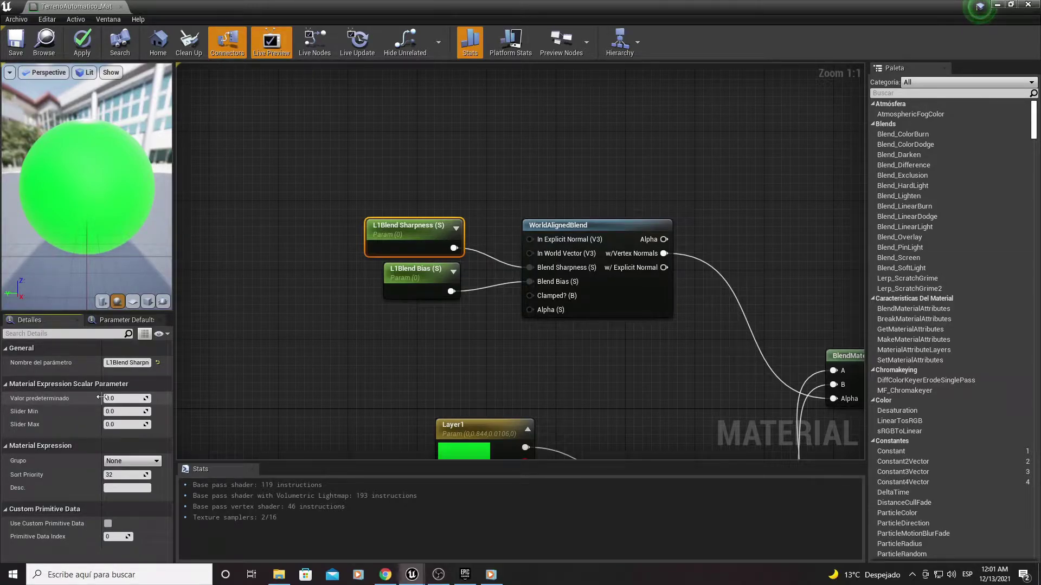
pyautogui.moveTo(99, 399); pyautogui.dragTo(81, 398)
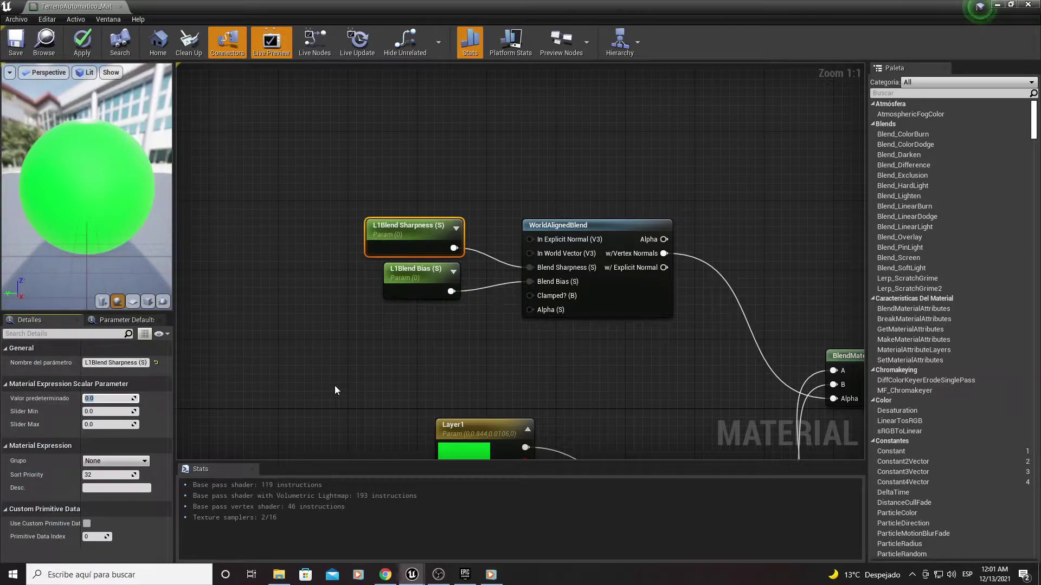
pyautogui.write('0.5')
pyautogui.press('Return')
# Step: Move the three Layer colour nodes left and BlendMaterialAttributes up and right
pyautogui.moveTo(325, 168); pyautogui.dragTo(542, 325)
pyautogui.moveTo(458, 287); pyautogui.dragTo(525, 267, button='right')
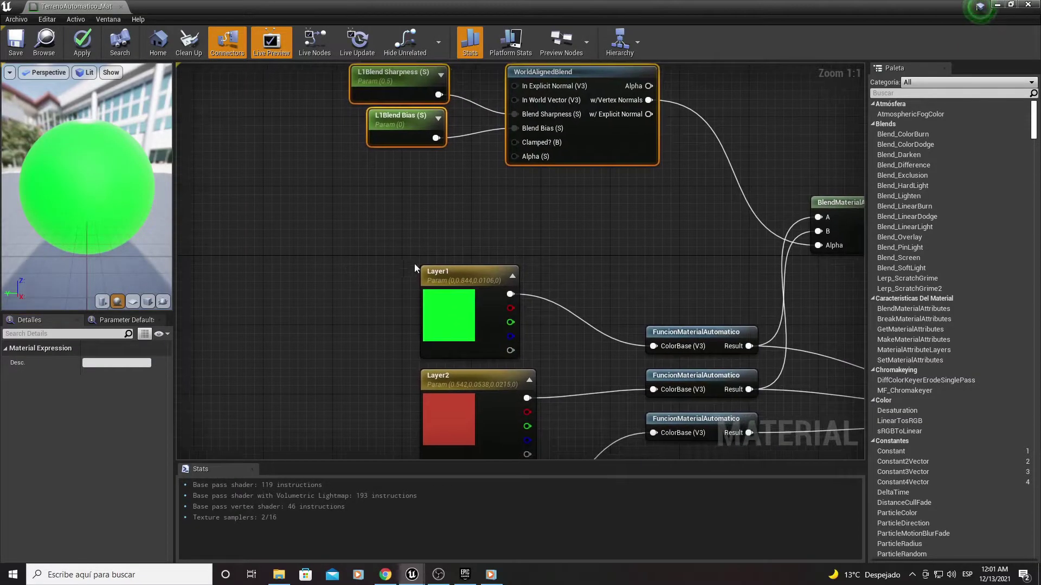
pyautogui.scroll(-4, 525, 266)
pyautogui.moveTo(434, 413); pyautogui.dragTo(539, 231)
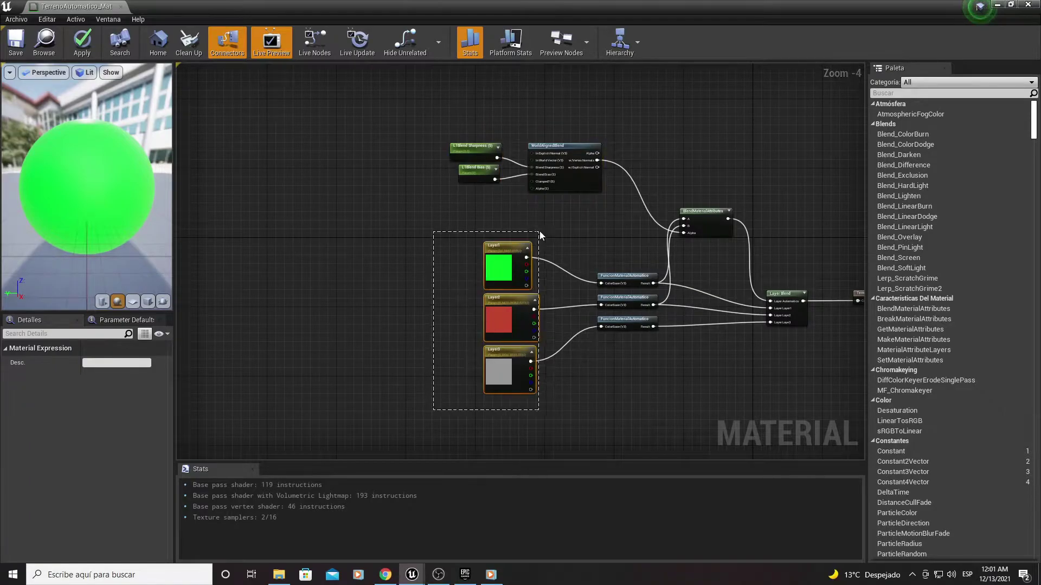
pyautogui.moveTo(500, 267); pyautogui.dragTo(353, 268)
pyautogui.moveTo(509, 258); pyautogui.dragTo(380, 283, button='right')
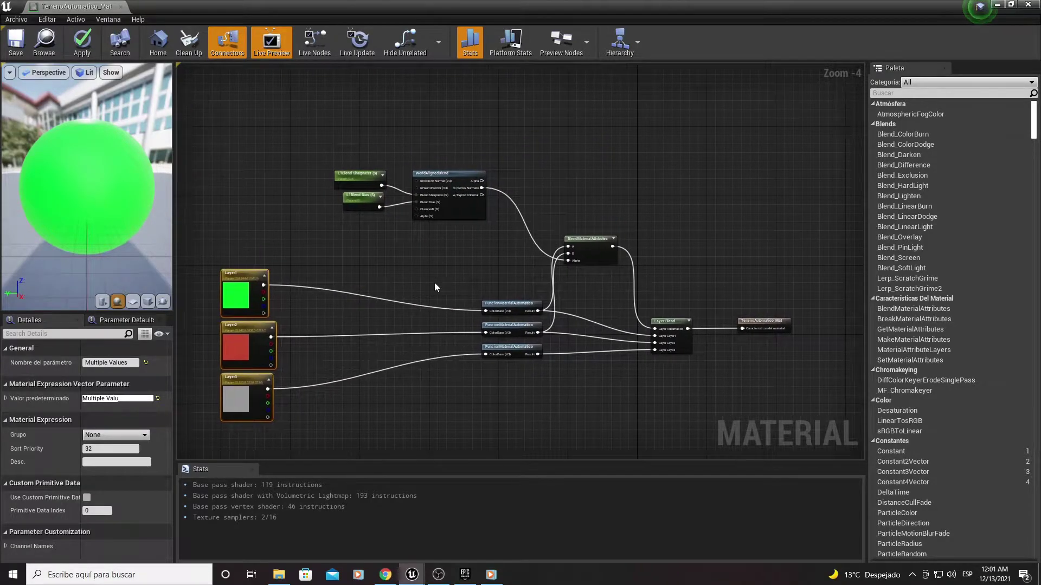
pyautogui.scroll(3, 434, 282)
pyautogui.moveTo(696, 224); pyautogui.dragTo(818, 171)
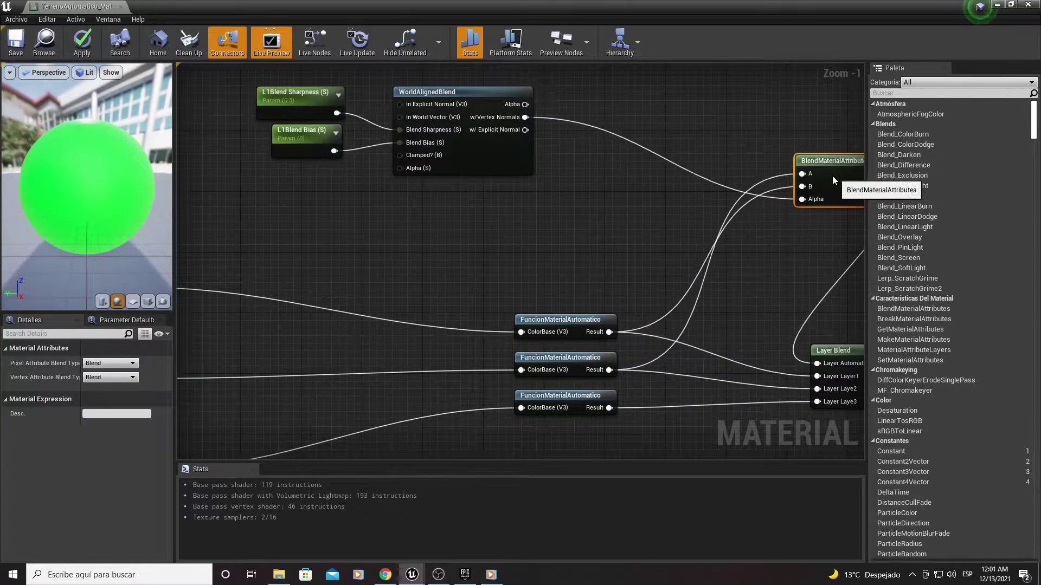
pyautogui.moveTo(787, 187); pyautogui.dragTo(783, 286, button='right')
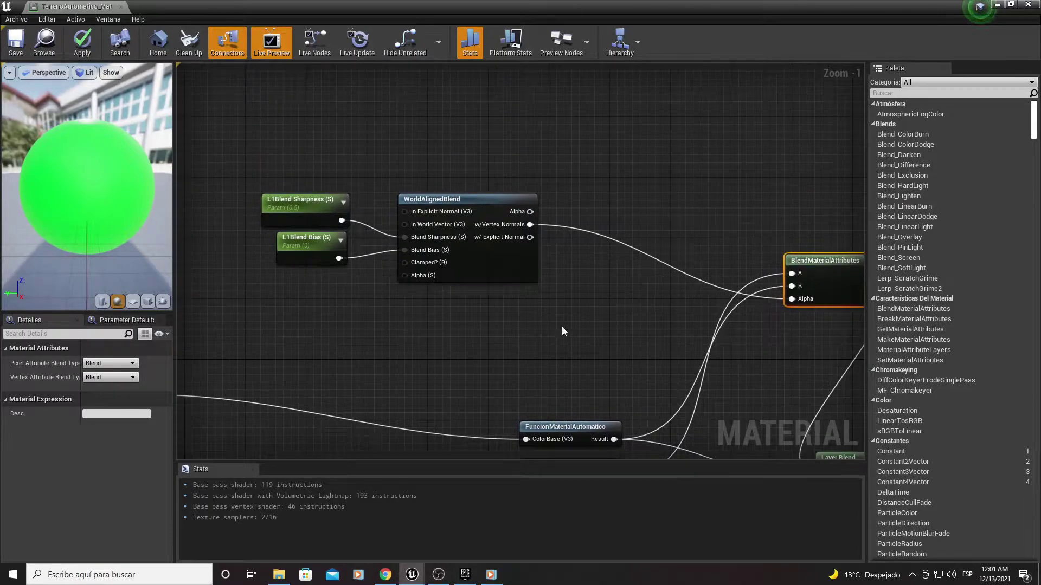
pyautogui.moveTo(274, 314); pyautogui.dragTo(542, 191)
# Step: Paste copies of the L1Blend parameters and WorldAlignedBlend below the originals
pyautogui.moveTo(451, 313); pyautogui.dragTo(479, 308)
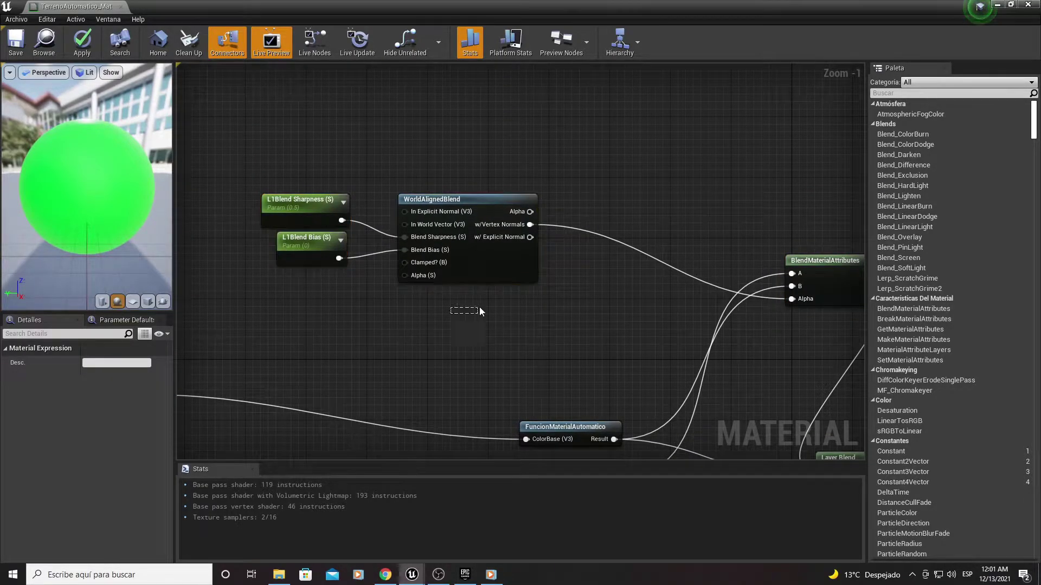
pyautogui.hotkey('ctrl', 'v')
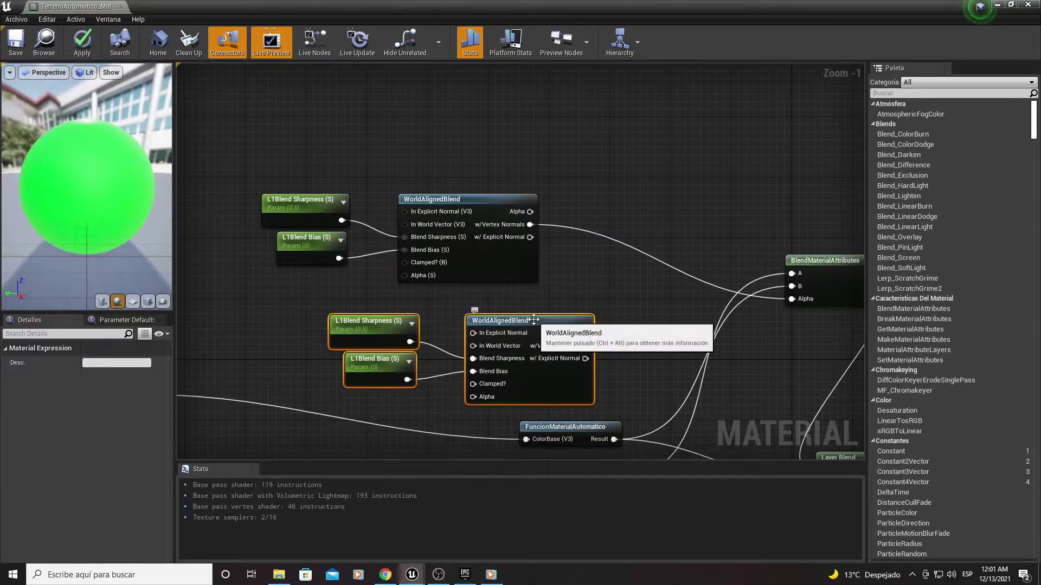
pyautogui.moveTo(529, 331); pyautogui.dragTo(469, 316)
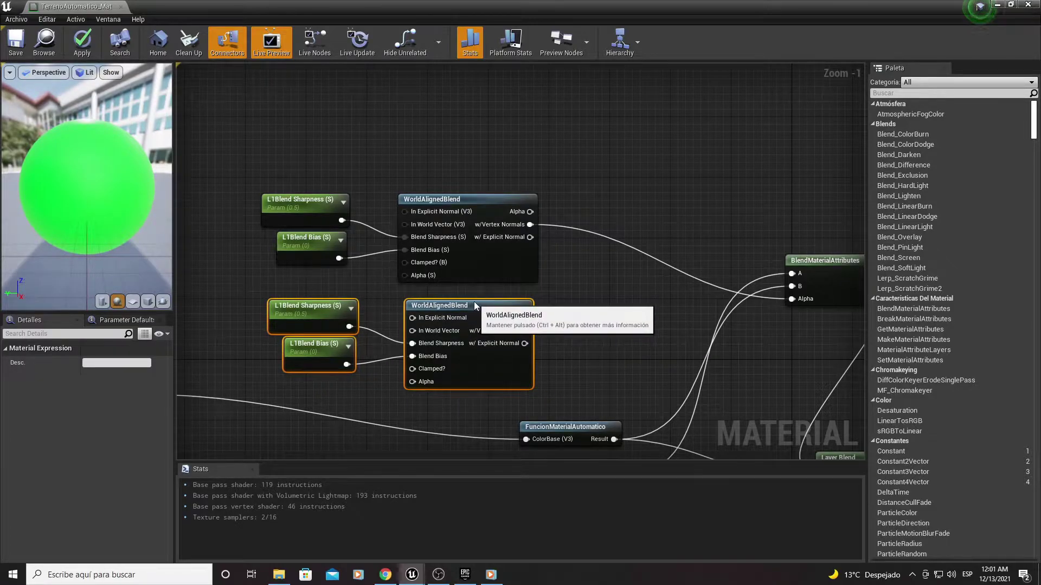
pyautogui.click(542, 275)
pyautogui.moveTo(499, 313); pyautogui.dragTo(505, 261, button='right')
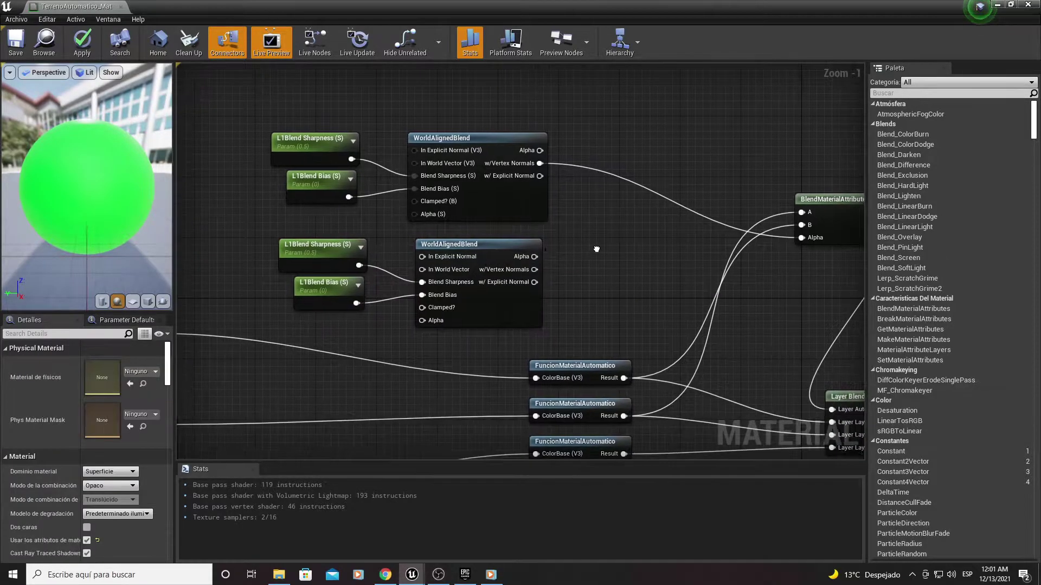
# Step: Rename the copied parameters to L2Blend Sharpness (S) and L2Blend Bias (S)
pyautogui.click(325, 255)
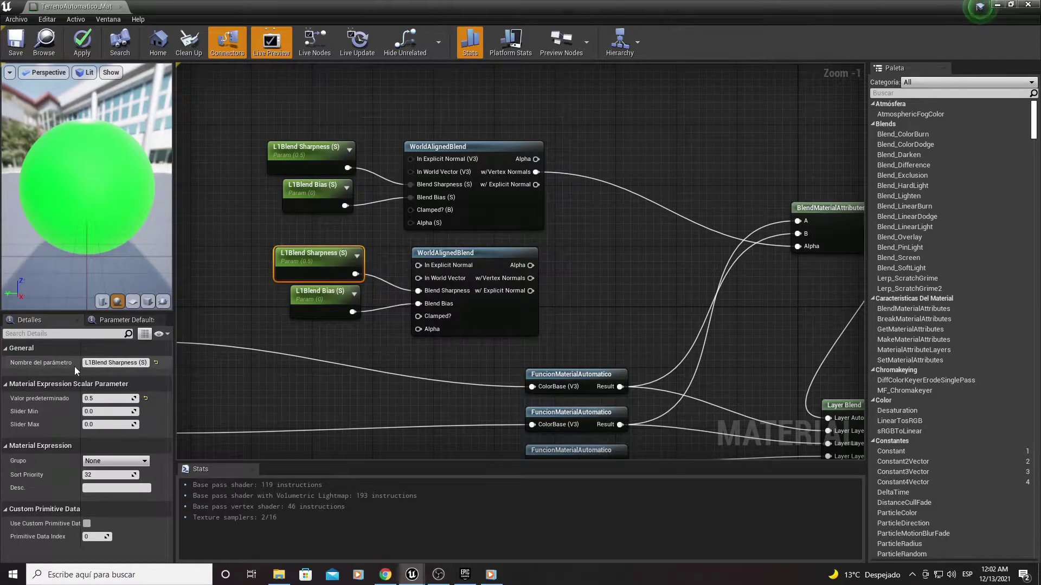
pyautogui.click(115, 363)
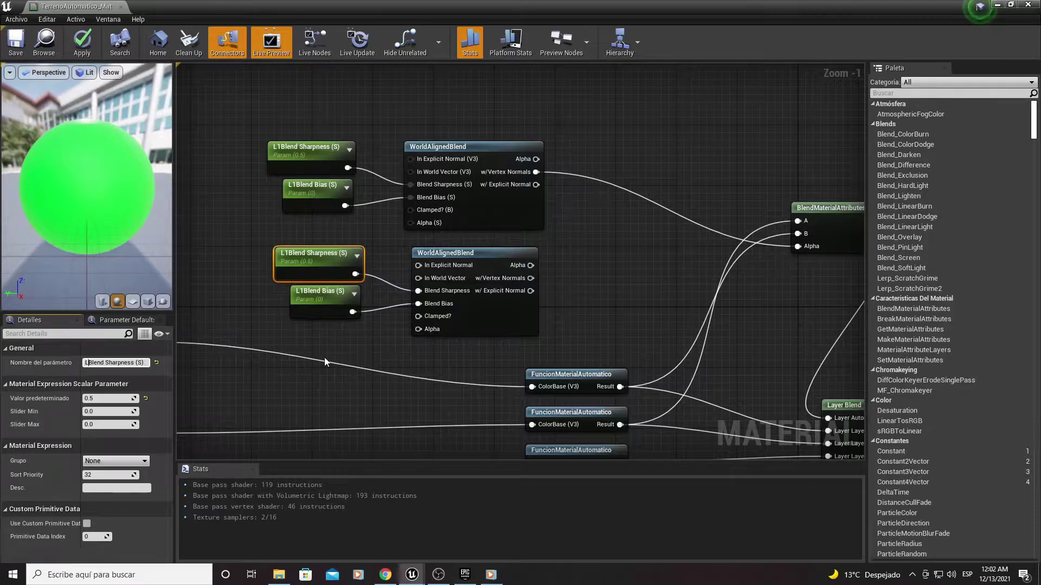
pyautogui.write('2')
pyautogui.press('Return')
pyautogui.click(304, 309)
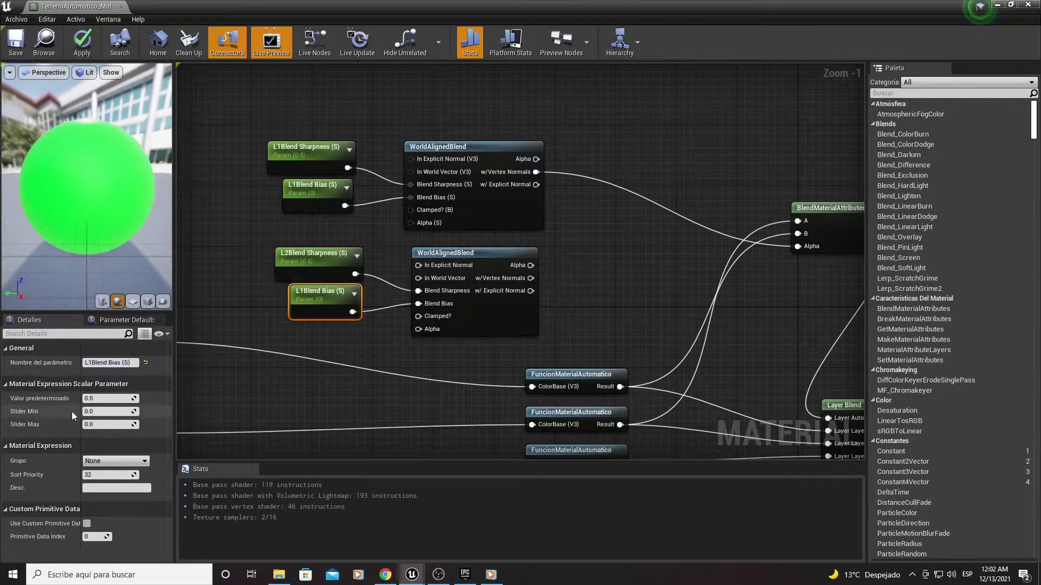
pyautogui.click(92, 363)
pyautogui.press('Left')
pyautogui.press('Right')
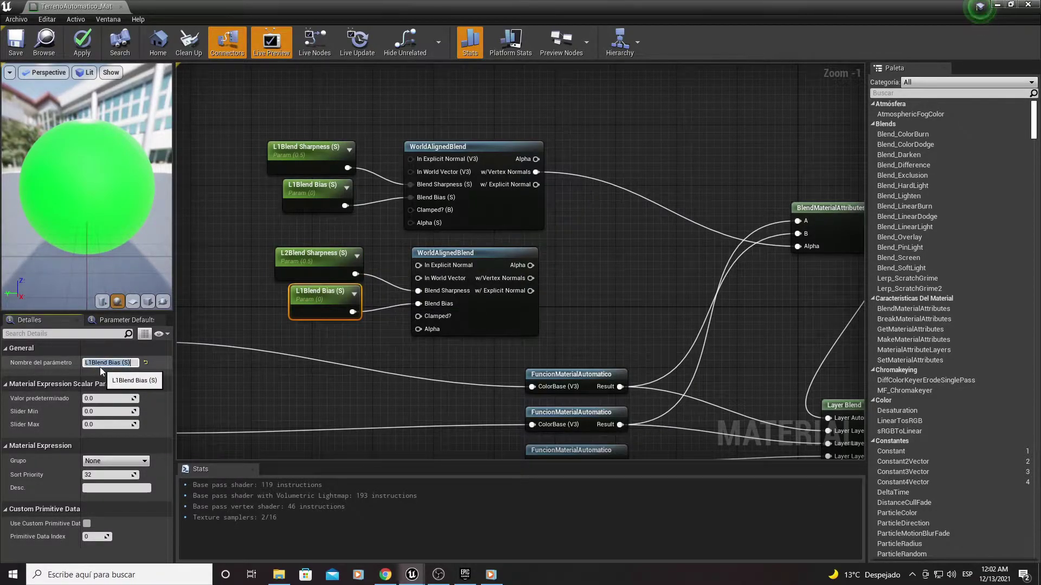
pyautogui.press('Tab')
pyautogui.write('2')
pyautogui.click(109, 365)
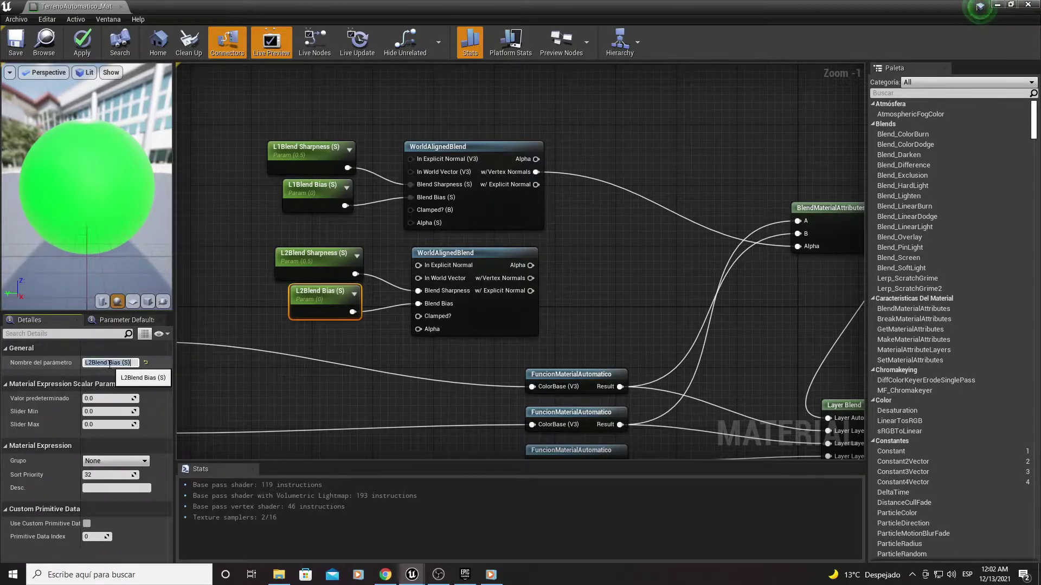
pyautogui.moveTo(262, 289); pyautogui.dragTo(259, 291, button='right')
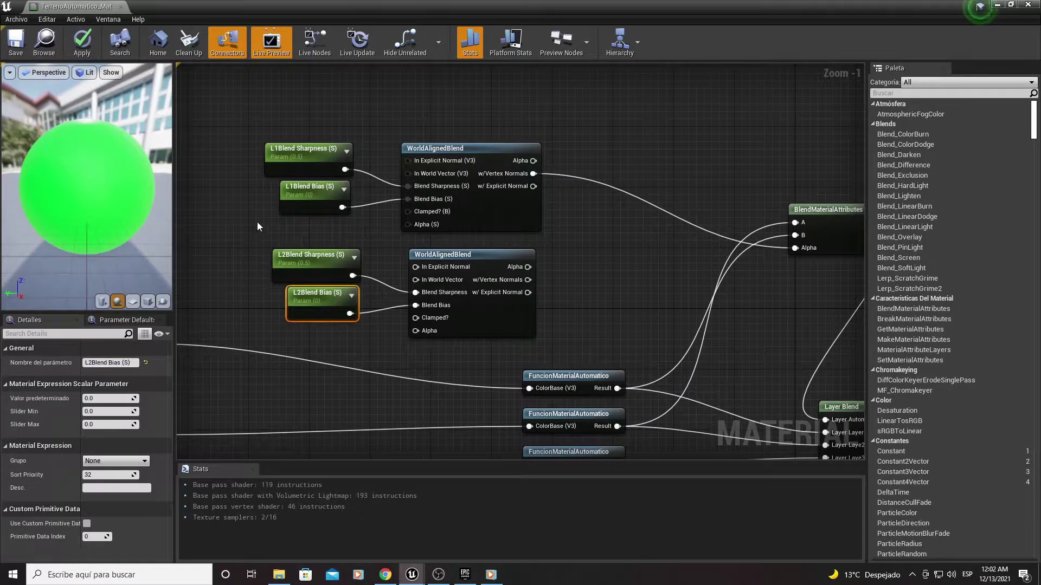
pyautogui.moveTo(257, 123); pyautogui.dragTo(327, 220)
pyautogui.moveTo(258, 231); pyautogui.dragTo(347, 320)
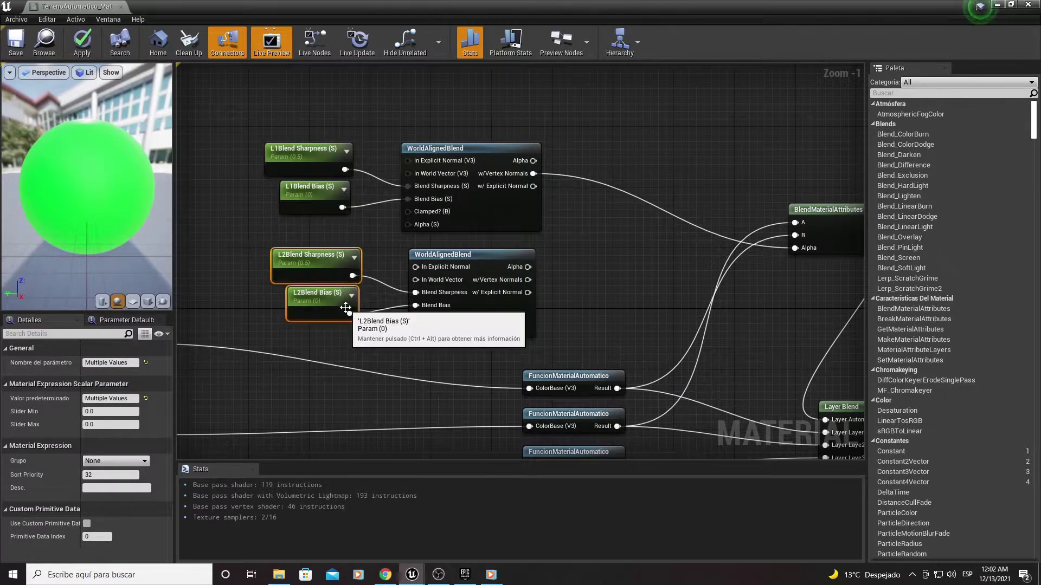
pyautogui.moveTo(342, 326)
pyautogui.mouseDown(button='right')
pyautogui.moveTo(466, 267)
pyautogui.moveTo(420, 256)
pyautogui.mouseUp(button='right')
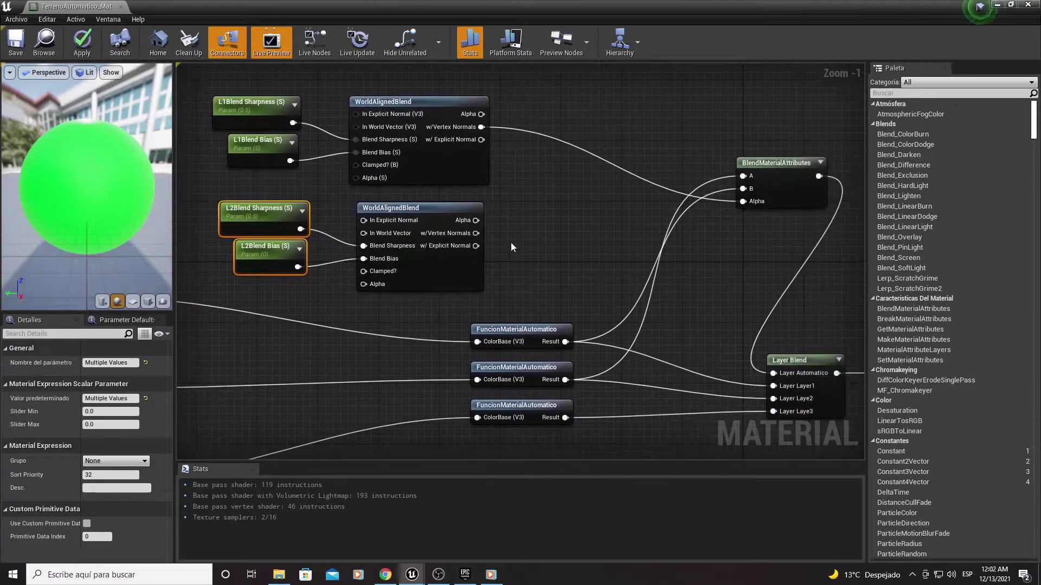
pyautogui.moveTo(179, 282); pyautogui.dragTo(336, 316, button='right')
pyautogui.moveTo(242, 217); pyautogui.dragTo(287, 413)
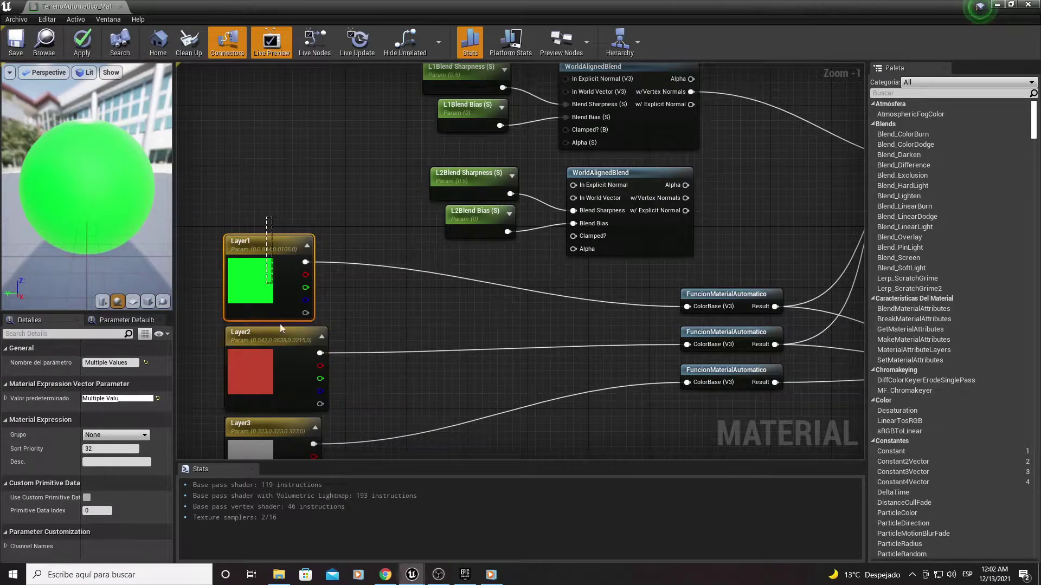
pyautogui.moveTo(280, 324); pyautogui.dragTo(307, 383)
pyautogui.moveTo(307, 383); pyautogui.dragTo(562, 238, button='right')
pyautogui.click(324, 349)
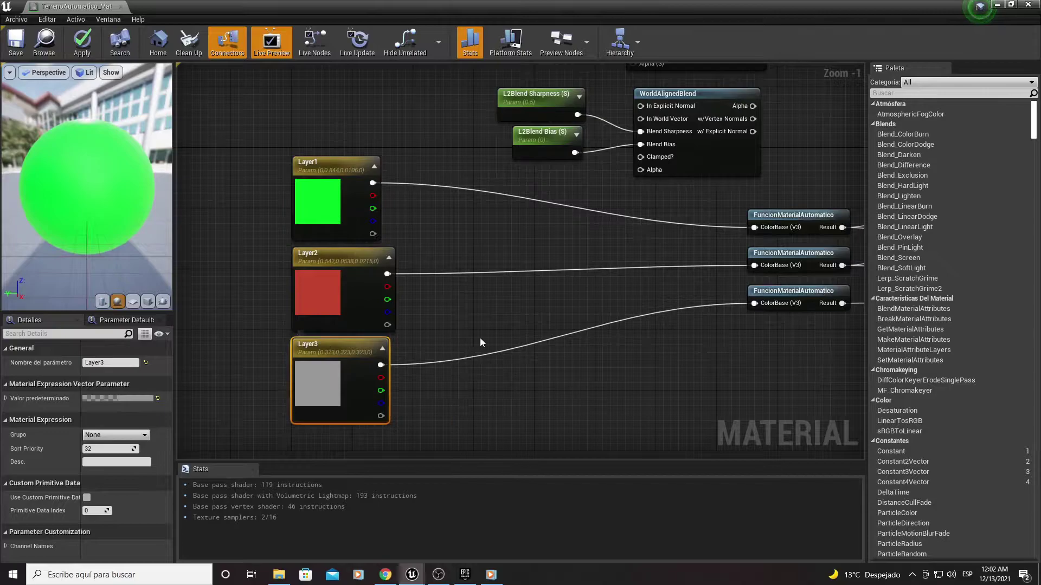
pyautogui.moveTo(255, 197); pyautogui.dragTo(225, 233, button='right')
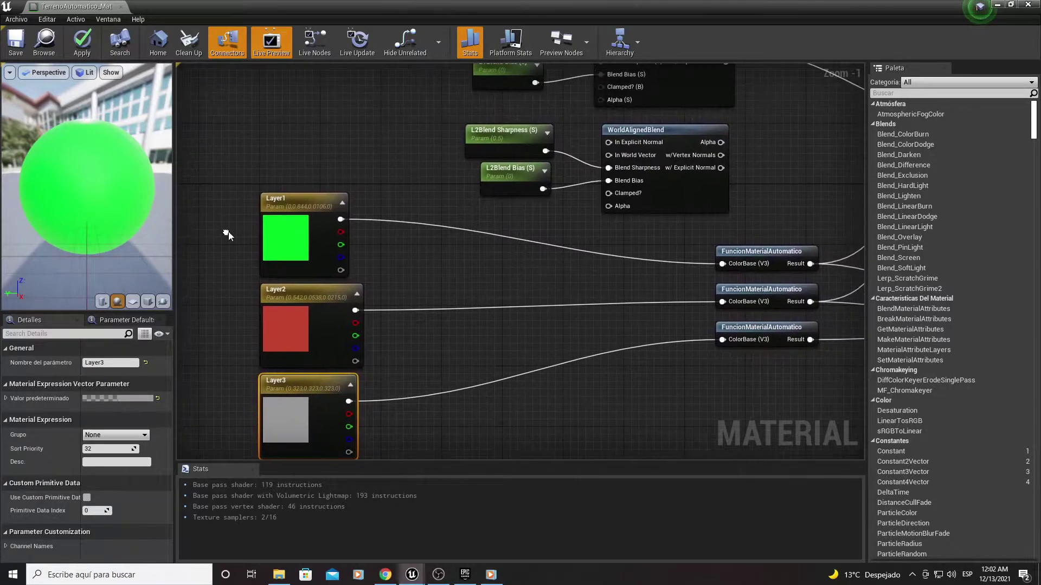
pyautogui.moveTo(242, 169); pyautogui.dragTo(358, 340)
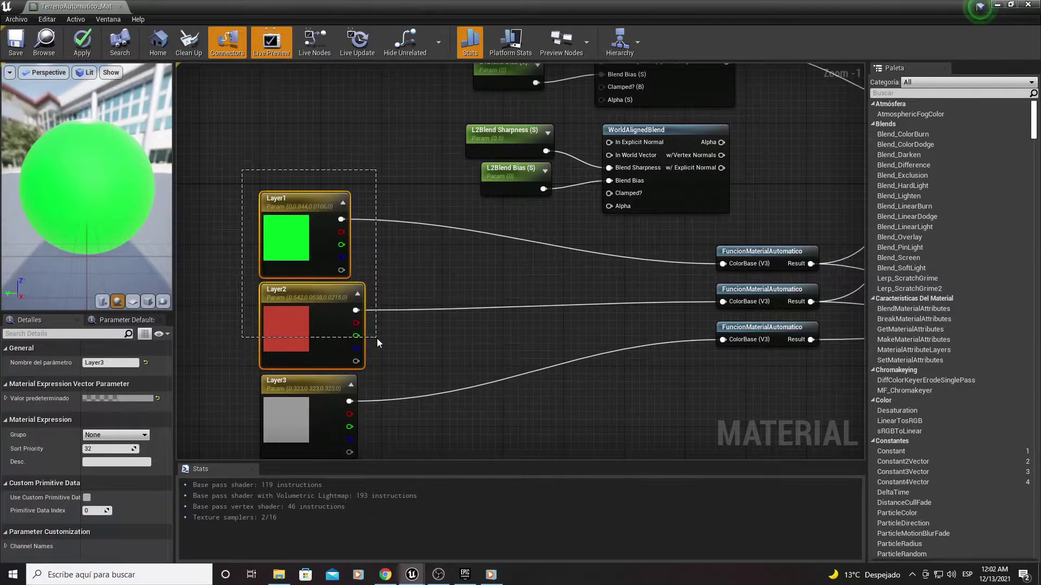
pyautogui.moveTo(465, 284)
pyautogui.mouseDown(button='right')
pyautogui.moveTo(480, 290)
pyautogui.moveTo(394, 239)
pyautogui.moveTo(583, 252)
pyautogui.moveTo(456, 249)
pyautogui.moveTo(477, 254)
pyautogui.mouseUp(button='right')
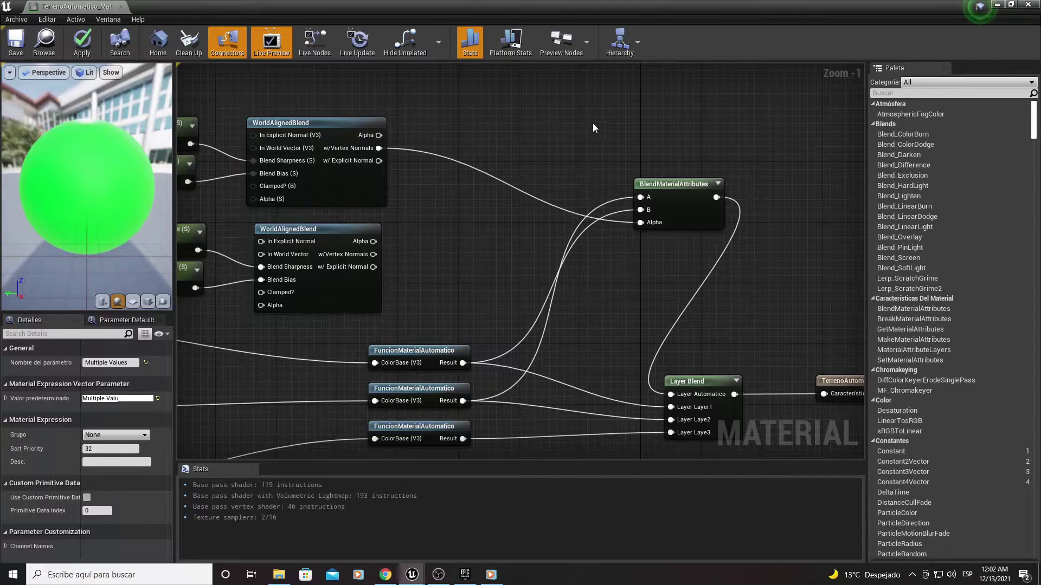
# Step: Duplicate BlendMaterialAttributes and drive its Alpha from the second WorldAlignedBlend's vertex-normals output
pyautogui.moveTo(593, 128); pyautogui.dragTo(703, 292)
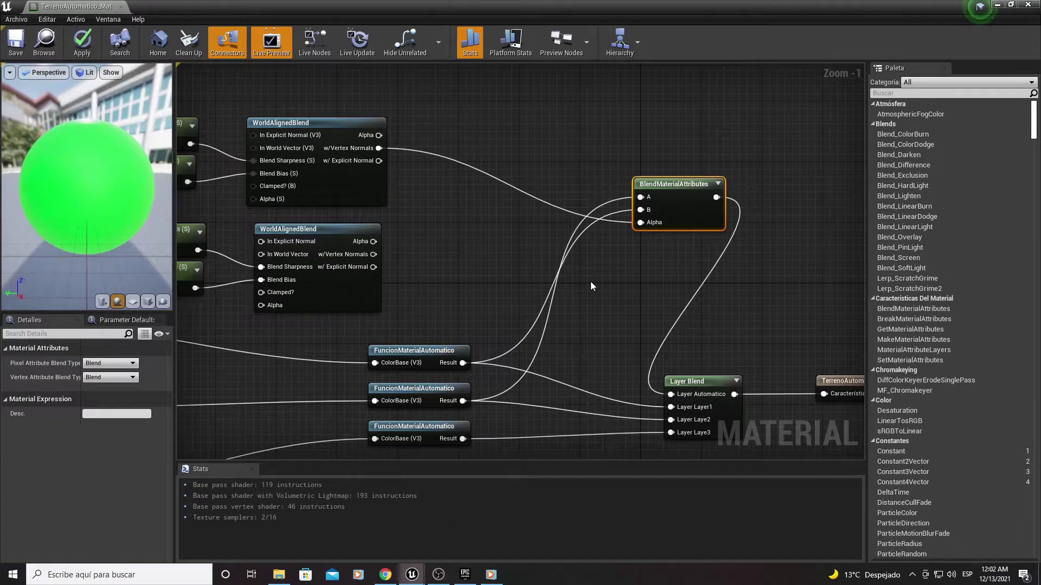
pyautogui.hotkey('ctrl', 'c')
pyautogui.hotkey('ctrl', 'v')
pyautogui.moveTo(627, 288); pyautogui.dragTo(529, 251)
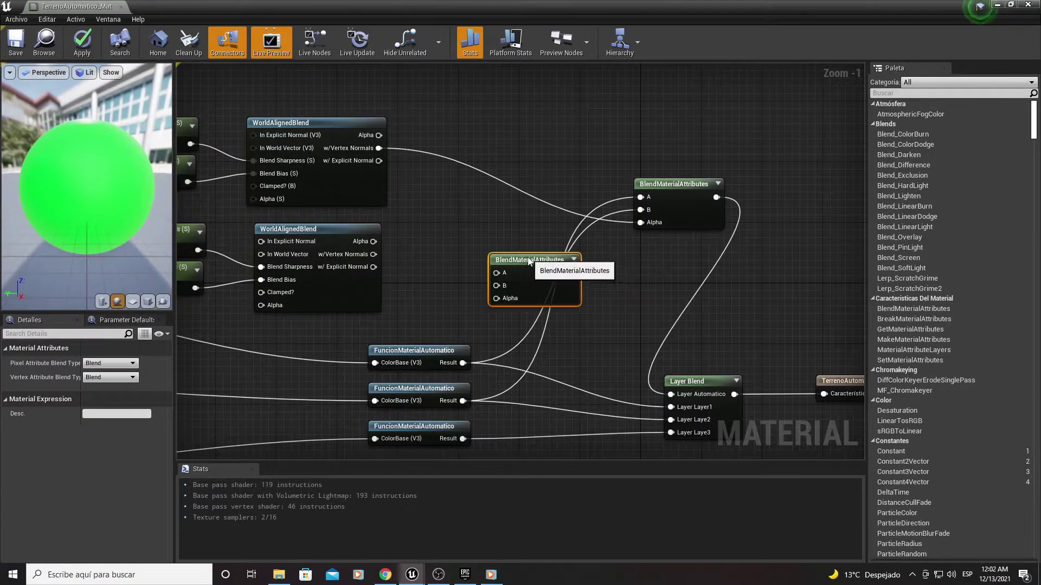
pyautogui.moveTo(373, 254); pyautogui.dragTo(510, 290)
pyautogui.moveTo(526, 261); pyautogui.dragTo(488, 253)
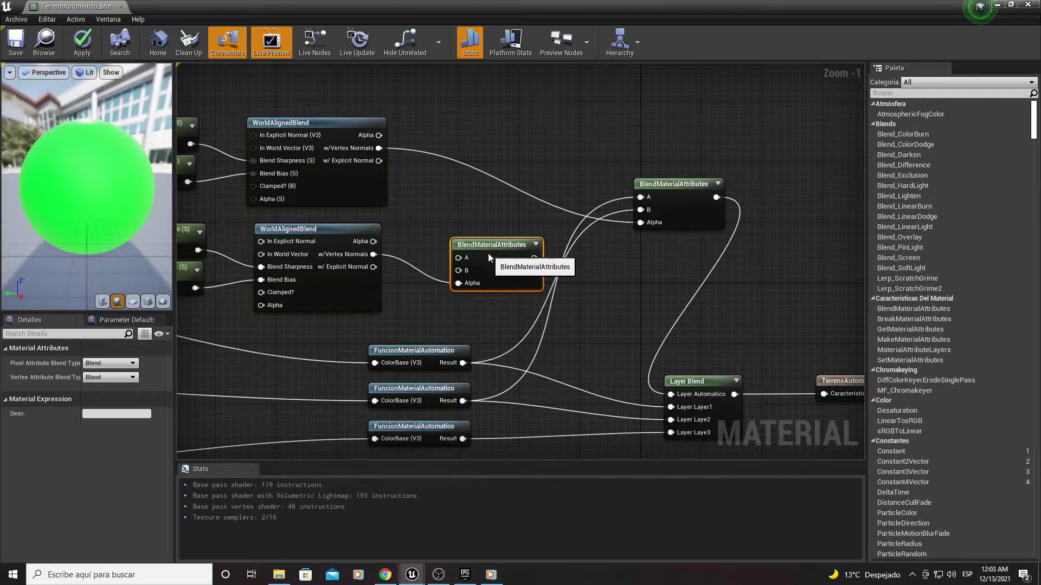
# Step: Arrange the two blend nodes, feed the third layer's Result into B, and output into Layer Automatico
pyautogui.moveTo(488, 257); pyautogui.dragTo(442, 272, button='right')
pyautogui.moveTo(636, 209)
pyautogui.mouseDown()
pyautogui.moveTo(527, 161)
pyautogui.moveTo(565, 161)
pyautogui.moveTo(414, 274)
pyautogui.mouseUp()
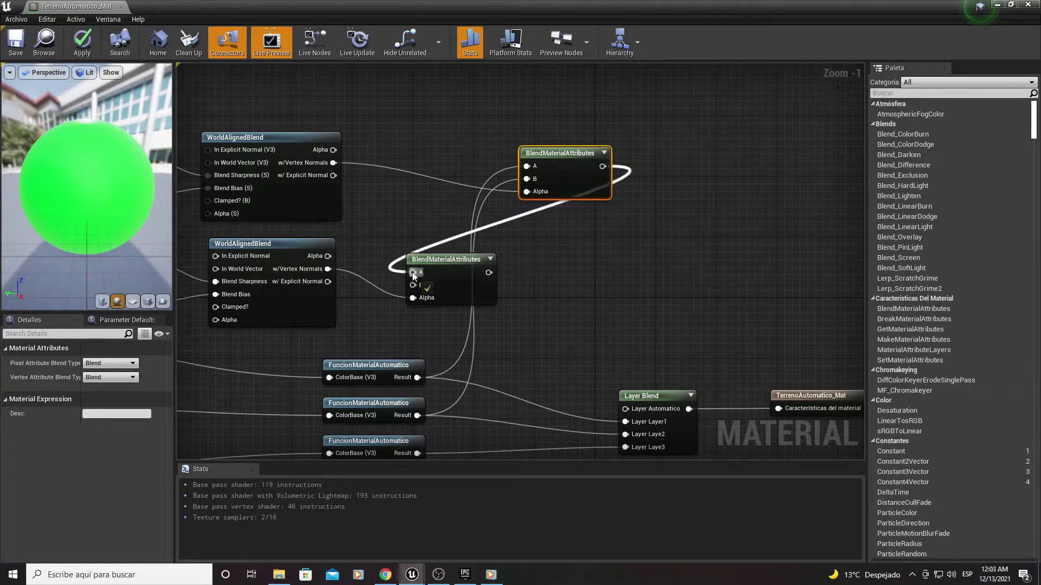
pyautogui.moveTo(434, 262); pyautogui.dragTo(645, 225)
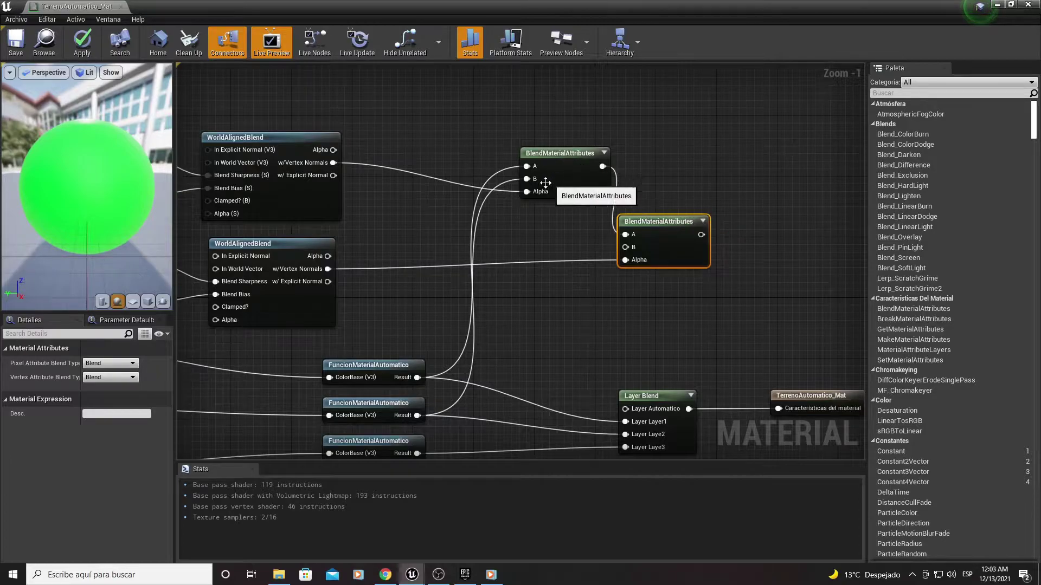
pyautogui.moveTo(563, 170); pyautogui.dragTo(509, 142)
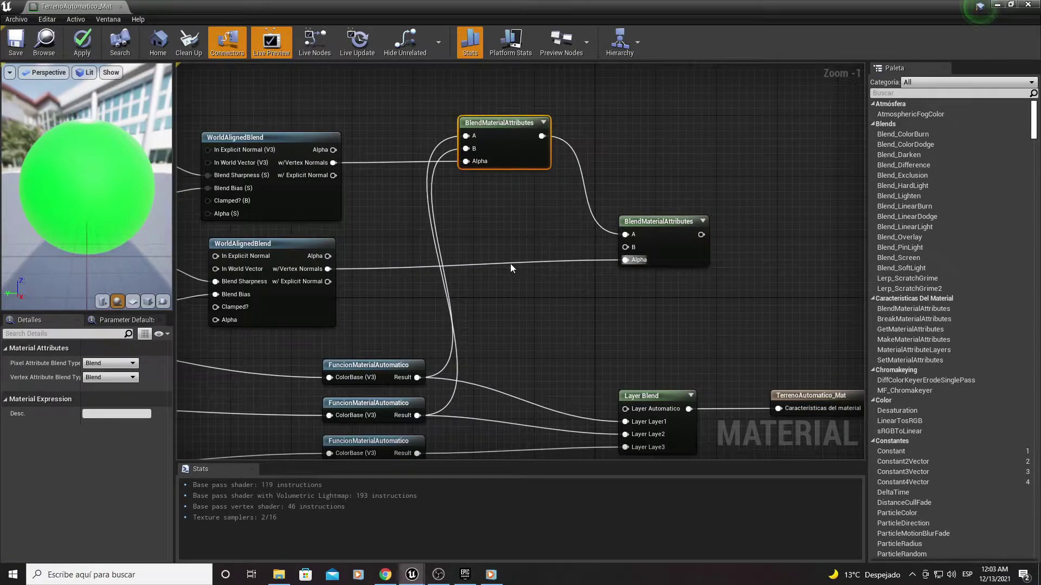
pyautogui.click(494, 285)
pyautogui.moveTo(708, 329); pyautogui.dragTo(620, 217, button='right')
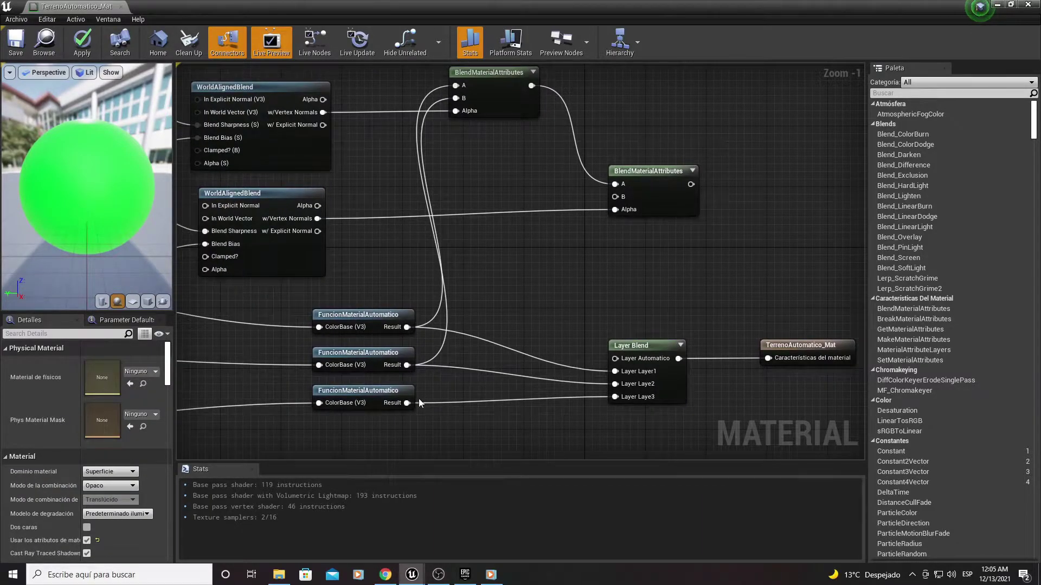
pyautogui.moveTo(407, 403); pyautogui.dragTo(616, 196)
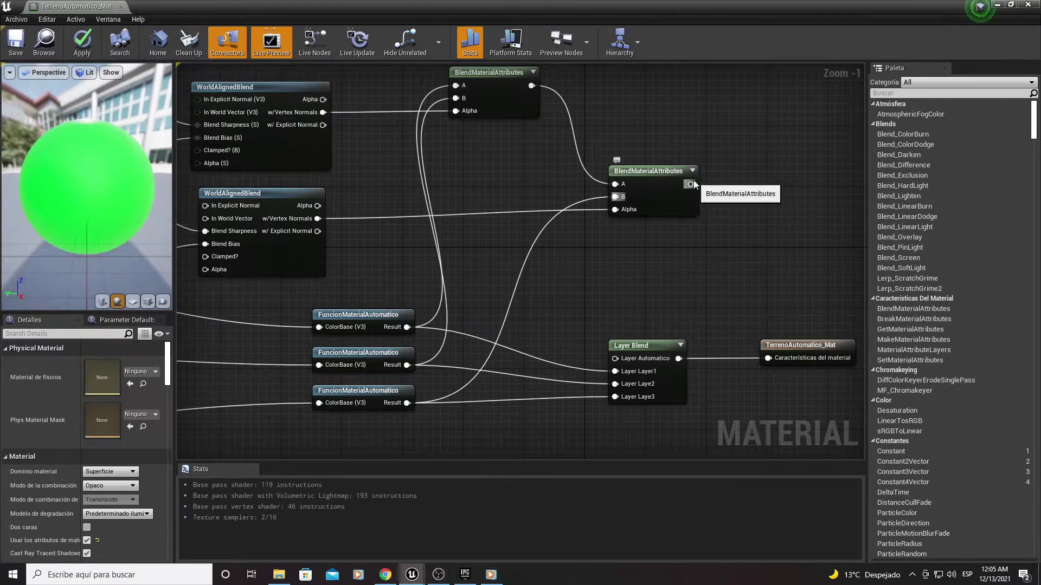
pyautogui.moveTo(690, 184); pyautogui.dragTo(614, 358)
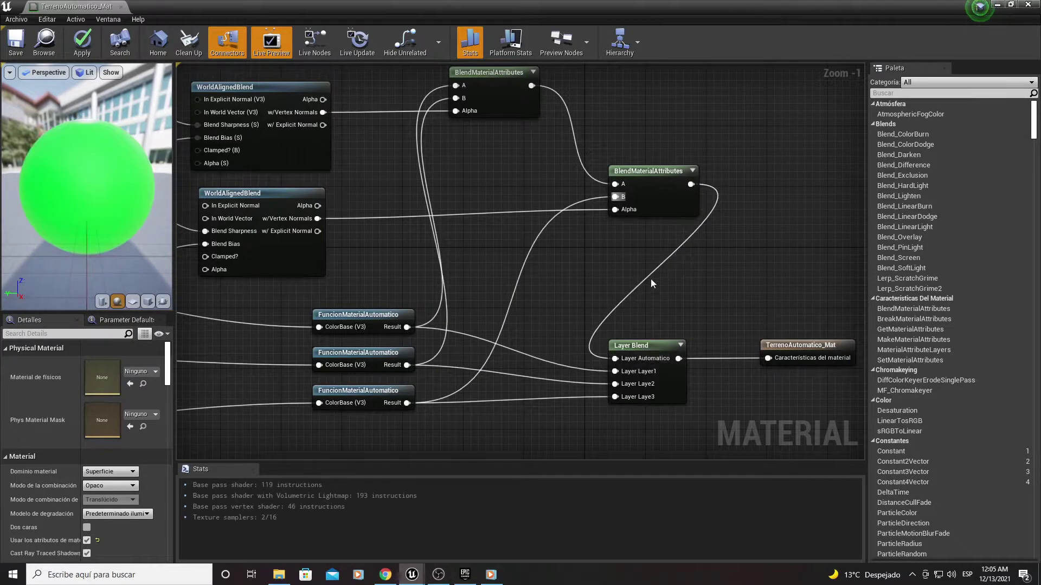
pyautogui.moveTo(649, 272); pyautogui.dragTo(720, 299, button='right')
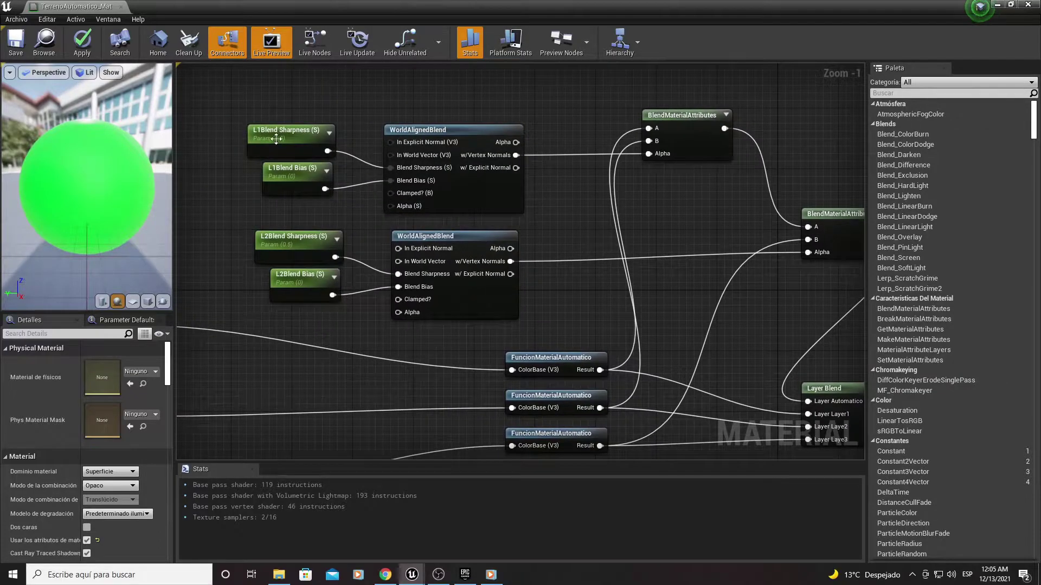
# Step: Change the L1Blend Sharpness and L2Blend Sharpness default values from 0.5 to 5
pyautogui.moveTo(238, 96); pyautogui.dragTo(291, 109, button='right')
pyautogui.moveTo(292, 110); pyautogui.dragTo(366, 220)
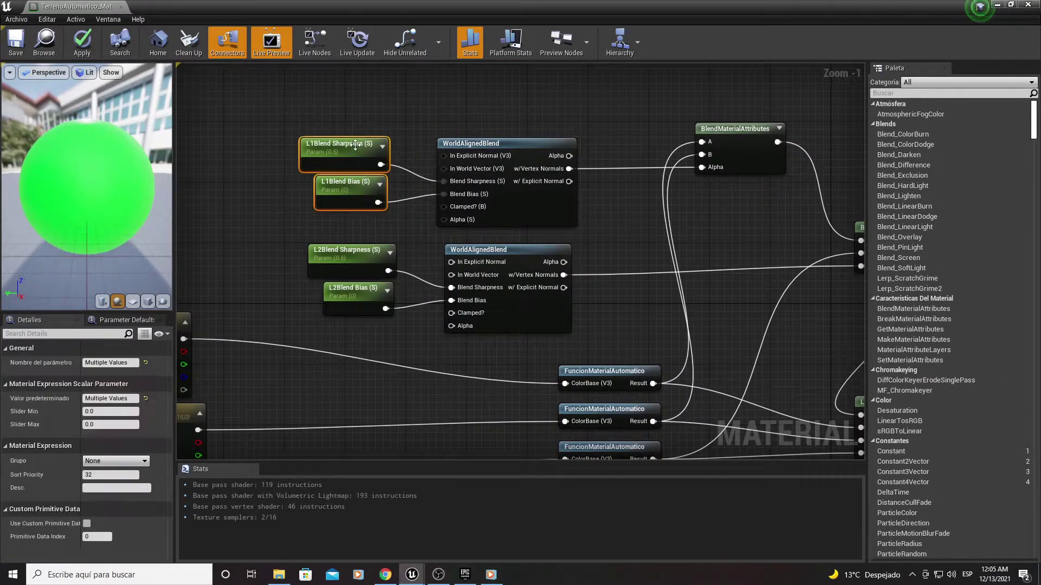
pyautogui.click(355, 145)
pyautogui.write('5')
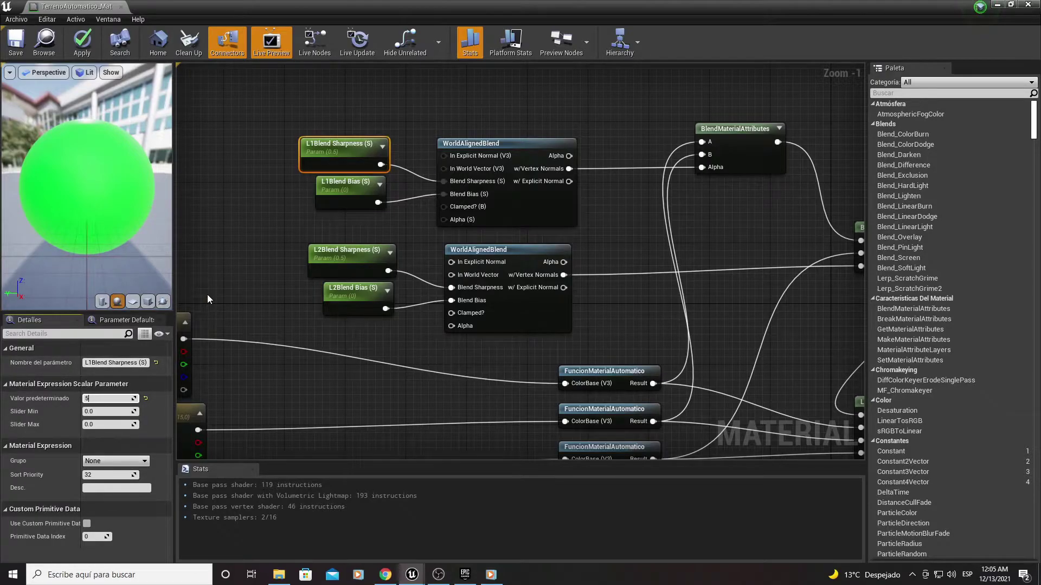
pyautogui.press('Return')
pyautogui.click(329, 252)
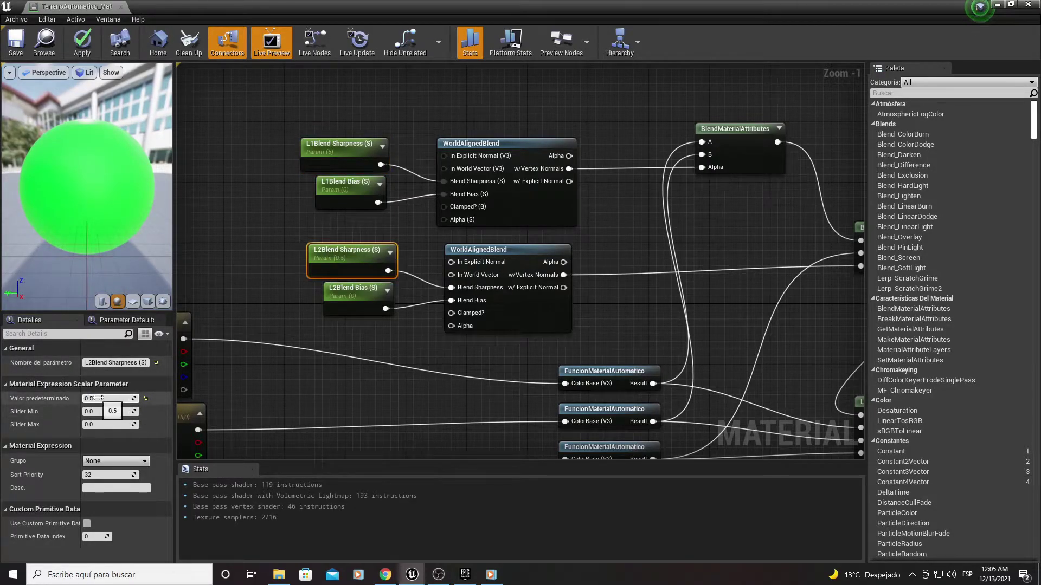
pyautogui.click(98, 398)
pyautogui.write('5')
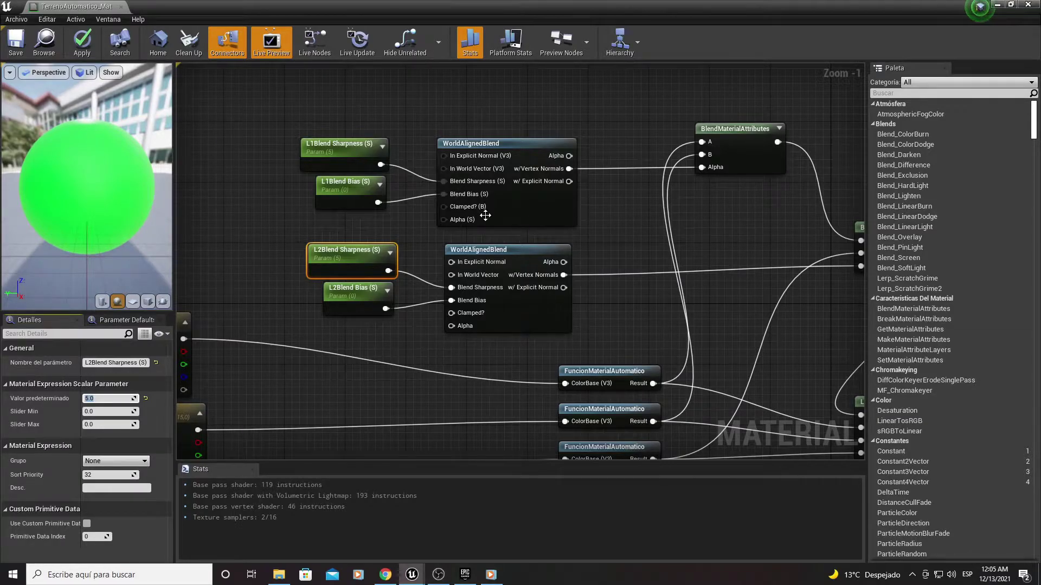
pyautogui.moveTo(485, 216); pyautogui.dragTo(612, 202, button='right')
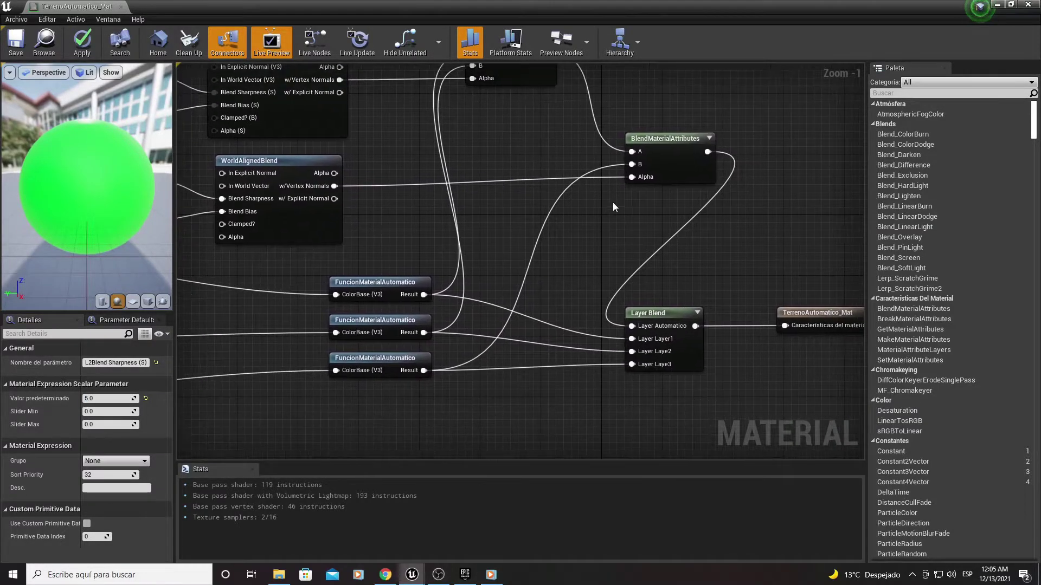
# Step: Give the Layer Blend node's Automatico layer (element 0) a preview weight of 1.0
pyautogui.click(653, 313)
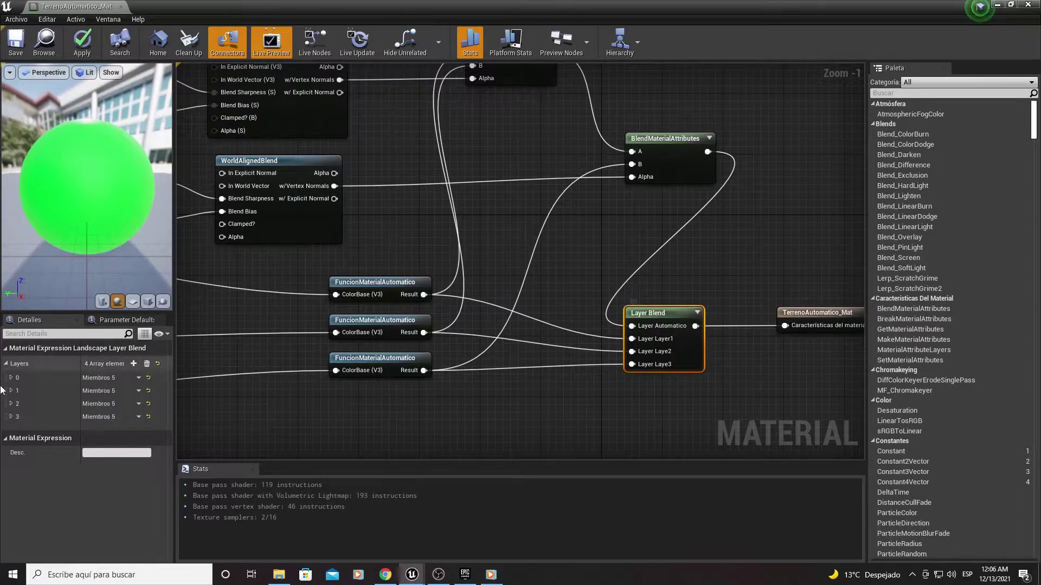
pyautogui.click(11, 378)
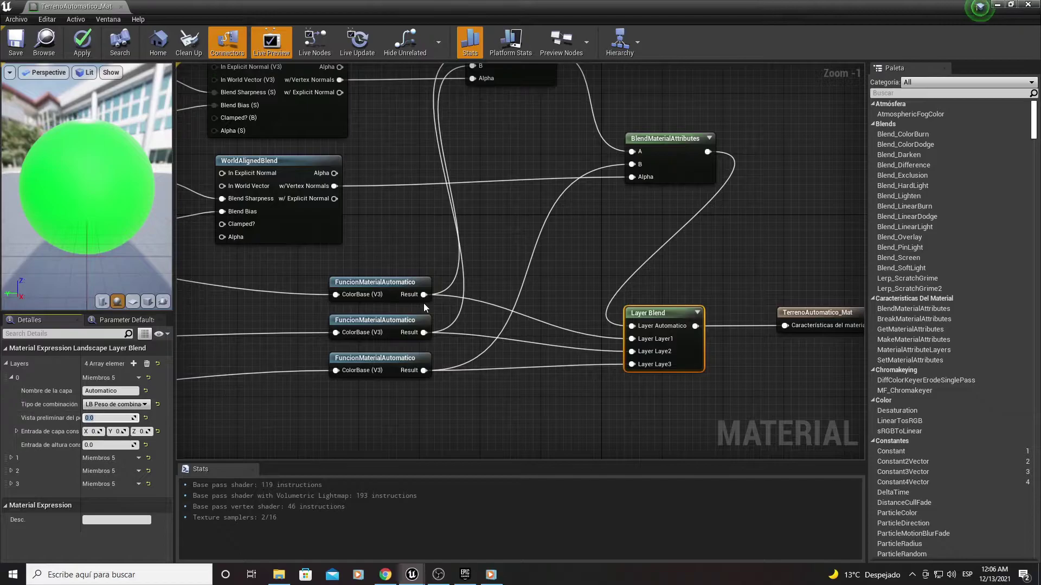
pyautogui.write('1')
pyautogui.press('Return')
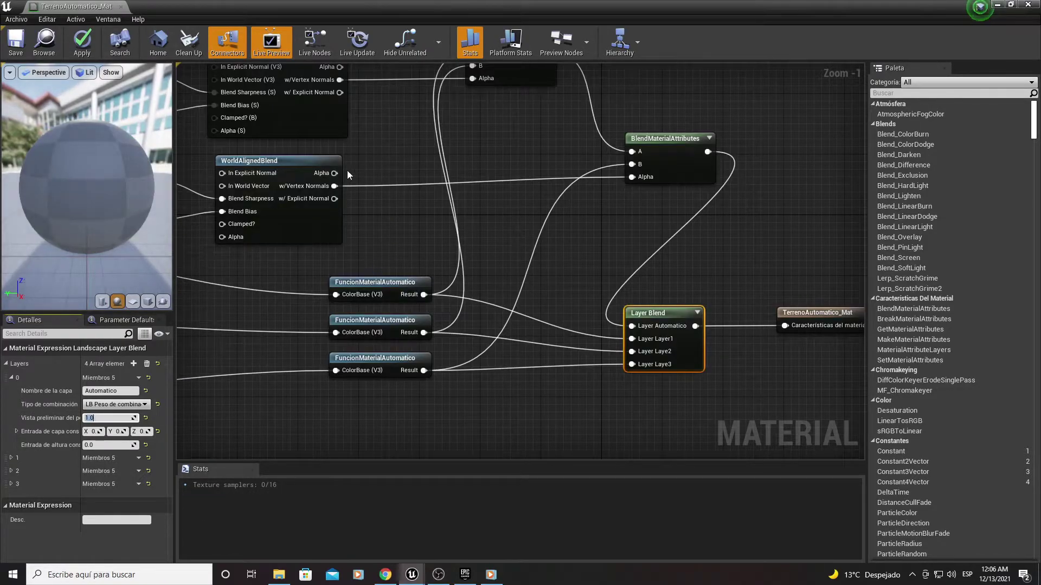
pyautogui.moveTo(353, 170)
pyautogui.mouseDown(button='right')
pyautogui.moveTo(414, 180)
pyautogui.moveTo(468, 241)
pyautogui.mouseUp(button='right')
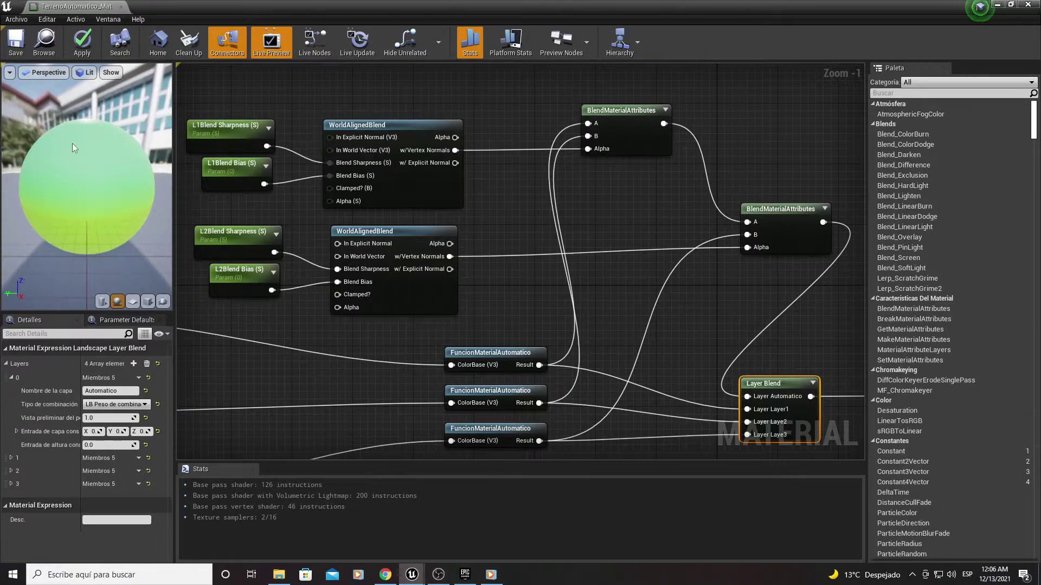
# Step: Inspect the terrain material on the plane, cube and sphere preview meshes
pyautogui.moveTo(213, 208); pyautogui.dragTo(322, 200, button='right')
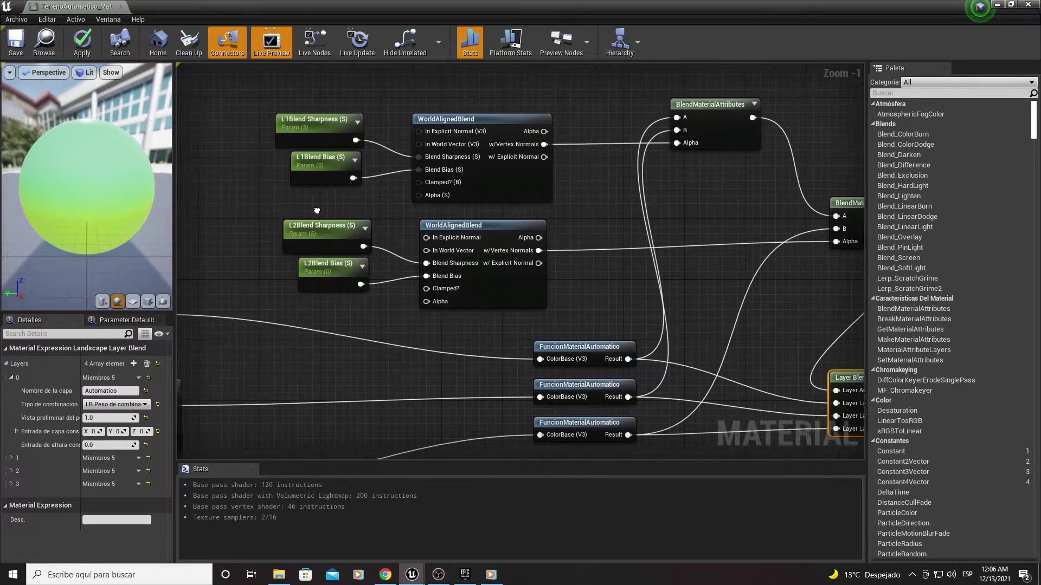
pyautogui.moveTo(87, 187)
pyautogui.mouseDown()
pyautogui.moveTo(92, 163)
pyautogui.moveTo(117, 215)
pyautogui.mouseUp()
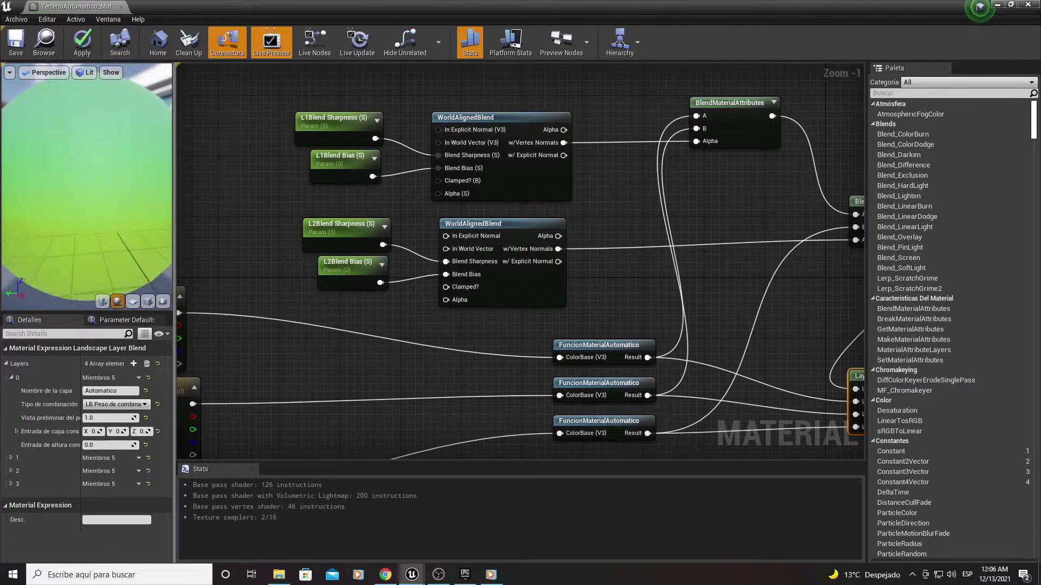
pyautogui.click(133, 302)
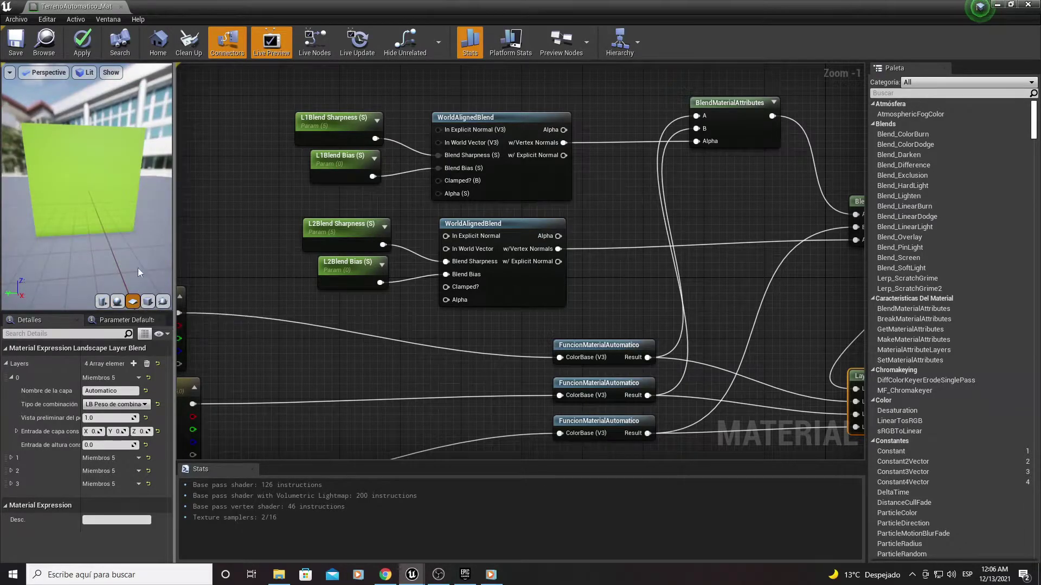
pyautogui.moveTo(138, 267)
pyautogui.mouseDown()
pyautogui.moveTo(138, 282)
pyautogui.moveTo(146, 255)
pyautogui.mouseUp()
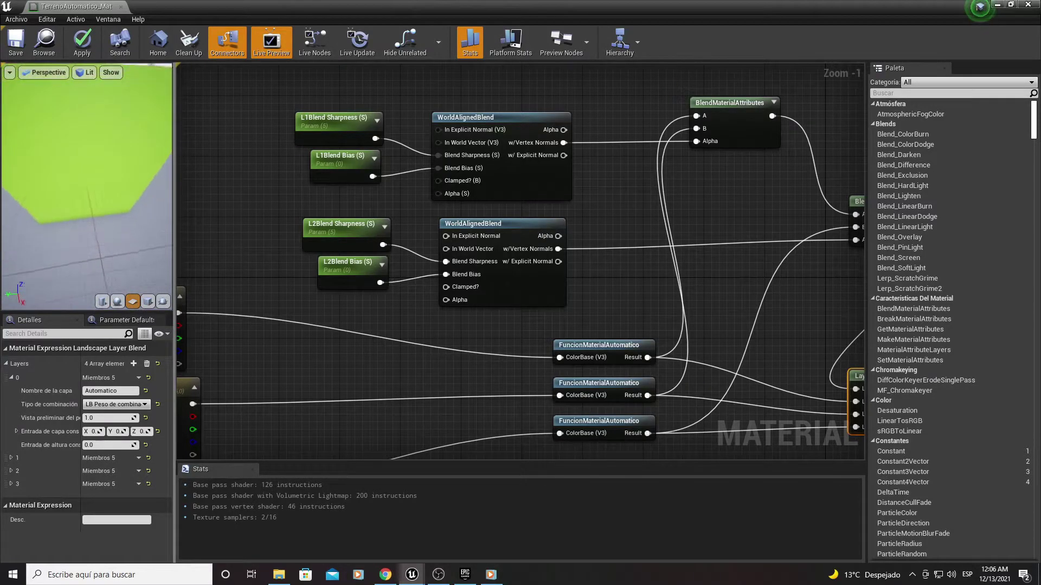
pyautogui.click(148, 302)
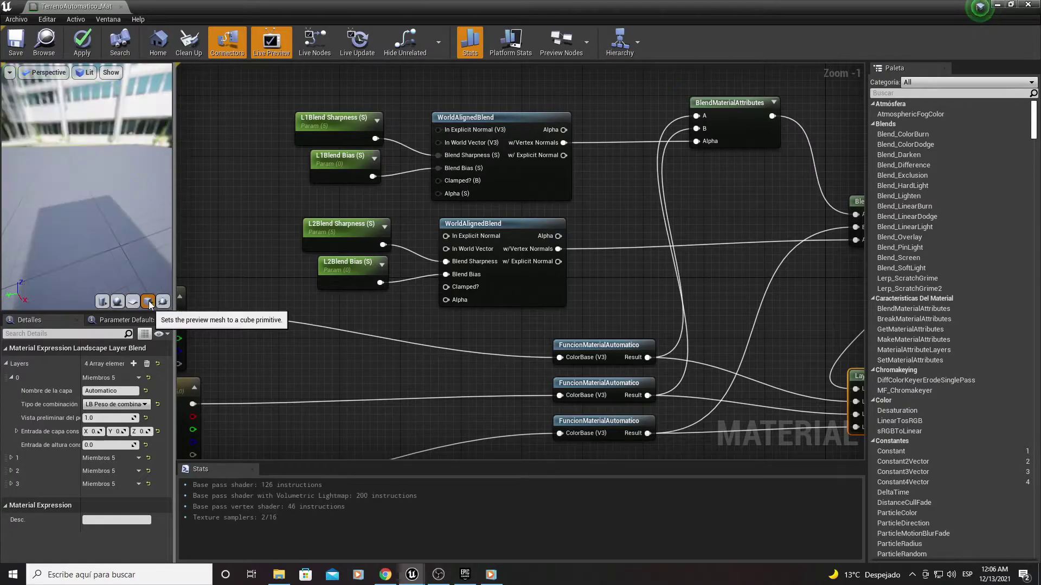
pyautogui.click(117, 301)
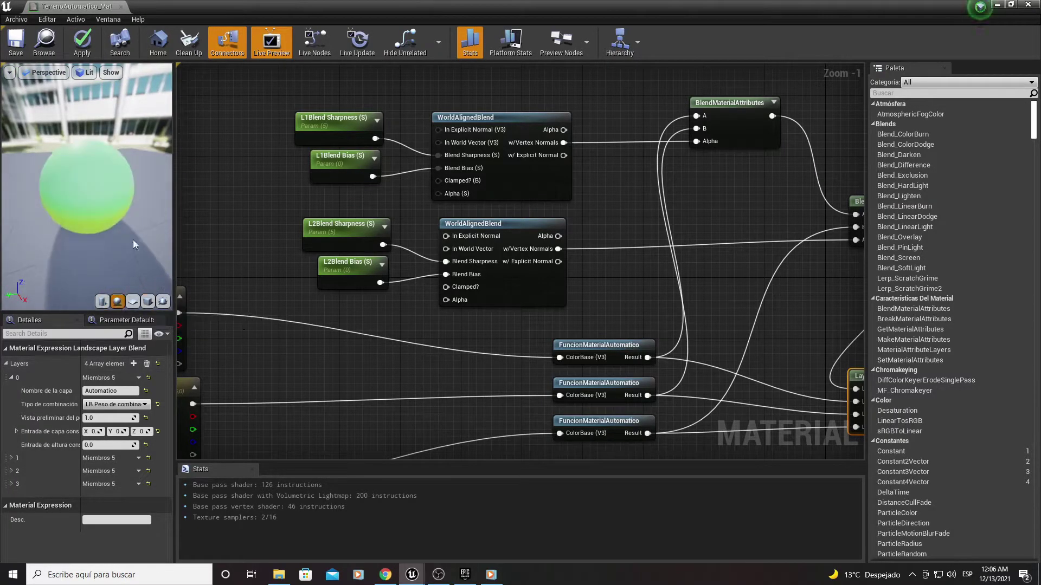
# Step: Save the terrain material and close the material editor
pyautogui.scroll(-3, 405, 255)
pyautogui.moveTo(404, 256); pyautogui.dragTo(656, 254, button='right')
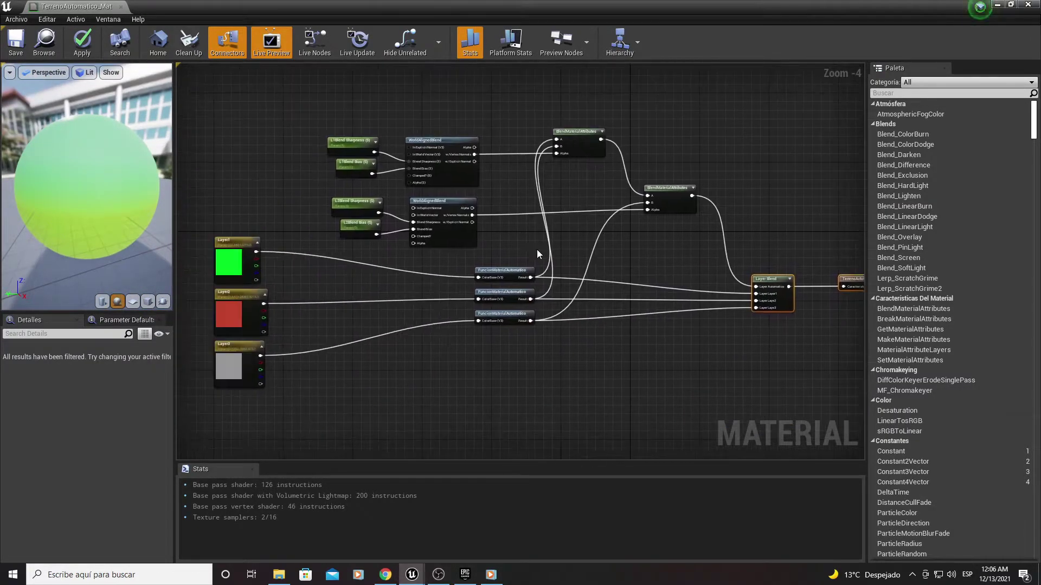
pyautogui.click(675, 207)
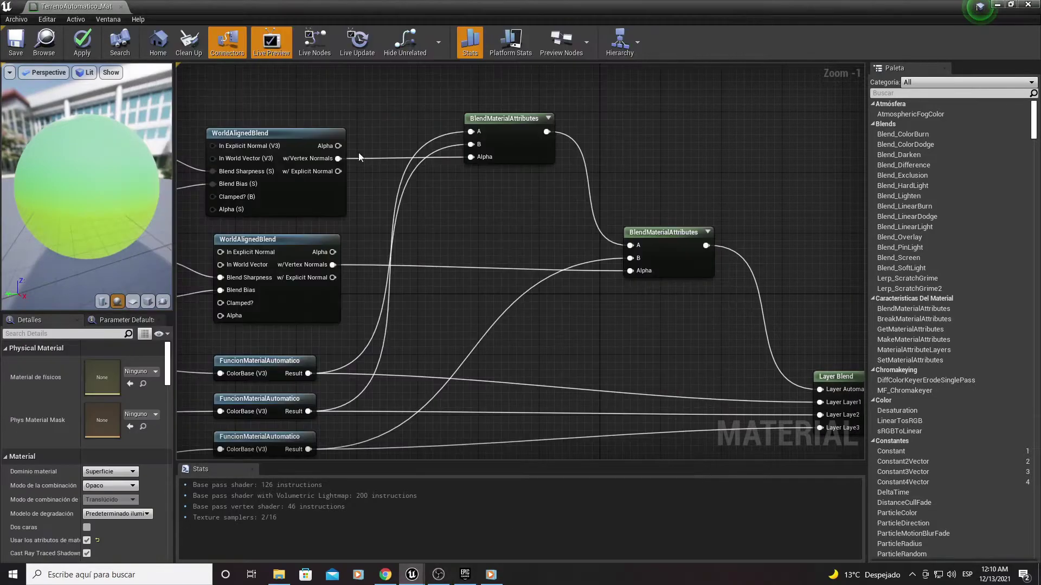
pyautogui.click(15, 41)
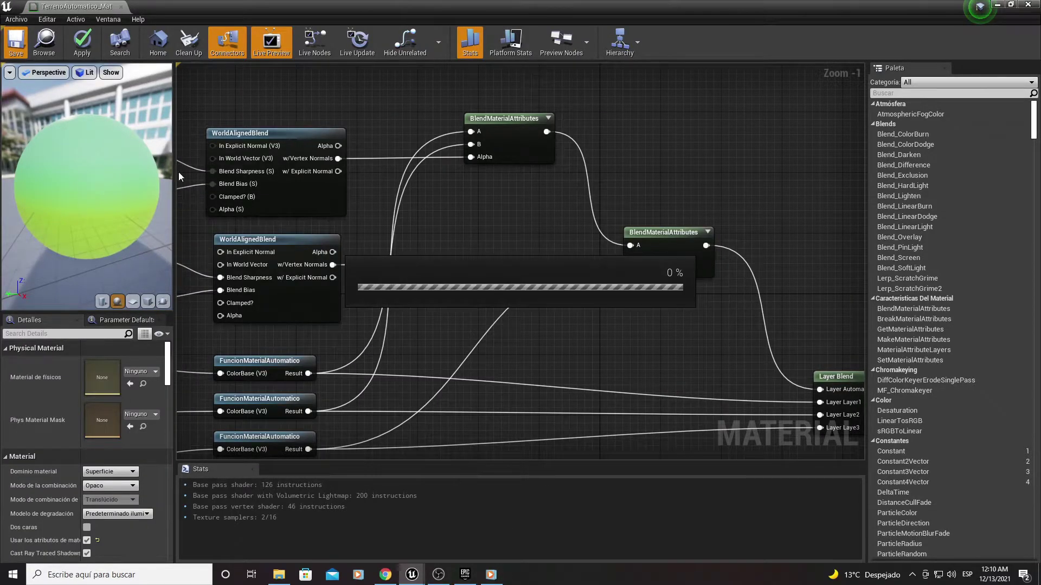
pyautogui.click(997, 5)
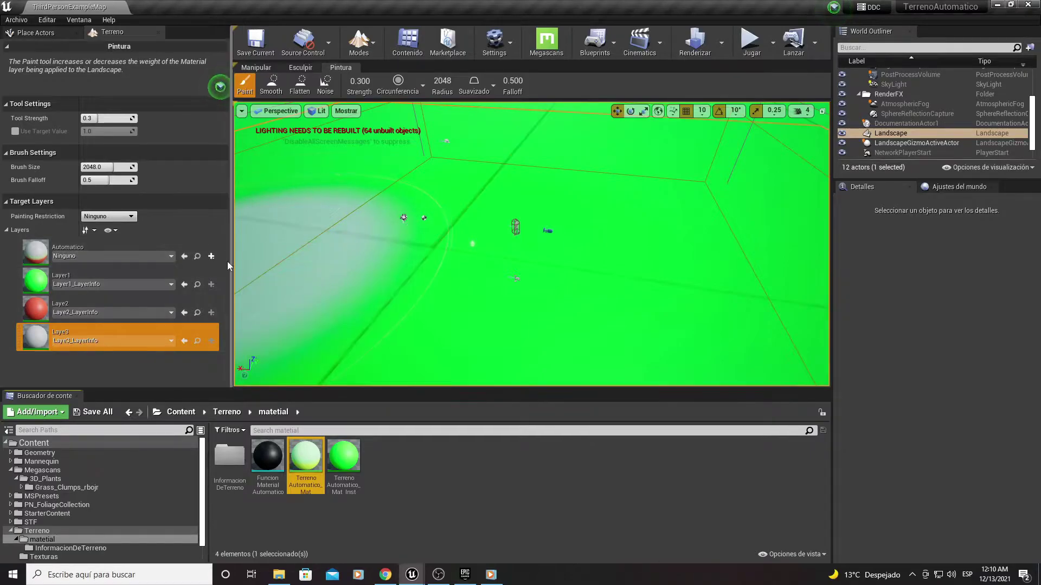
# Step: Create a blended Automatico_LayerInfo in matetial/InformacionDeTerreno and save it with the level
pyautogui.click(209, 259)
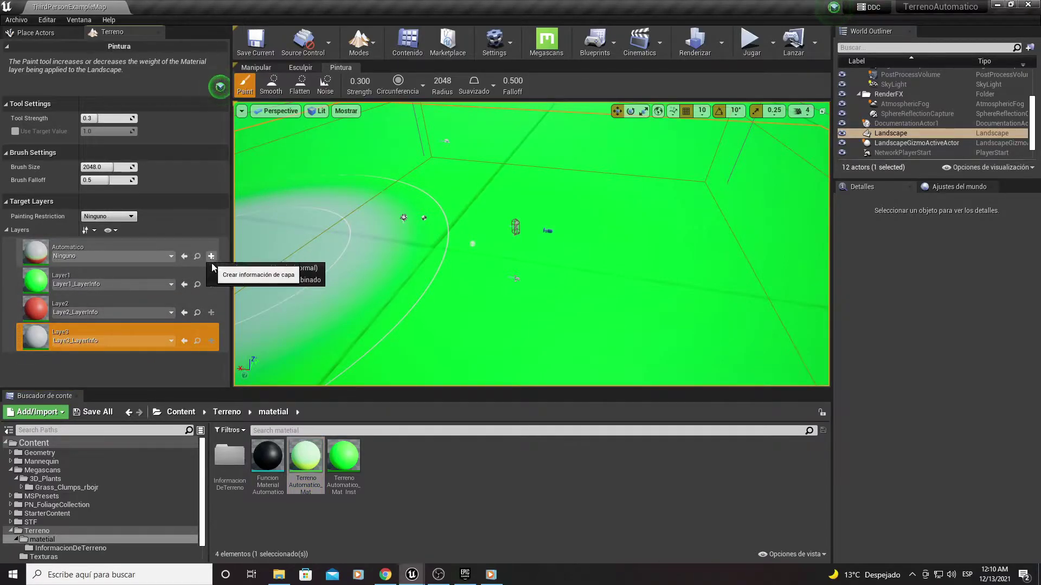
pyautogui.click(239, 269)
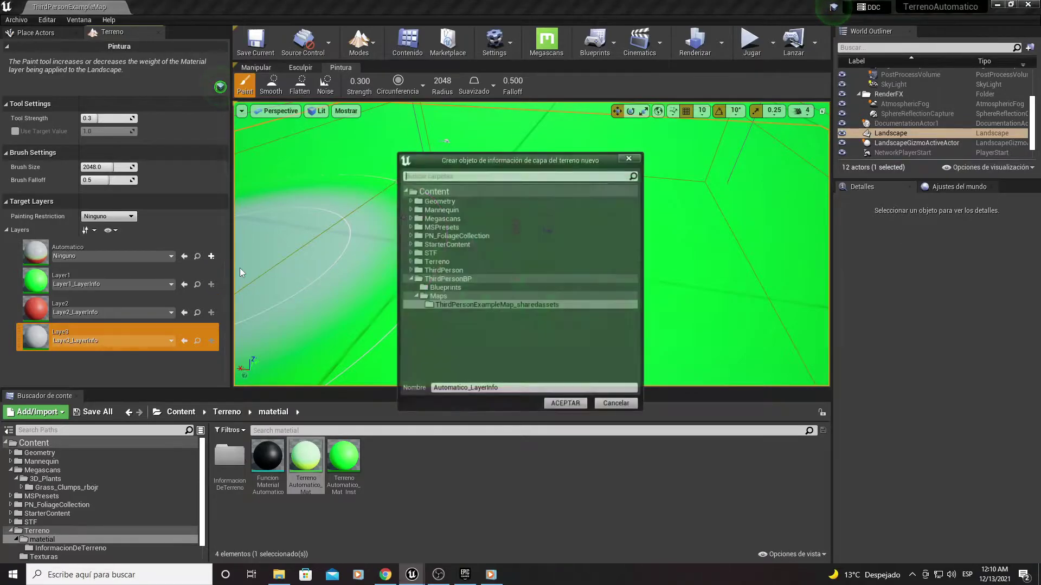
pyautogui.click(410, 262)
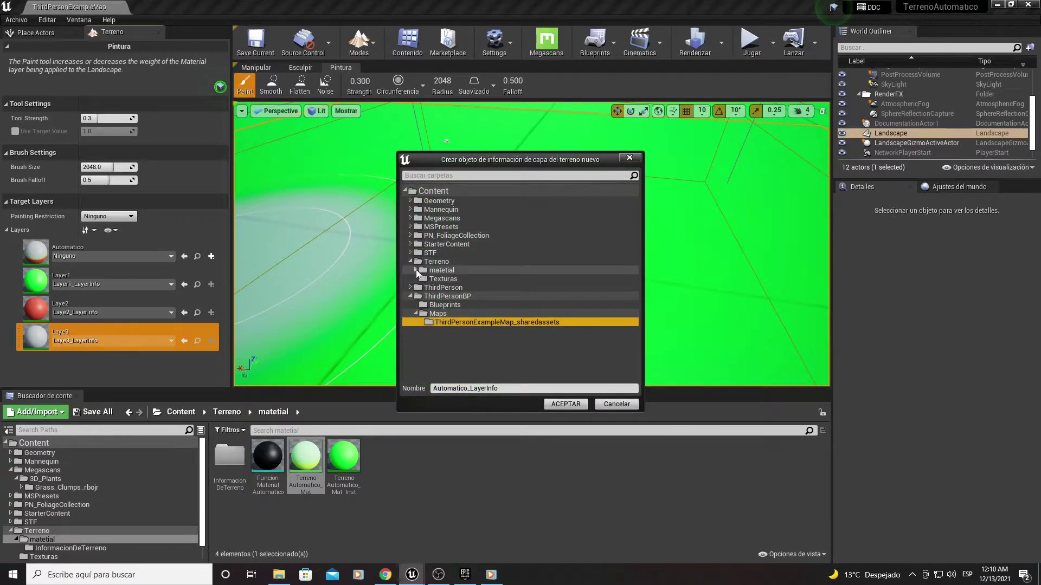
pyautogui.click(416, 269)
pyautogui.click(434, 278)
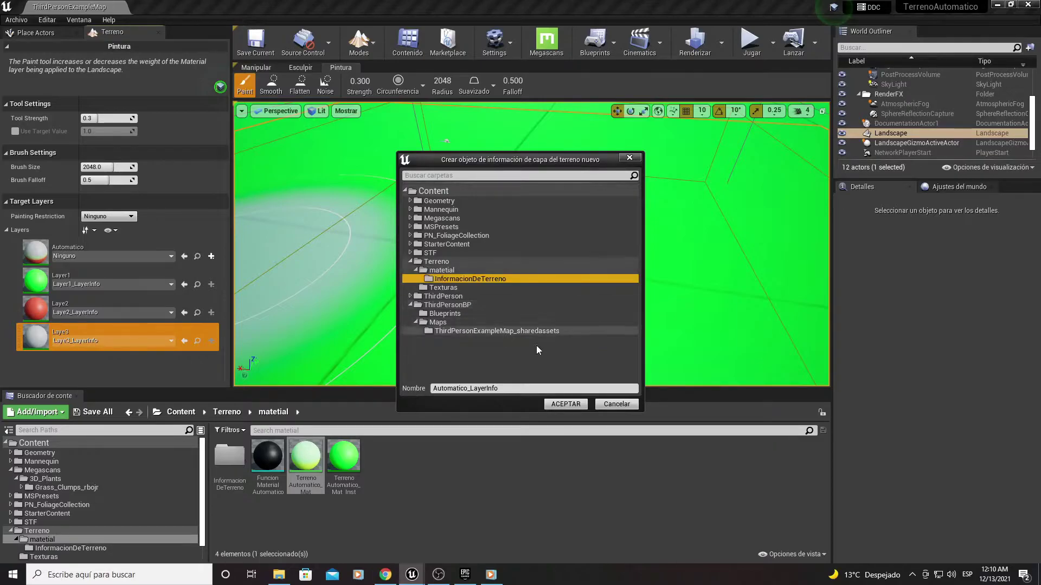
pyautogui.click(565, 404)
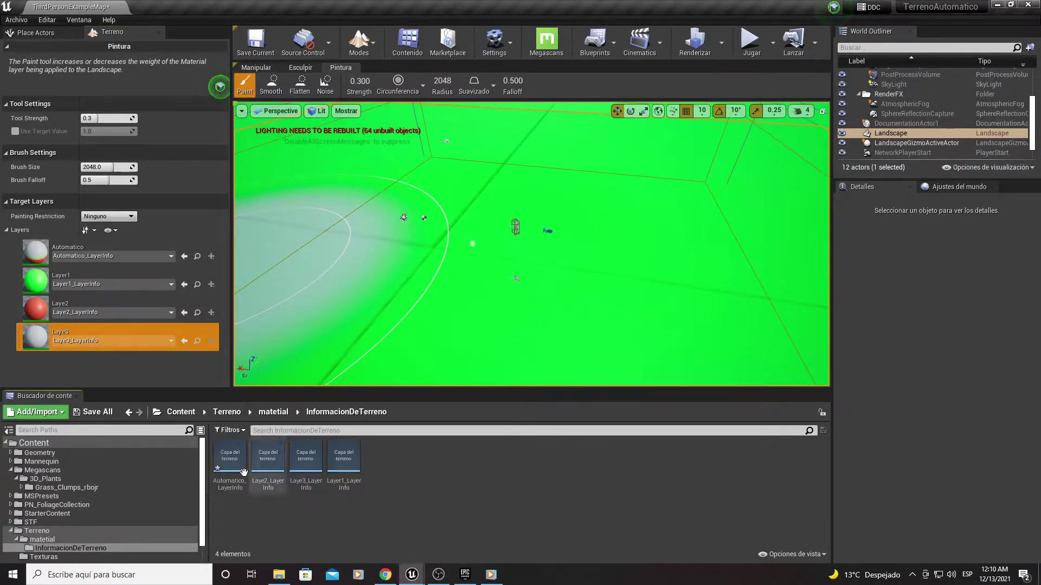
pyautogui.click(94, 412)
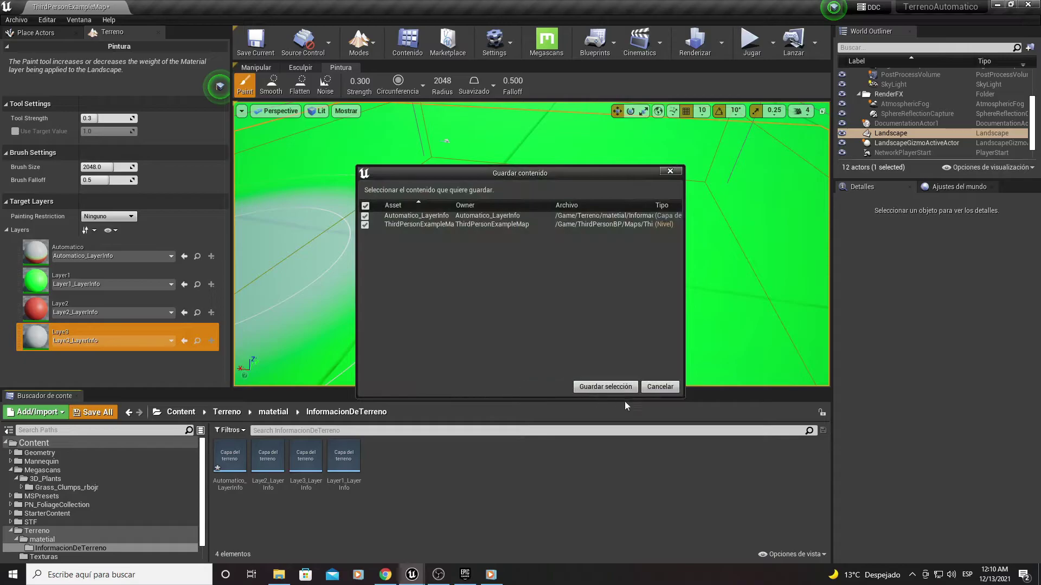
pyautogui.click(610, 387)
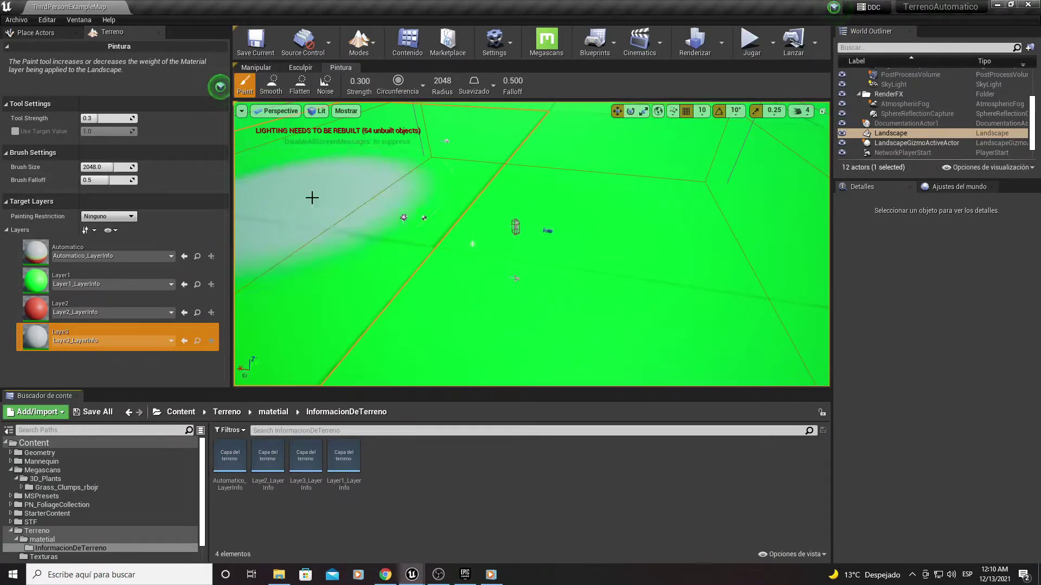
# Step: Open the terrain material instance and enable the L1/L2Blend Bias and Sharpness overrides
pyautogui.click(274, 412)
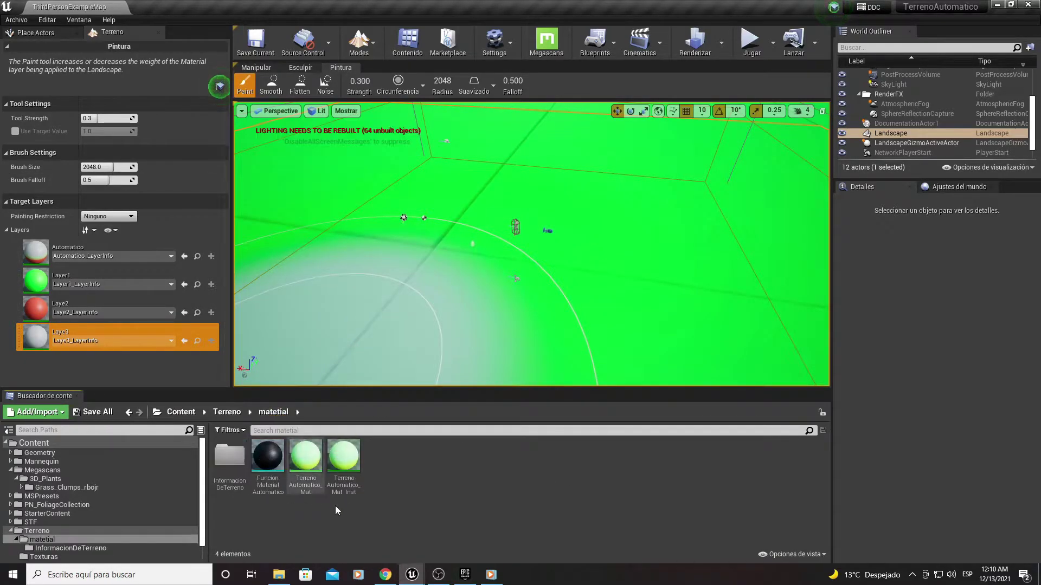
pyautogui.doubleClick(348, 463)
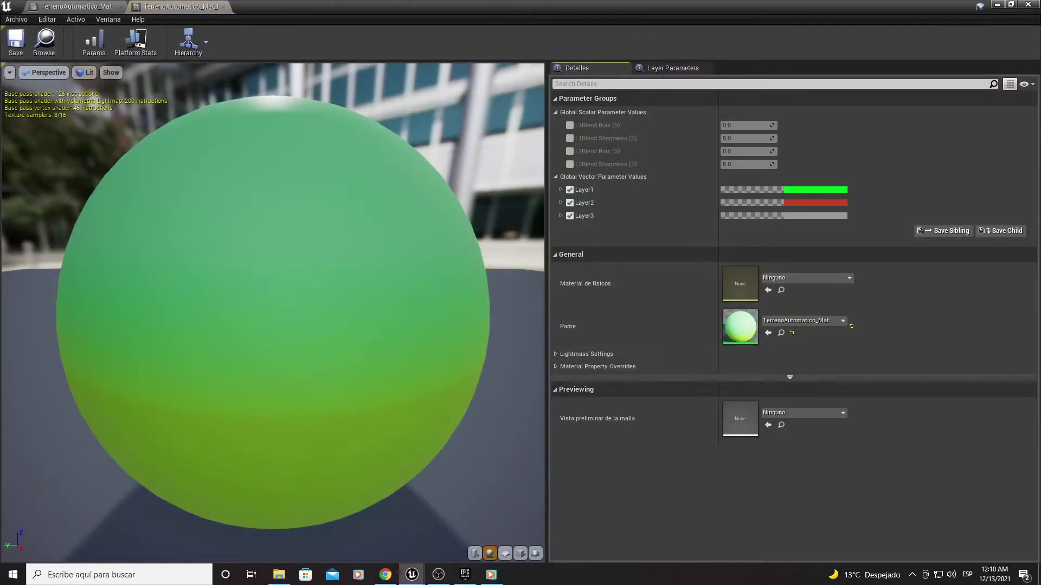
pyautogui.click(1003, 6)
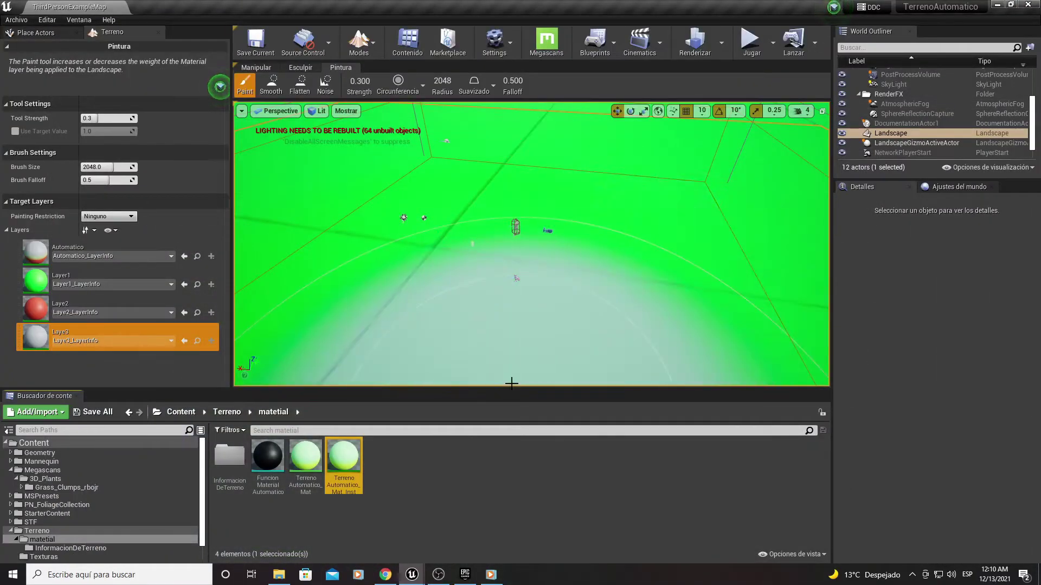
pyautogui.click(414, 572)
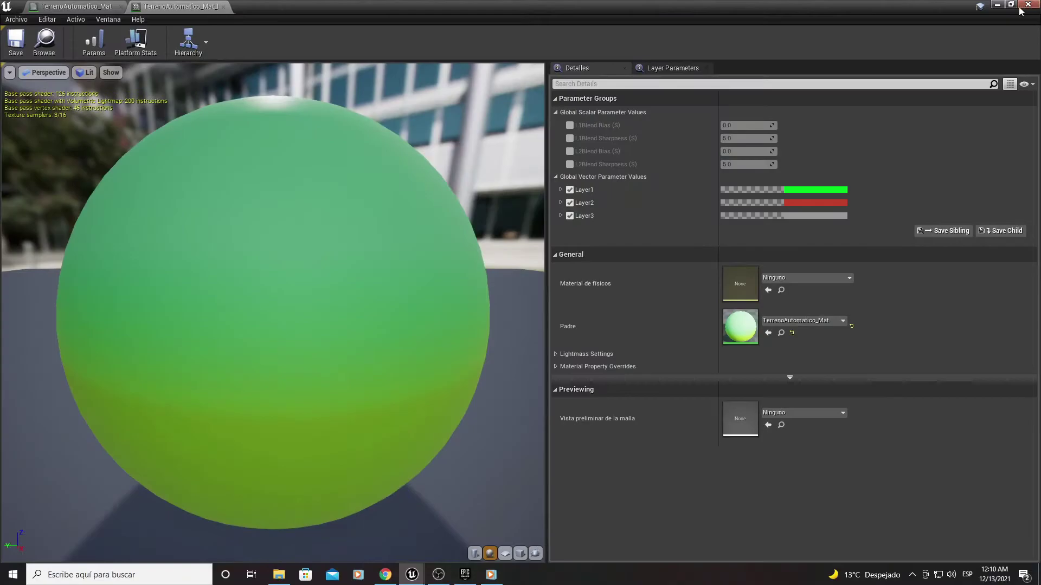
pyautogui.click(1011, 6)
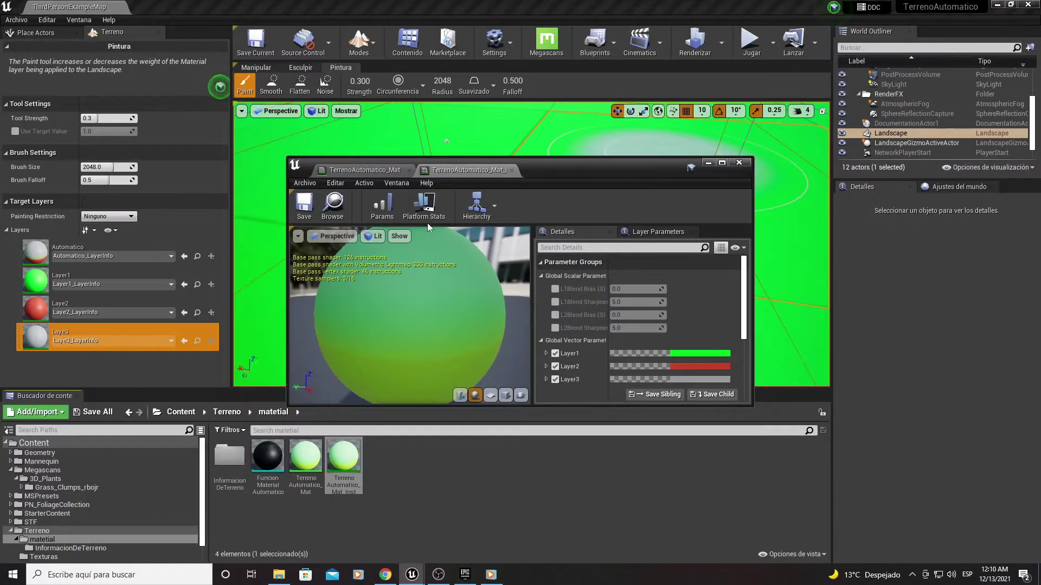
pyautogui.moveTo(595, 175); pyautogui.dragTo(620, 272)
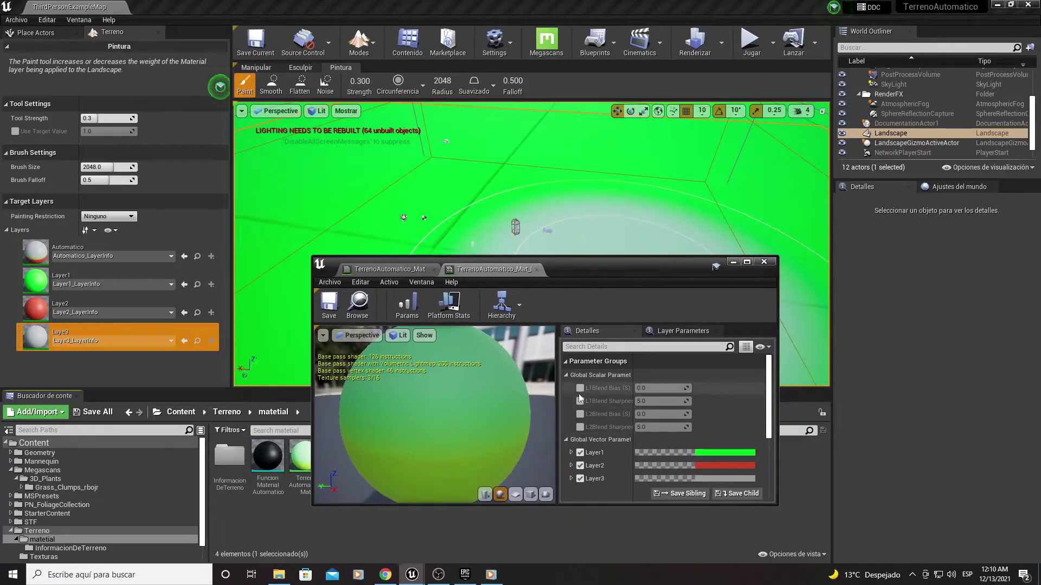
pyautogui.click(580, 388)
pyautogui.click(580, 402)
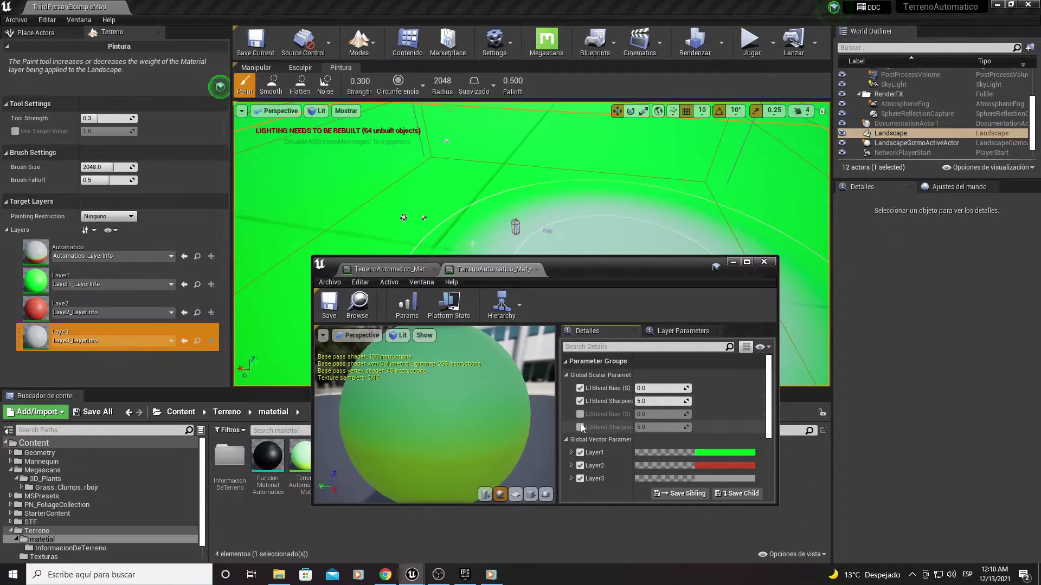
pyautogui.click(580, 415)
pyautogui.click(581, 427)
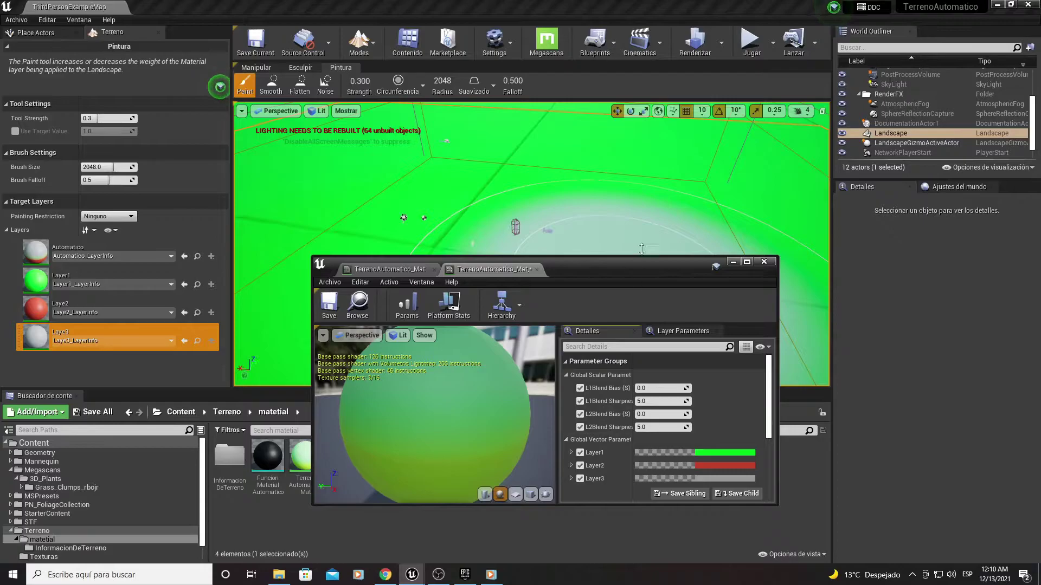
# Step: Test-paint the Automatico layer across the landscape, then undo the stroke
pyautogui.moveTo(652, 272); pyautogui.dragTo(578, 351)
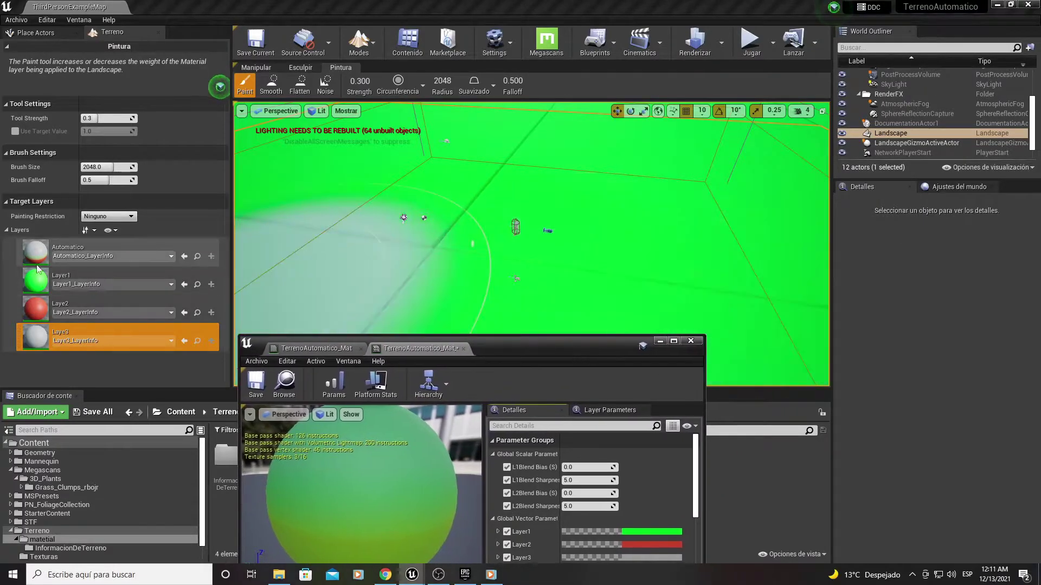
pyautogui.click(37, 255)
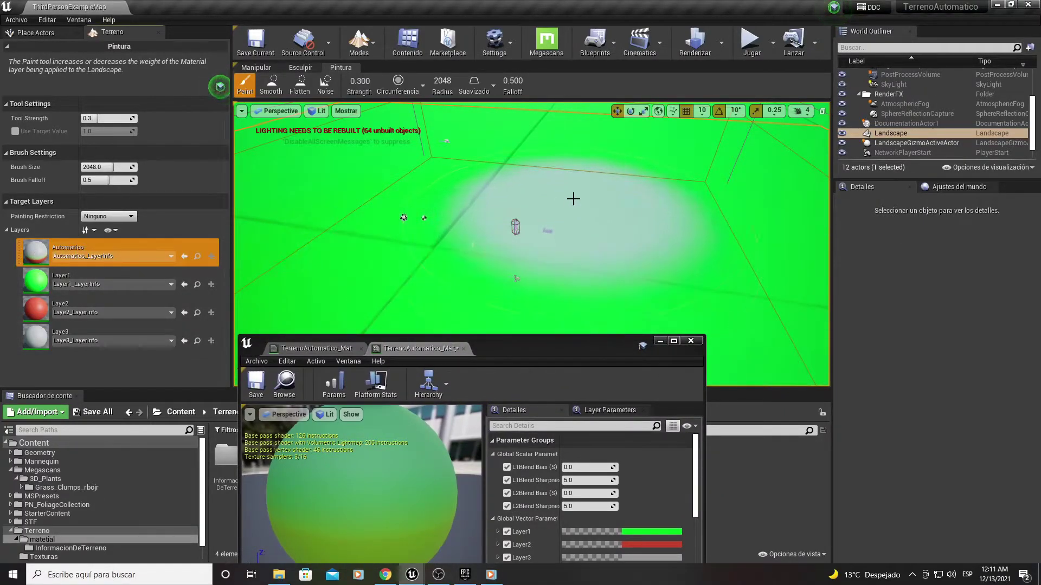
pyautogui.click(525, 188)
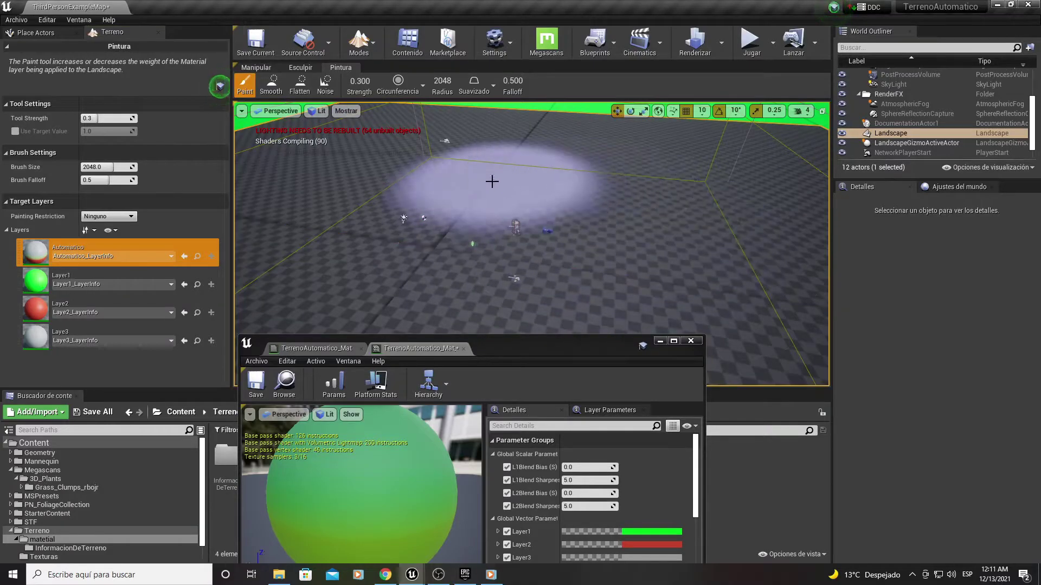
pyautogui.moveTo(541, 196)
pyautogui.mouseDown()
pyautogui.moveTo(499, 191)
pyautogui.moveTo(612, 245)
pyautogui.moveTo(611, 267)
pyautogui.mouseUp()
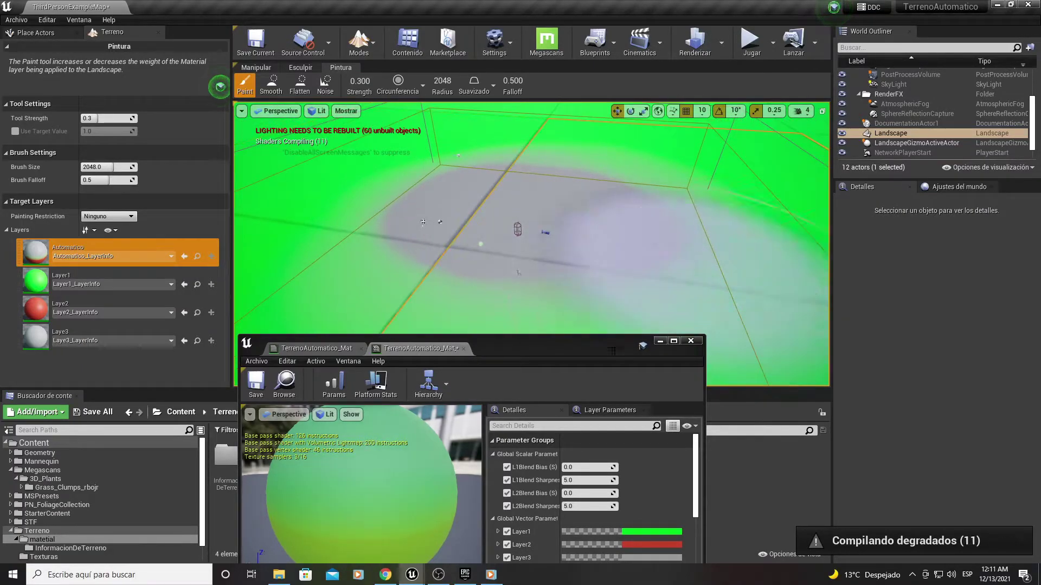
pyautogui.moveTo(611, 349); pyautogui.dragTo(561, 332)
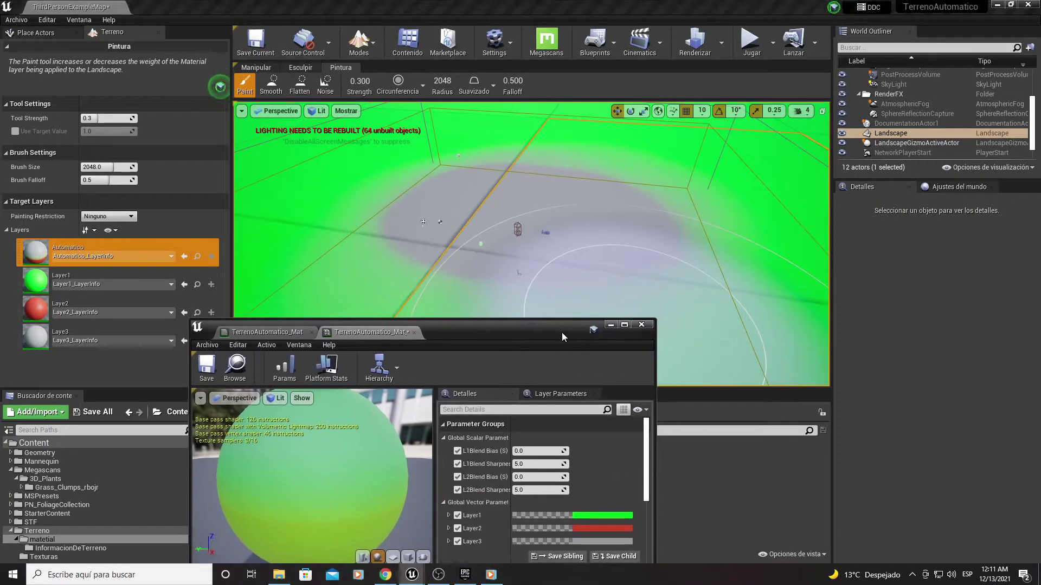
pyautogui.moveTo(491, 179); pyautogui.dragTo(330, 155)
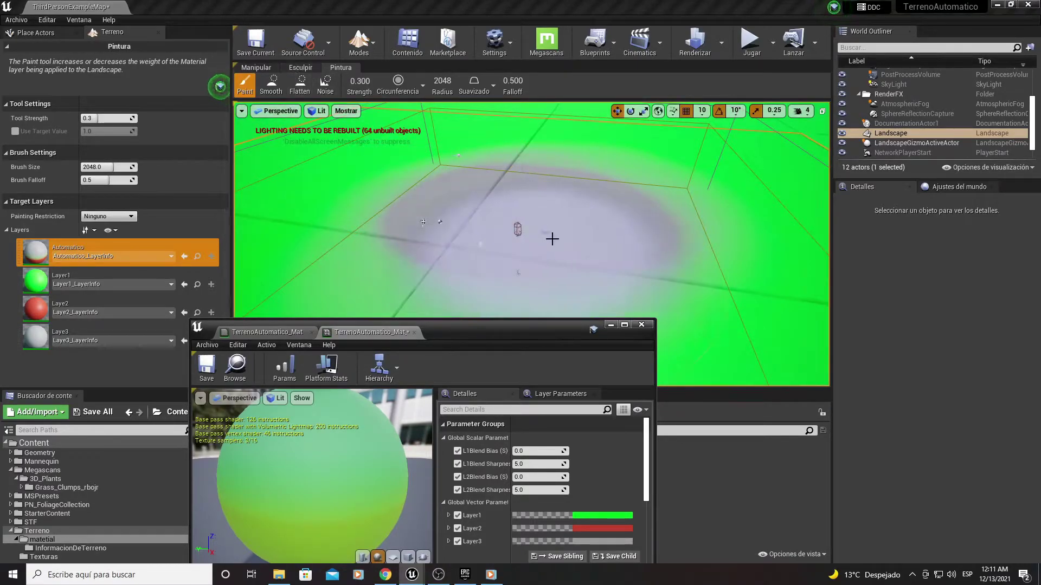
pyautogui.hotkey('ctrl', 'z')
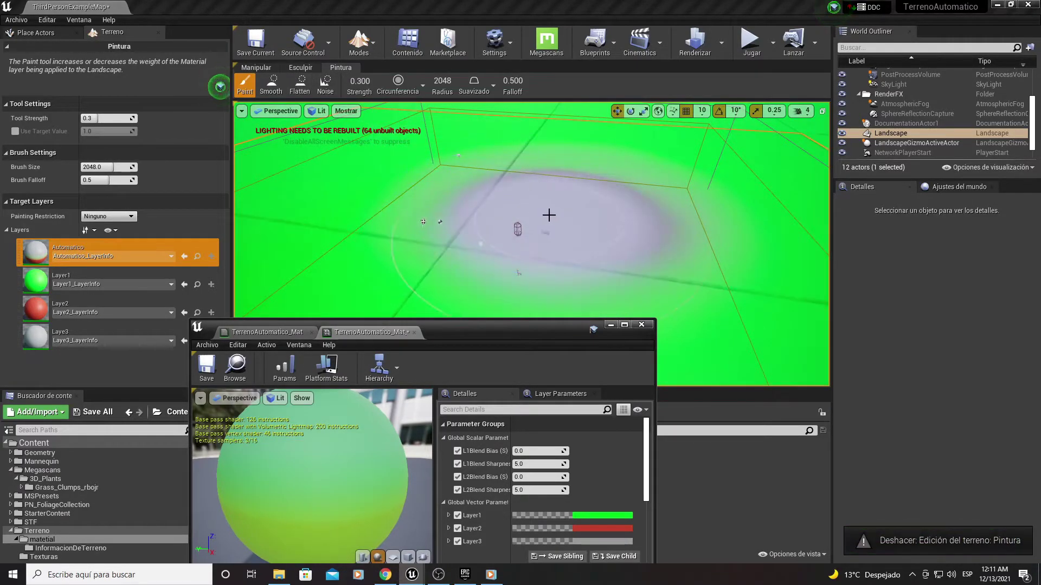
# Step: Smooth the landscape and raise a large mound in its centre with the Sculpt tool
pyautogui.click(301, 69)
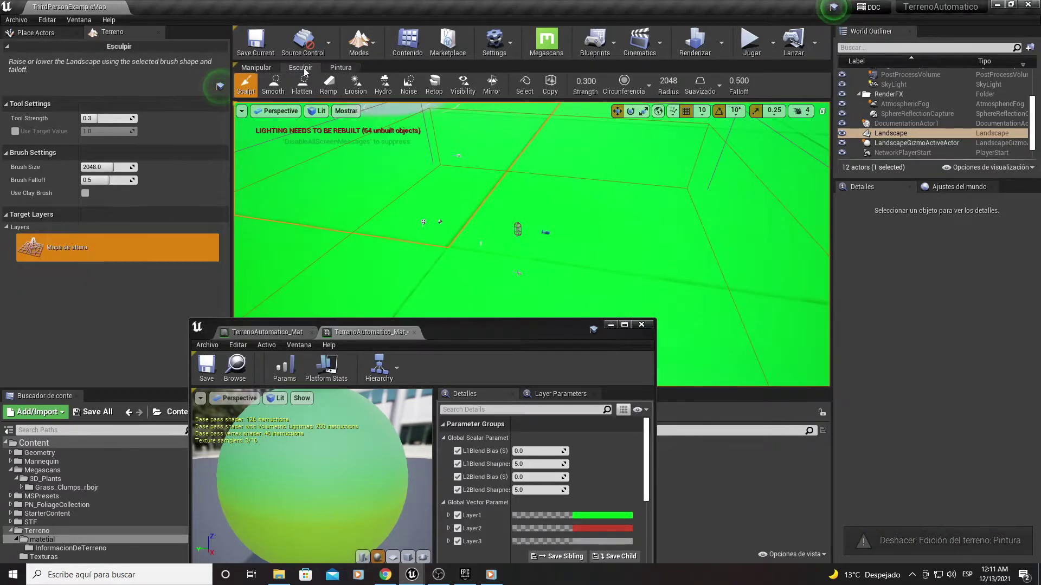
pyautogui.click(274, 85)
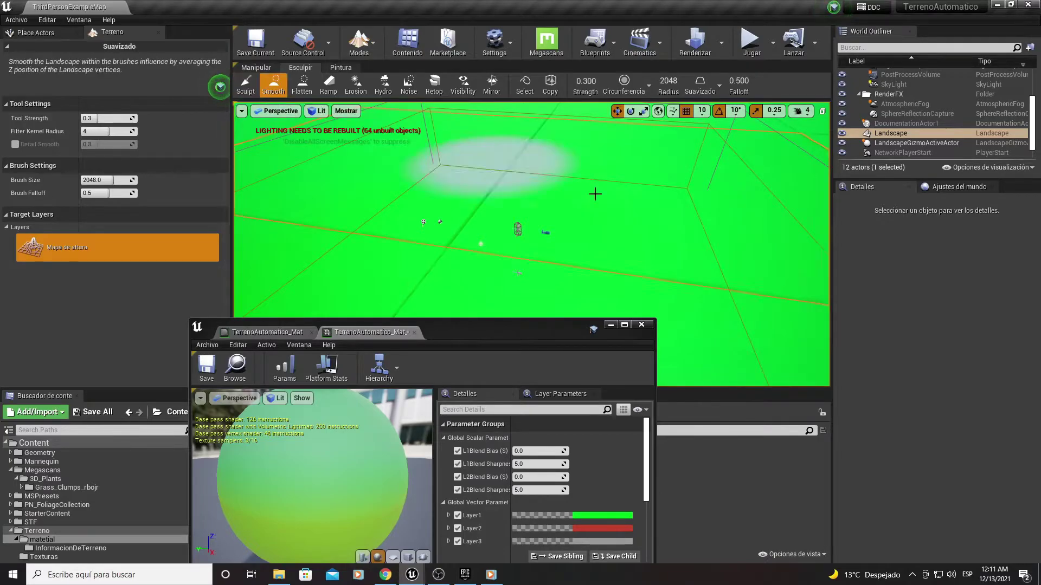
pyautogui.moveTo(547, 200); pyautogui.dragTo(324, 98)
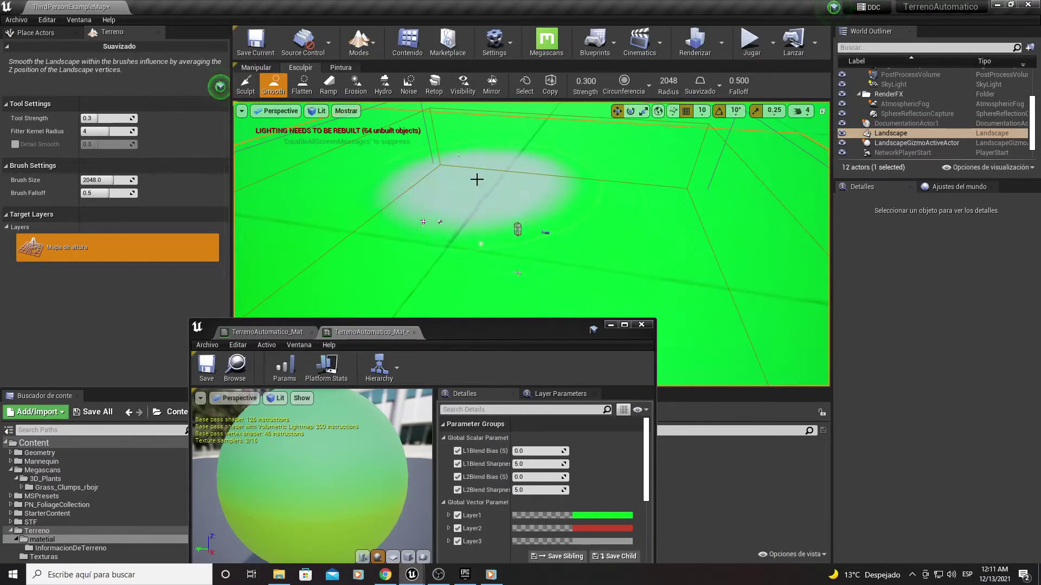
pyautogui.click(255, 90)
pyautogui.moveTo(516, 179); pyautogui.dragTo(523, 168)
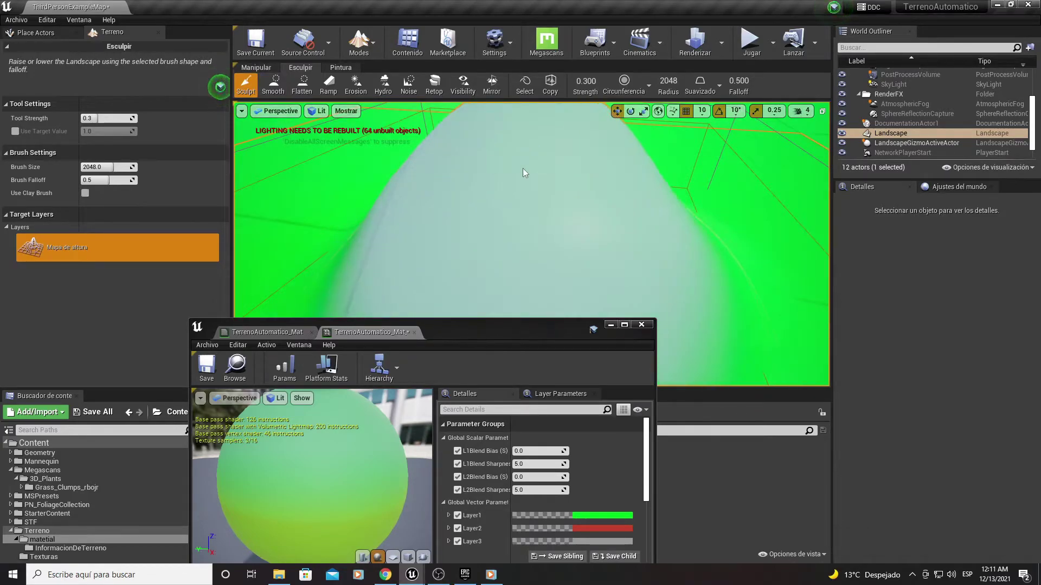
pyautogui.moveTo(522, 168)
pyautogui.mouseDown(button='right')
pyautogui.moveTo(504, 179)
pyautogui.moveTo(558, 179)
pyautogui.mouseUp(button='right')
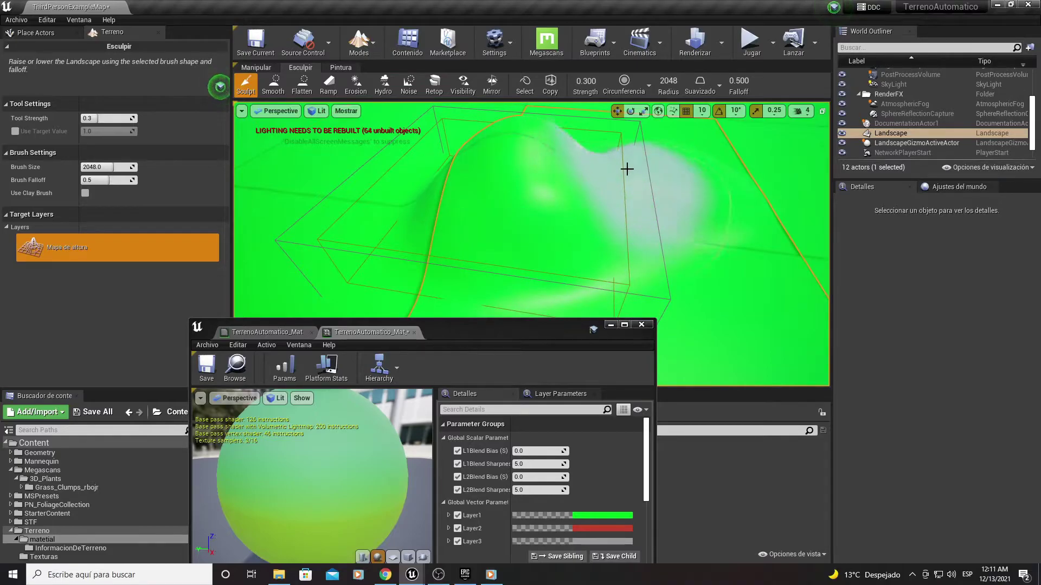
pyautogui.moveTo(626, 169); pyautogui.dragTo(527, 248, button='right')
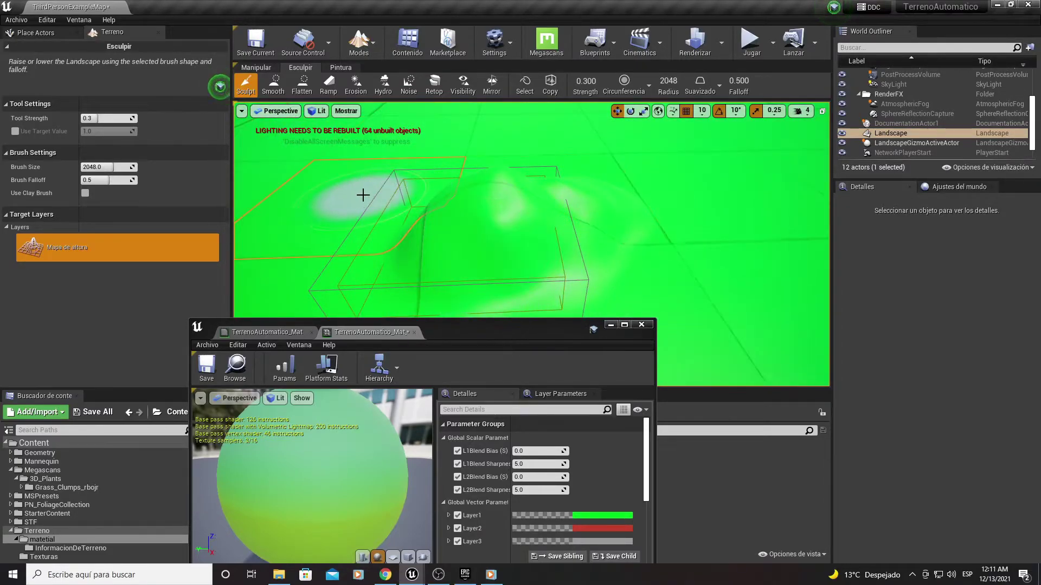
pyautogui.moveTo(363, 194); pyautogui.dragTo(437, 210, button='right')
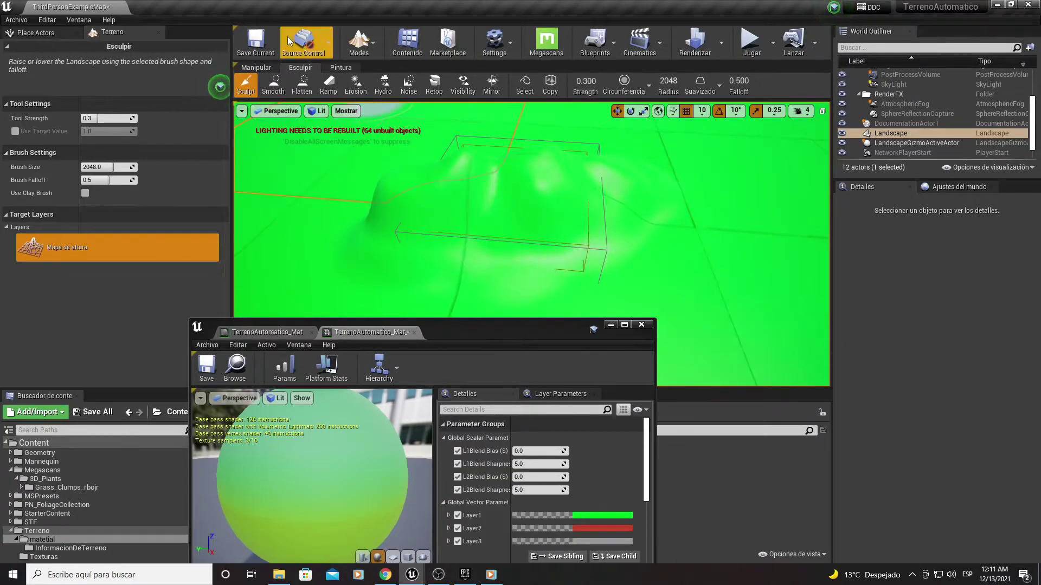
pyautogui.click(340, 67)
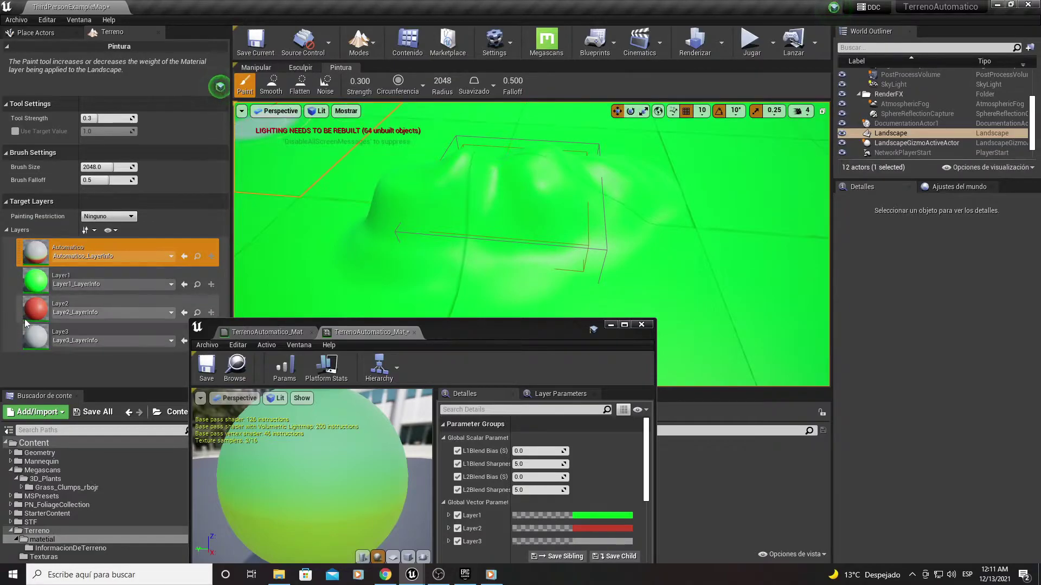
# Step: Paint the Automatico layer over the sculpted mound so its slopes turn grey
pyautogui.moveTo(534, 213)
pyautogui.mouseDown()
pyautogui.moveTo(383, 211)
pyautogui.moveTo(523, 211)
pyautogui.mouseUp()
pyautogui.moveTo(522, 212); pyautogui.dragTo(548, 212, button='right')
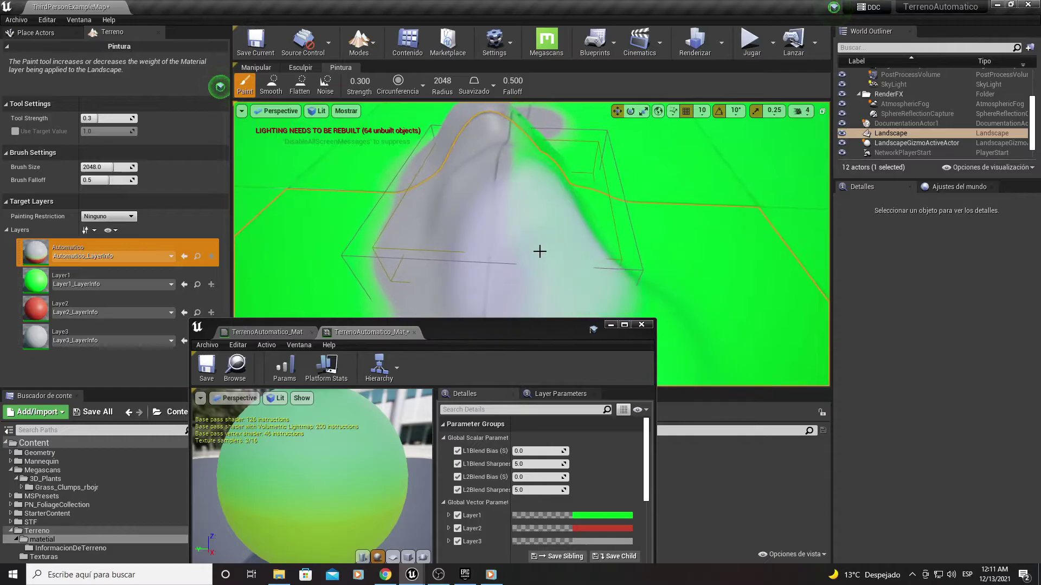
pyautogui.moveTo(490, 158); pyautogui.dragTo(491, 158, button='right')
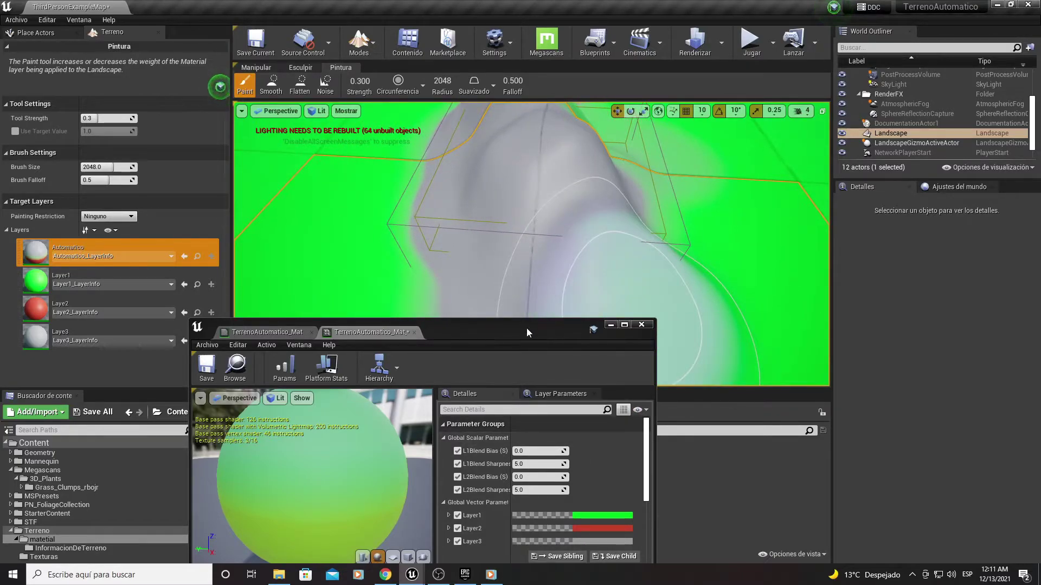
pyautogui.moveTo(526, 327); pyautogui.dragTo(433, 255)
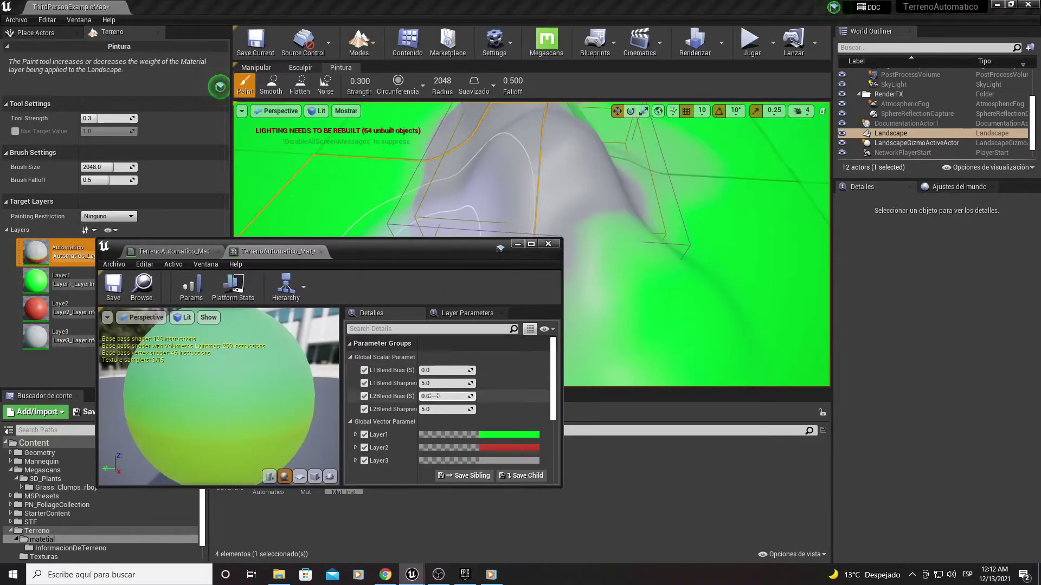
# Step: Enlarge the material instance editor and enter -95 as the L1Blend Bias value
pyautogui.moveTo(561, 355); pyautogui.dragTo(733, 356)
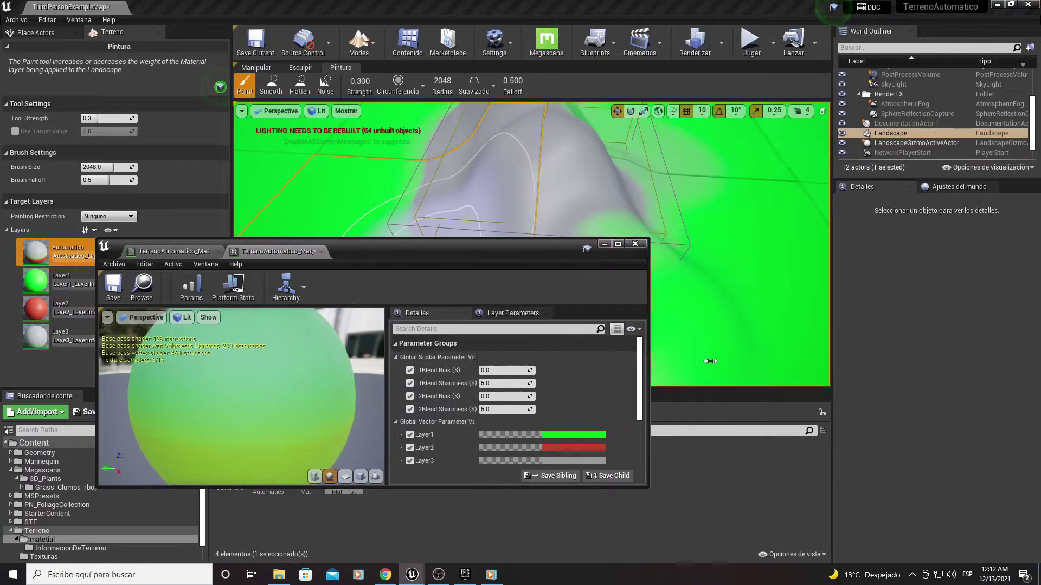
pyautogui.moveTo(431, 370); pyautogui.dragTo(352, 370)
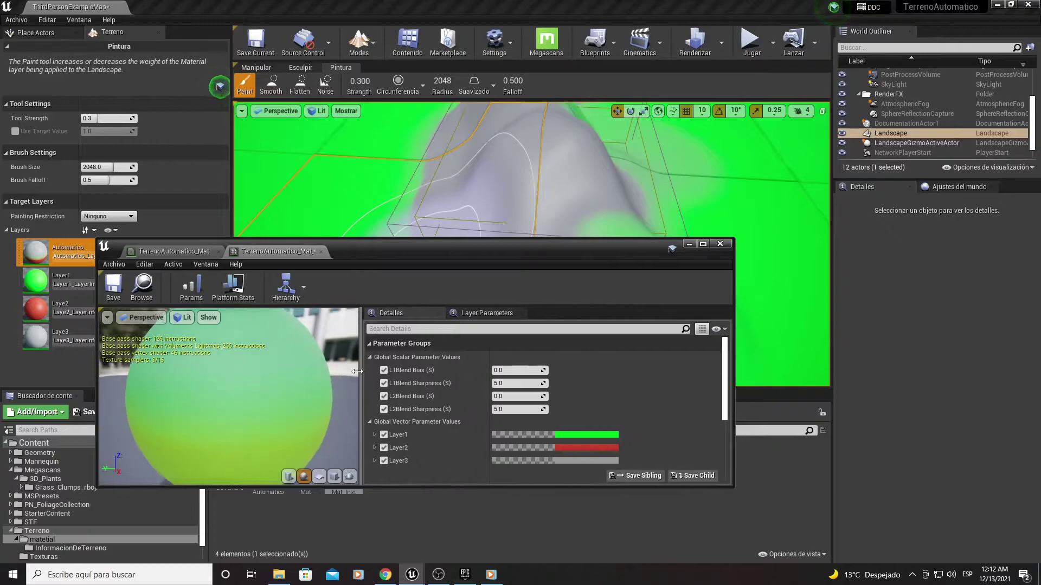
pyautogui.moveTo(582, 255); pyautogui.dragTo(447, 312)
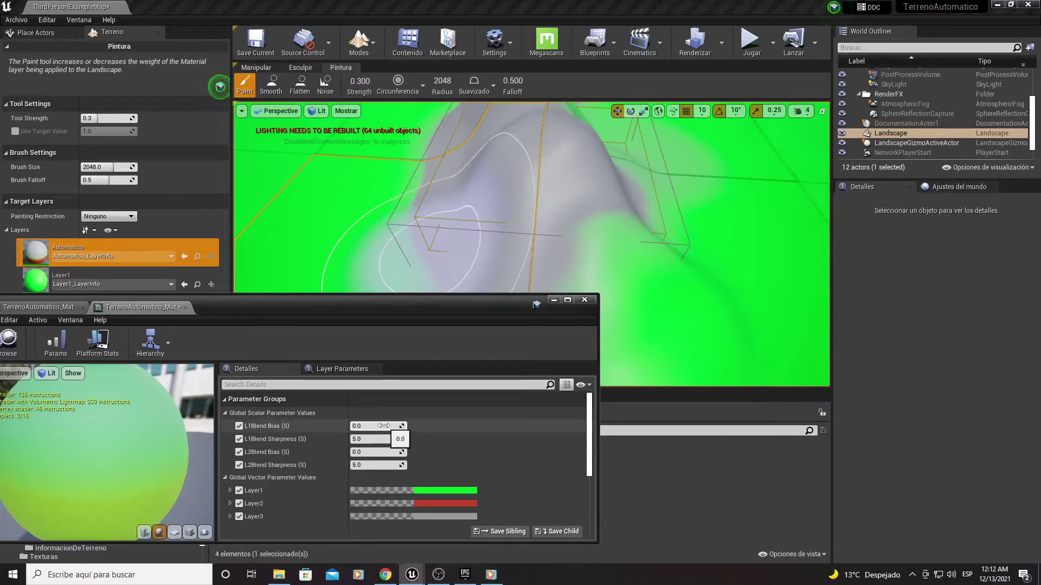
pyautogui.write('95')
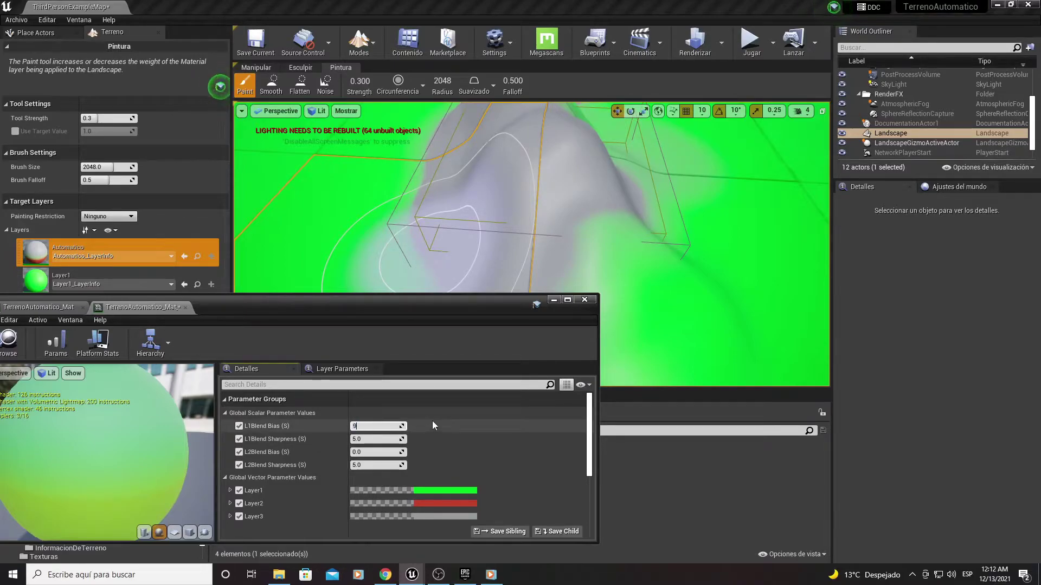
pyautogui.press('Return')
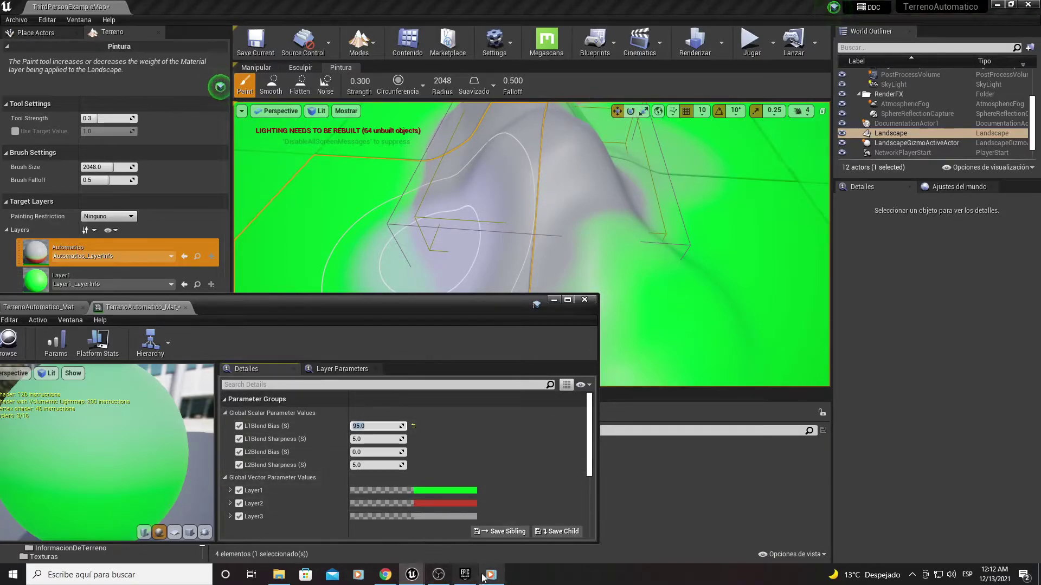
pyautogui.press('Tab')
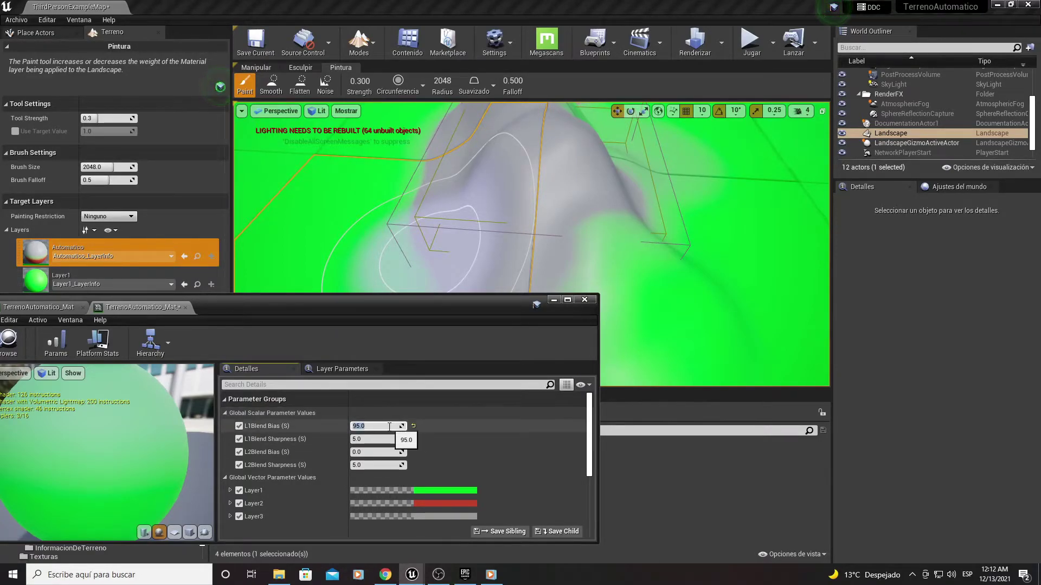
pyautogui.write('5')
pyautogui.press('Return')
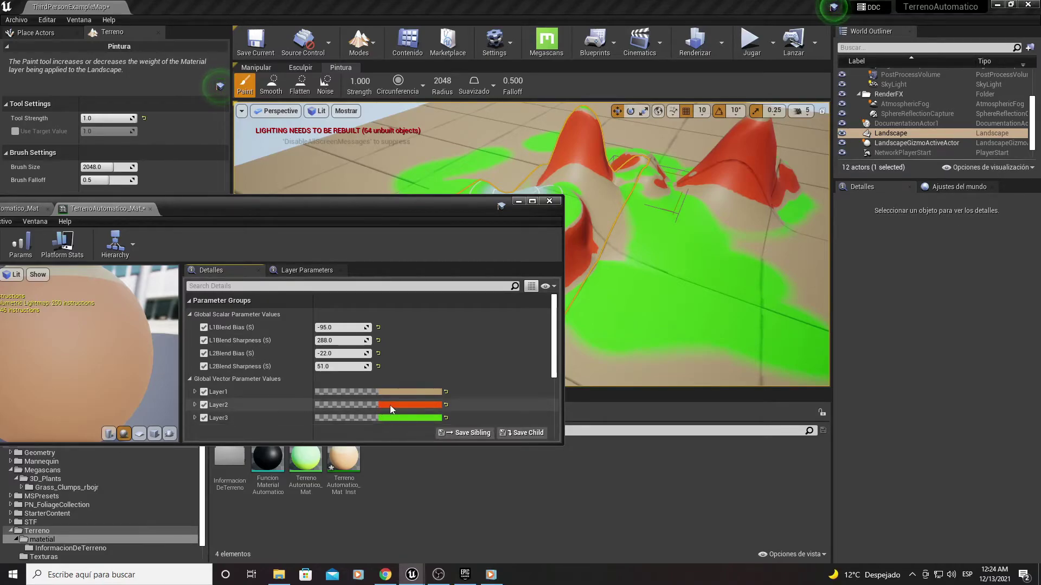
# Step: Make Layer2 a darker red and Layer1 a tan beige (sRGB B6AB74)
pyautogui.click(426, 404)
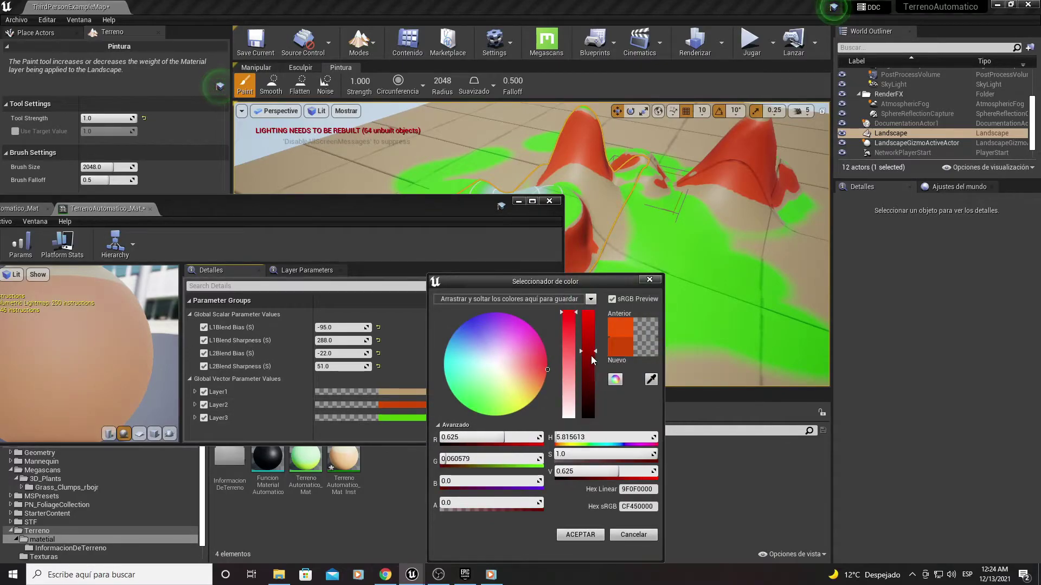
pyautogui.click(591, 382)
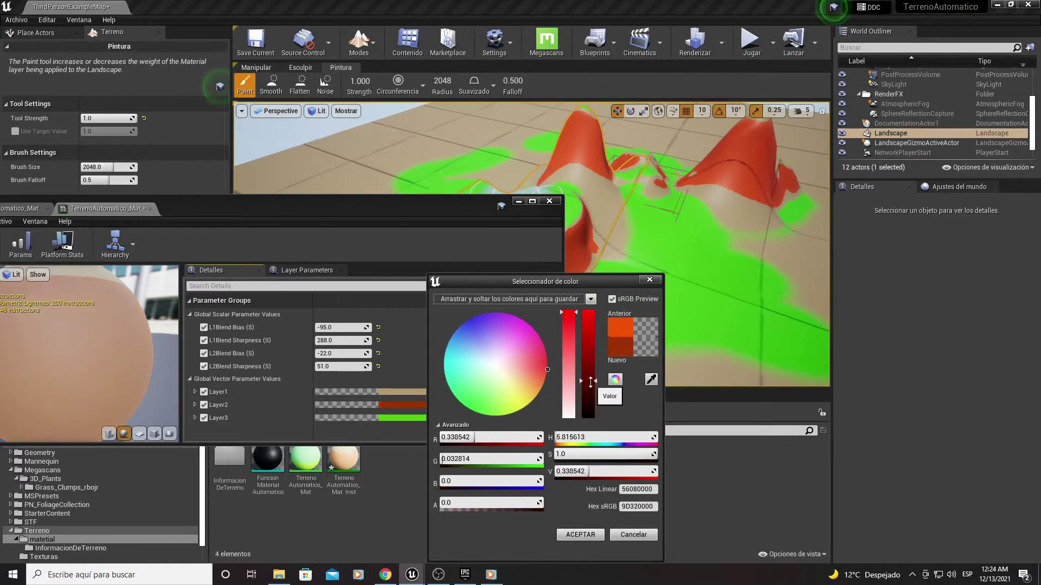
pyautogui.click(578, 535)
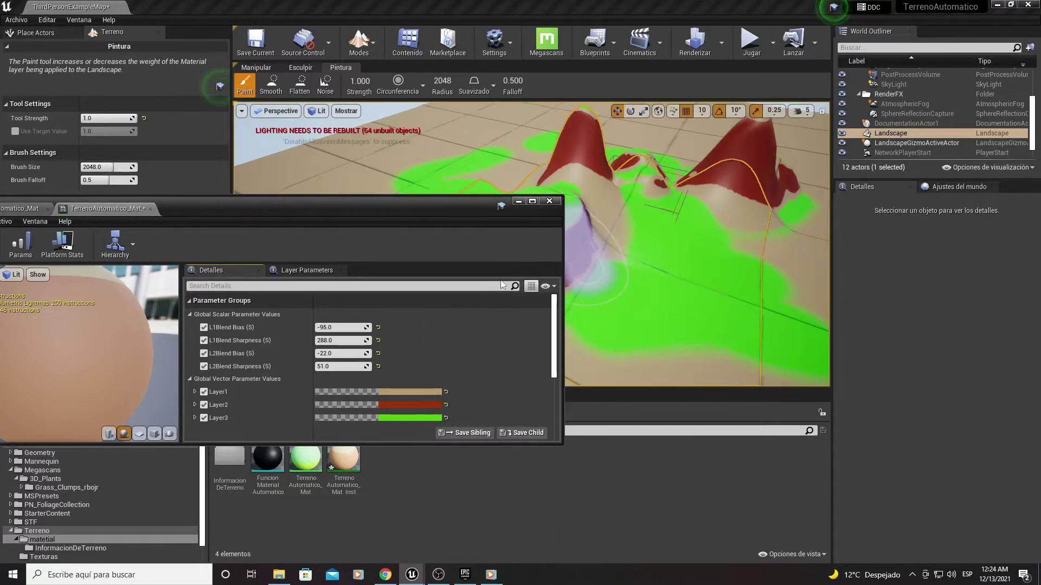
pyautogui.click(390, 392)
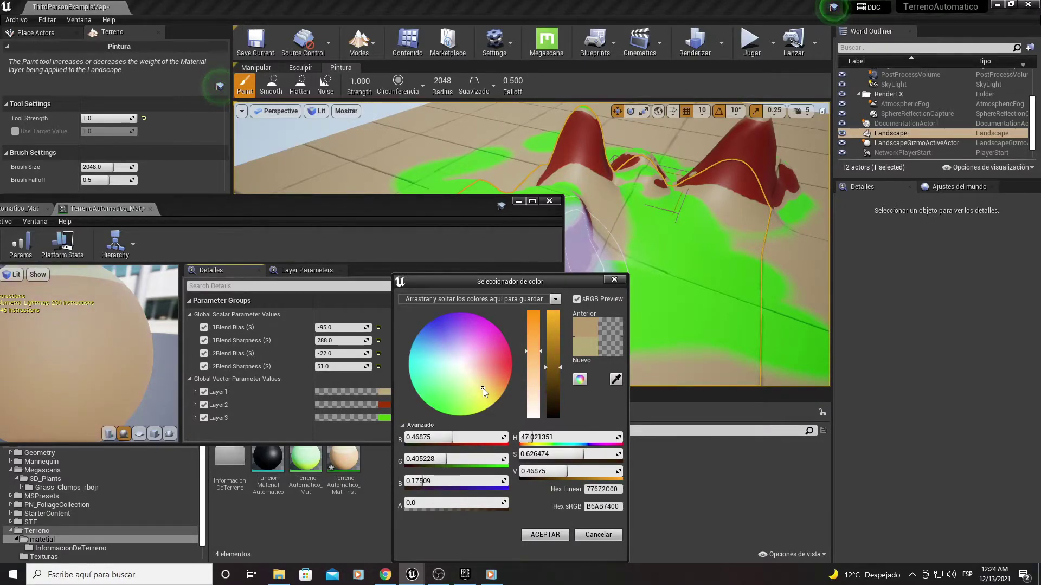
pyautogui.click(552, 535)
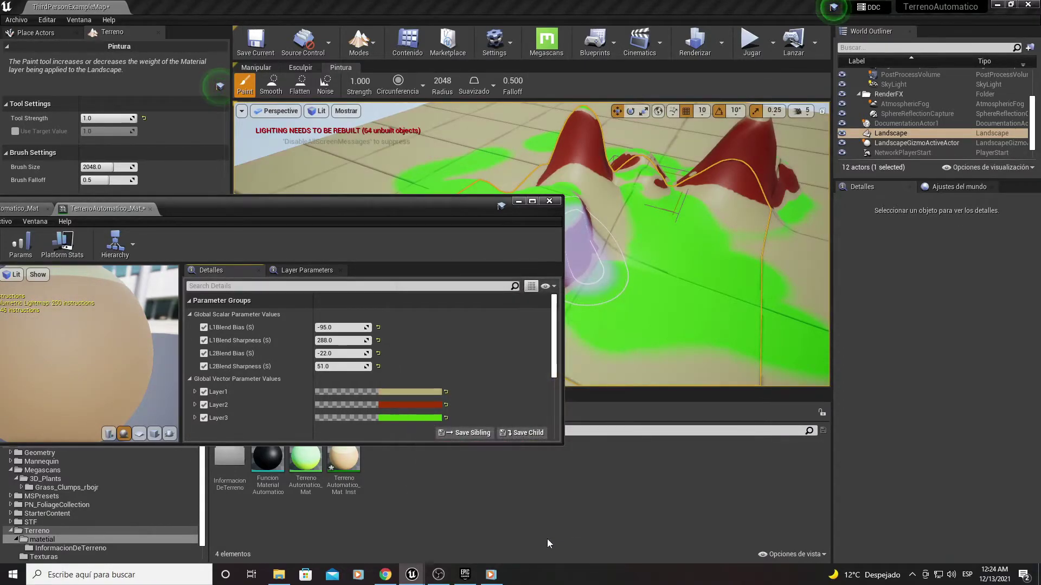
pyautogui.click(519, 202)
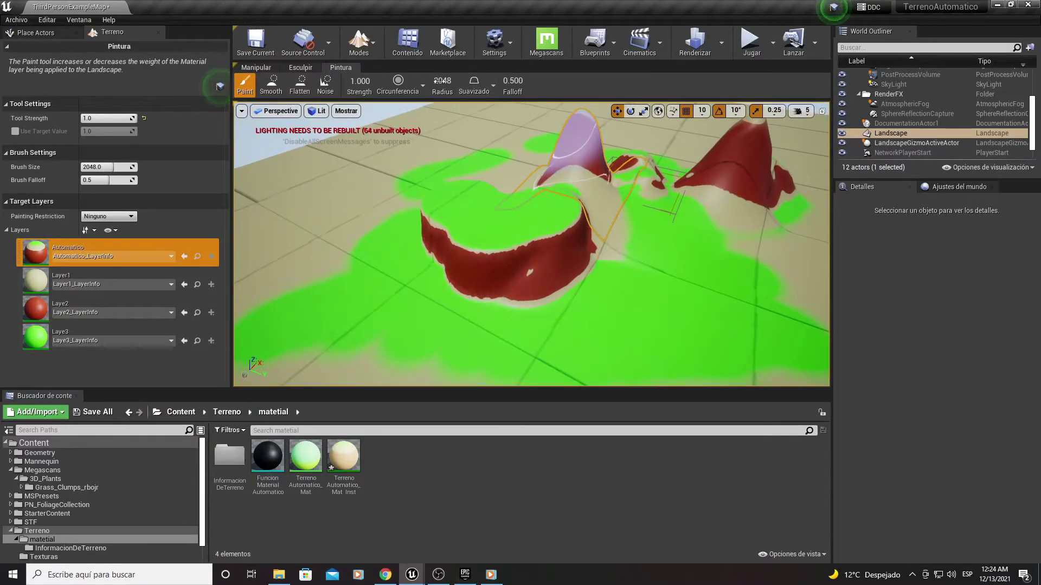
# Step: Paint the Automatico layer across the entire landscape at brush size 8192, then pick Flatten
pyautogui.moveTo(439, 81); pyautogui.dragTo(477, 81)
pyautogui.click(596, 225)
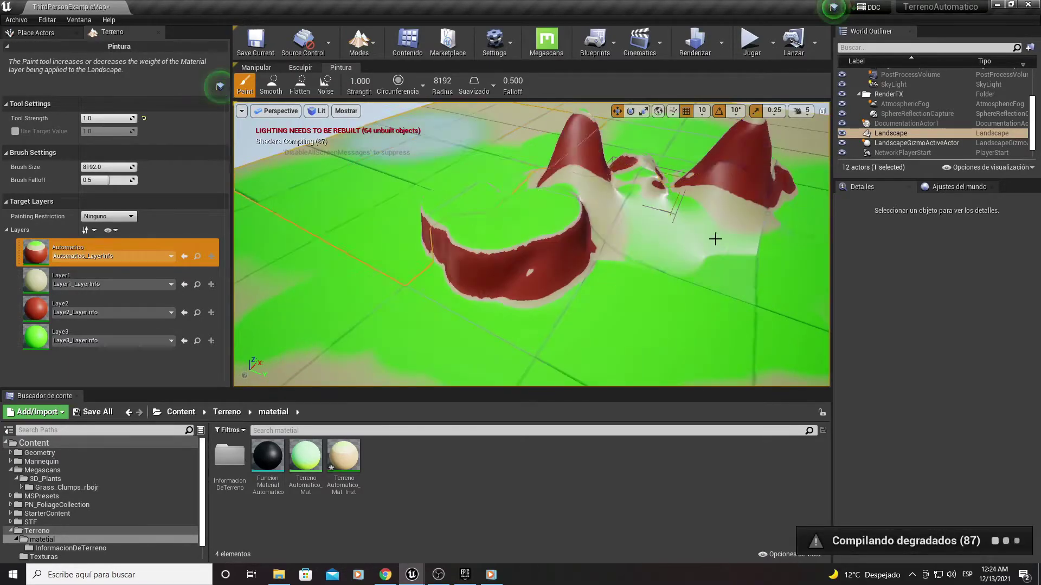
pyautogui.moveTo(525, 181); pyautogui.dragTo(486, 215, button='right')
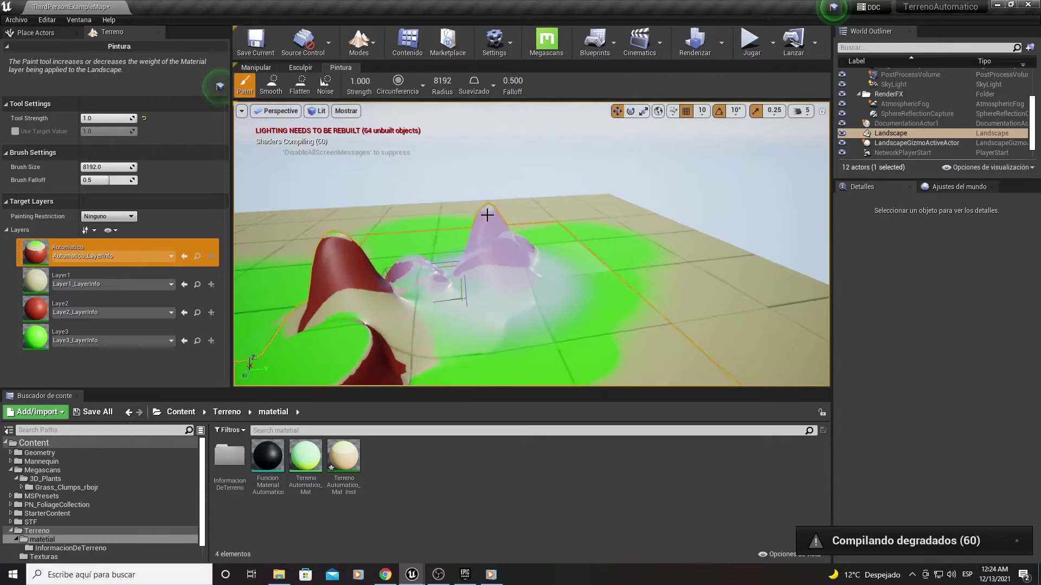
pyautogui.moveTo(487, 215)
pyautogui.mouseDown()
pyautogui.moveTo(501, 235)
pyautogui.moveTo(644, 189)
pyautogui.mouseUp()
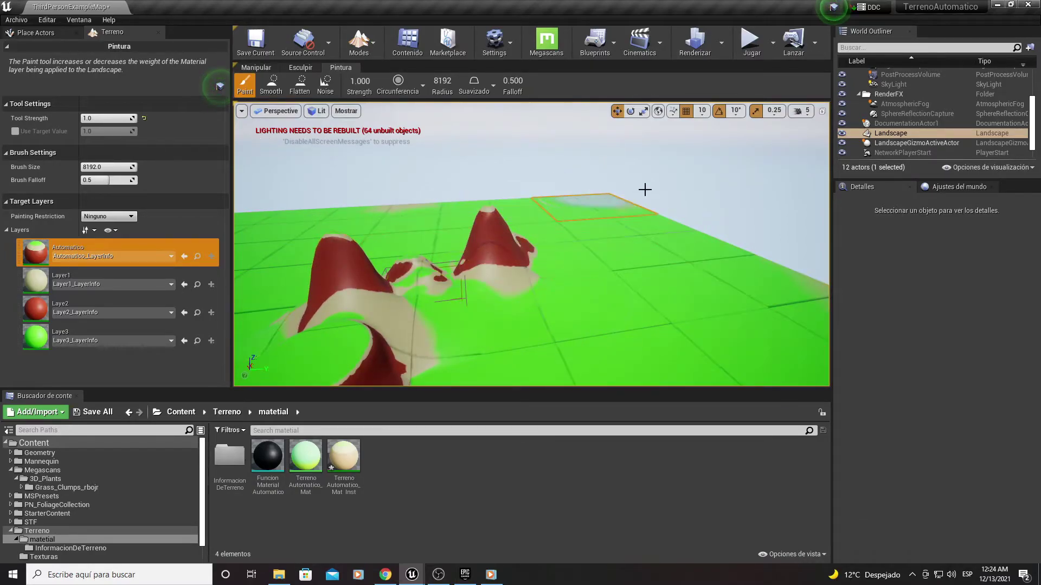
pyautogui.moveTo(615, 233); pyautogui.dragTo(590, 239, button='right')
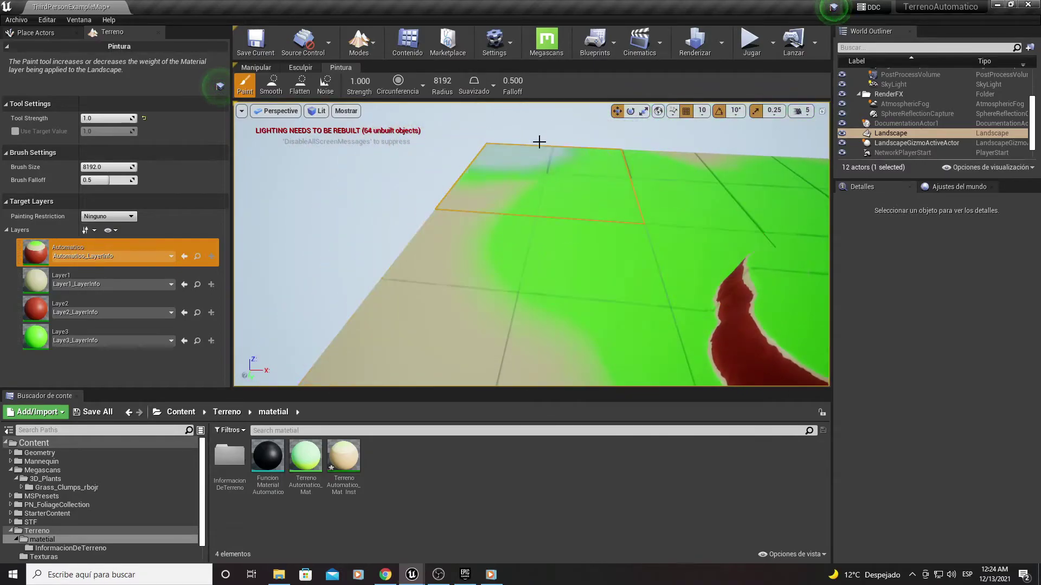
pyautogui.moveTo(657, 211); pyautogui.dragTo(657, 211, button='right')
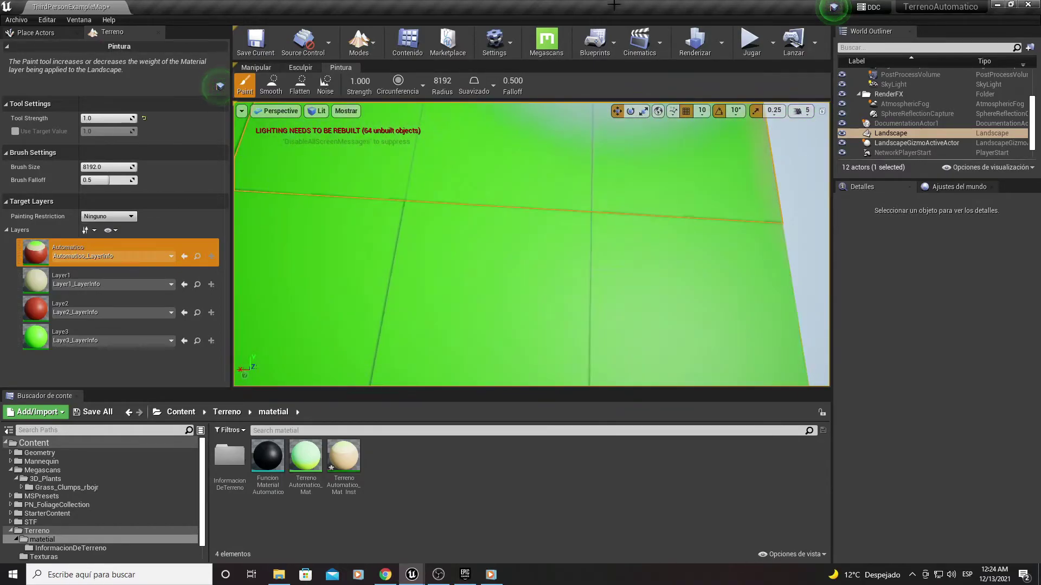
pyautogui.press('f')
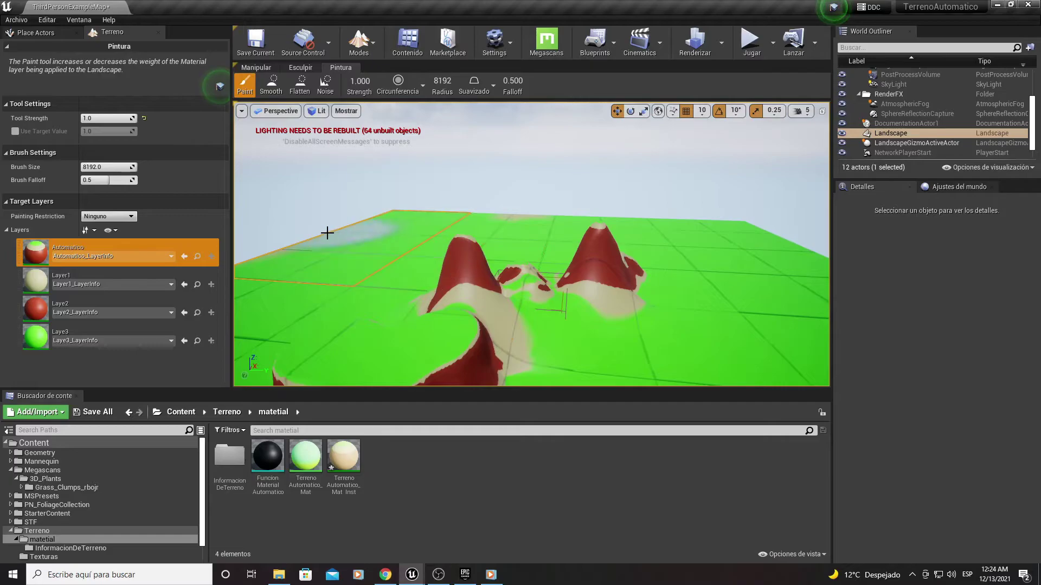
pyautogui.moveTo(476, 206); pyautogui.dragTo(476, 206, button='right')
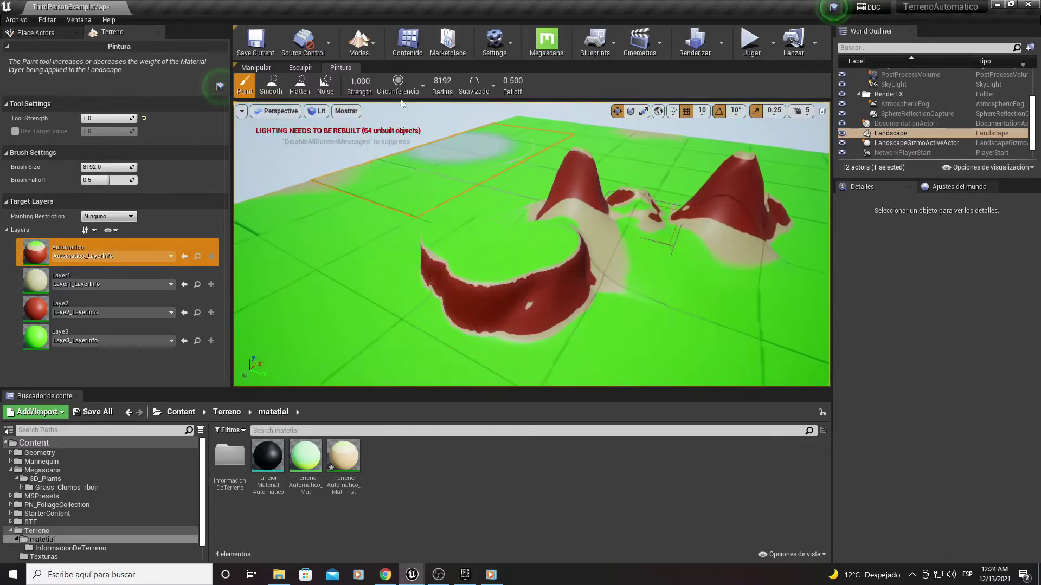
pyautogui.click(306, 71)
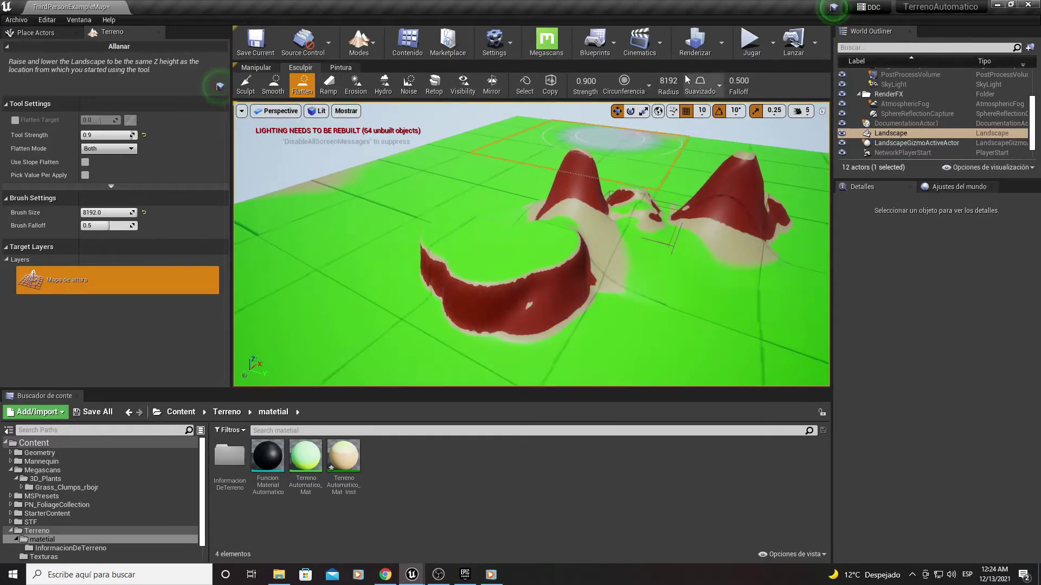
# Step: Flatten the curved red mound into a plateau
pyautogui.moveTo(604, 244); pyautogui.dragTo(560, 255)
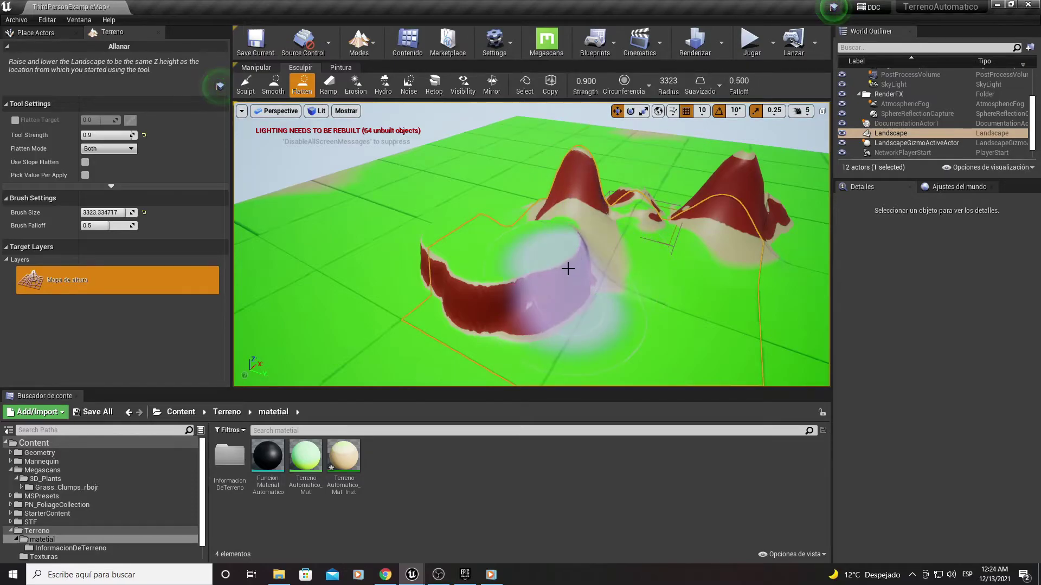
pyautogui.moveTo(559, 255); pyautogui.dragTo(560, 282, button='right')
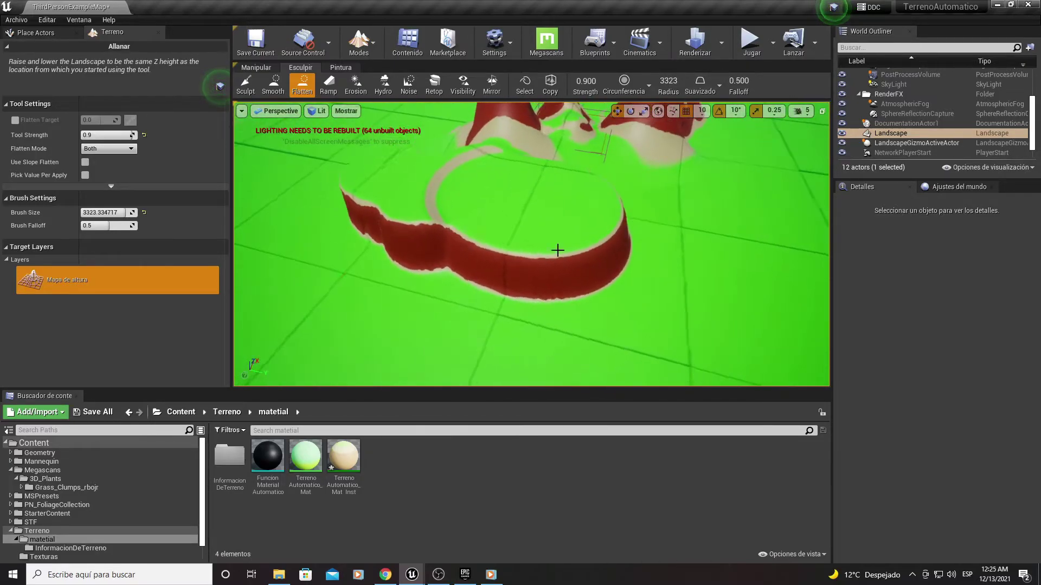
pyautogui.scroll(-5, 676, 230)
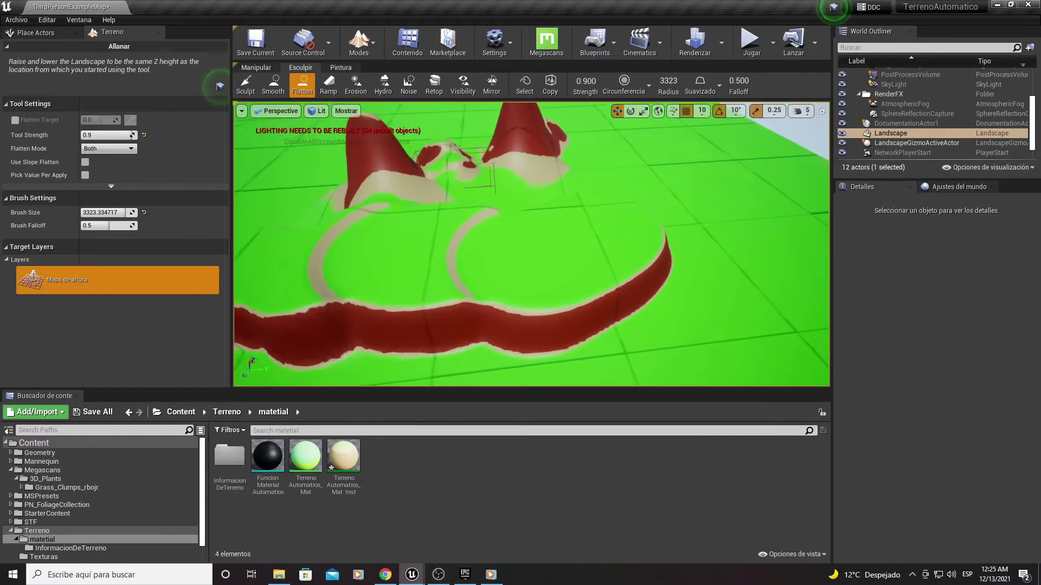
pyautogui.moveTo(627, 179); pyautogui.dragTo(627, 152, button='right')
pyautogui.moveTo(637, 213); pyautogui.dragTo(637, 233, button='right')
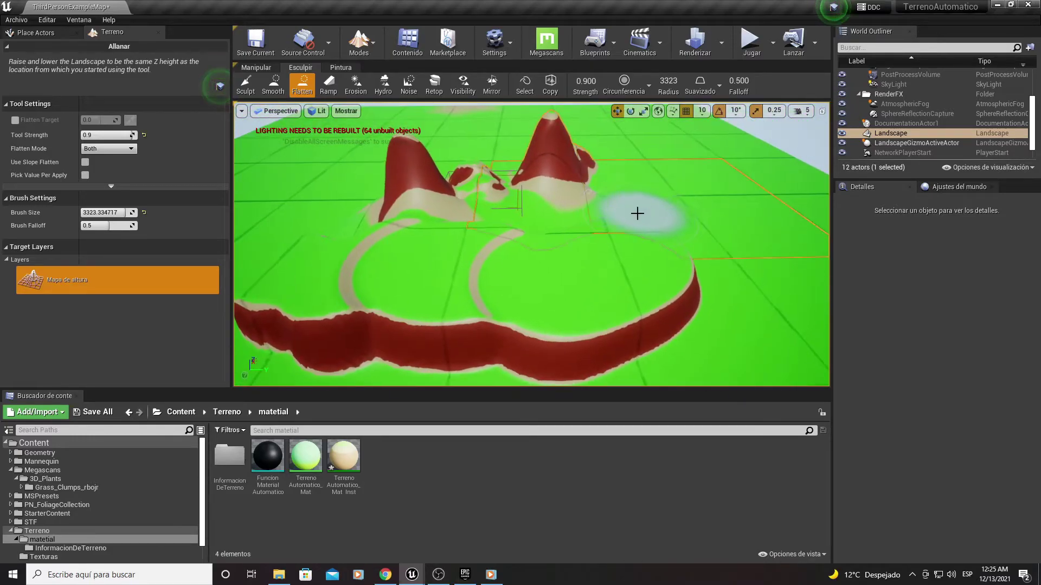
pyautogui.moveTo(685, 197); pyautogui.dragTo(686, 196, button='right')
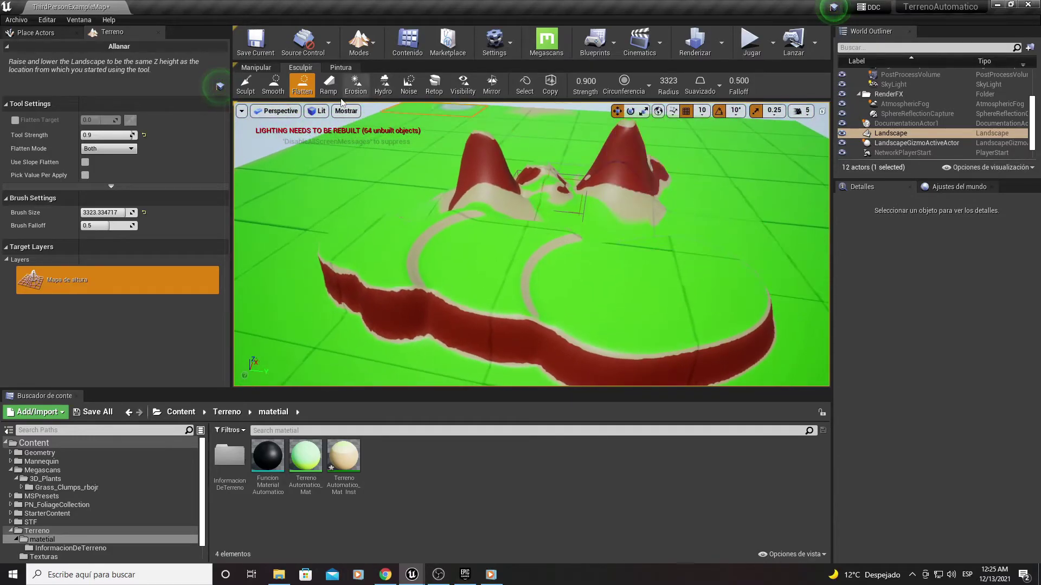
# Step: Switch to Sculpt and raise new hills and ridges across the landscape at brush size 3323
pyautogui.click(247, 86)
pyautogui.moveTo(639, 233); pyautogui.dragTo(760, 190)
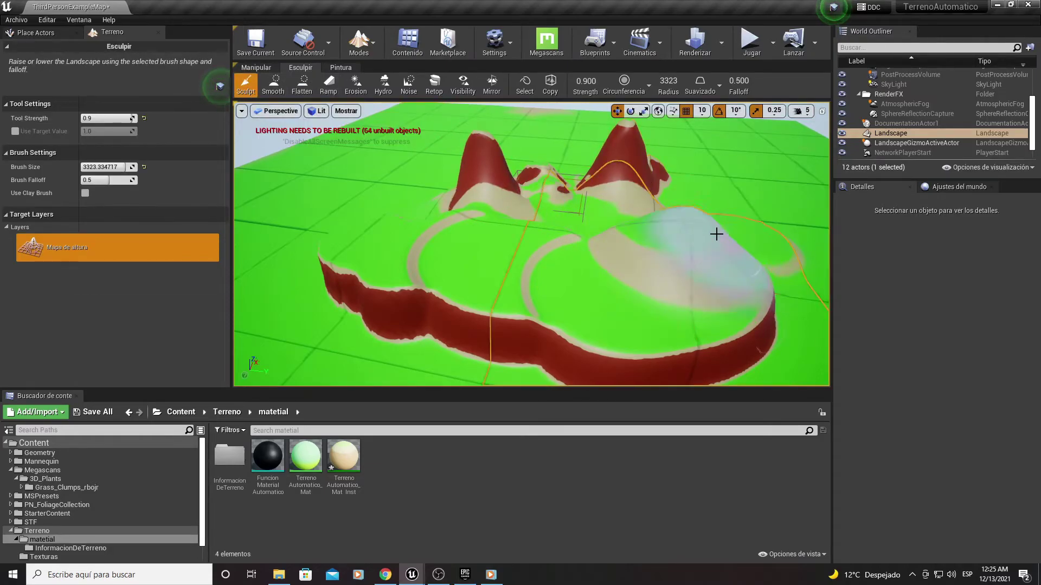
pyautogui.moveTo(761, 190); pyautogui.dragTo(604, 244, button='right')
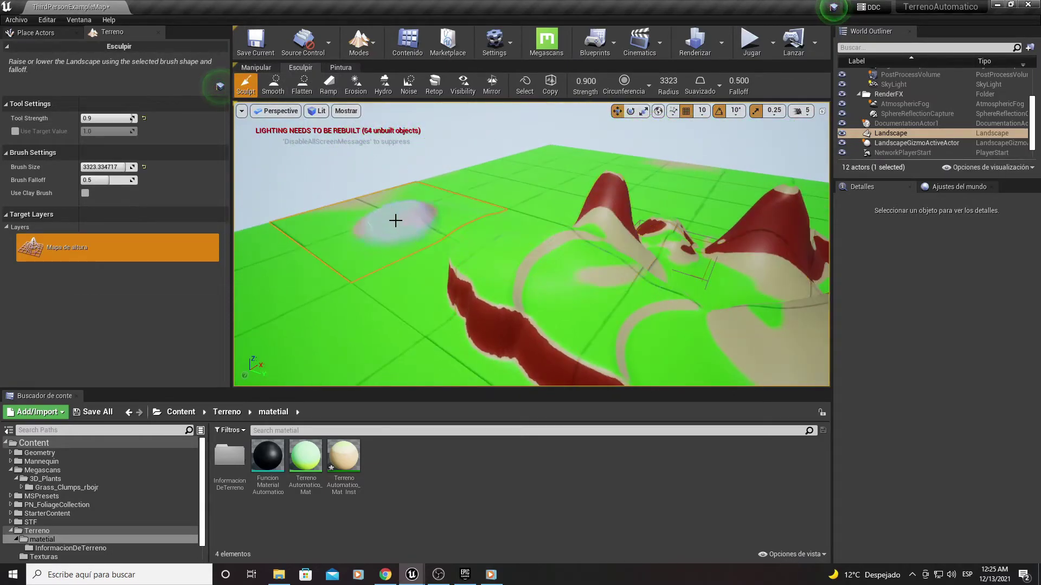
pyautogui.moveTo(323, 307); pyautogui.dragTo(590, 295, button='right')
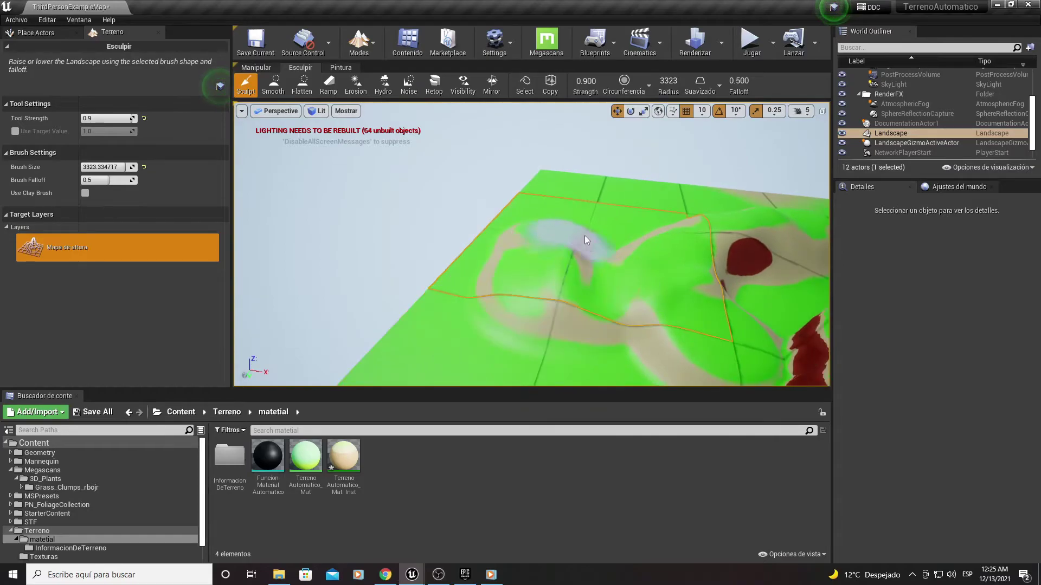
pyautogui.moveTo(731, 230); pyautogui.dragTo(670, 221, button='right')
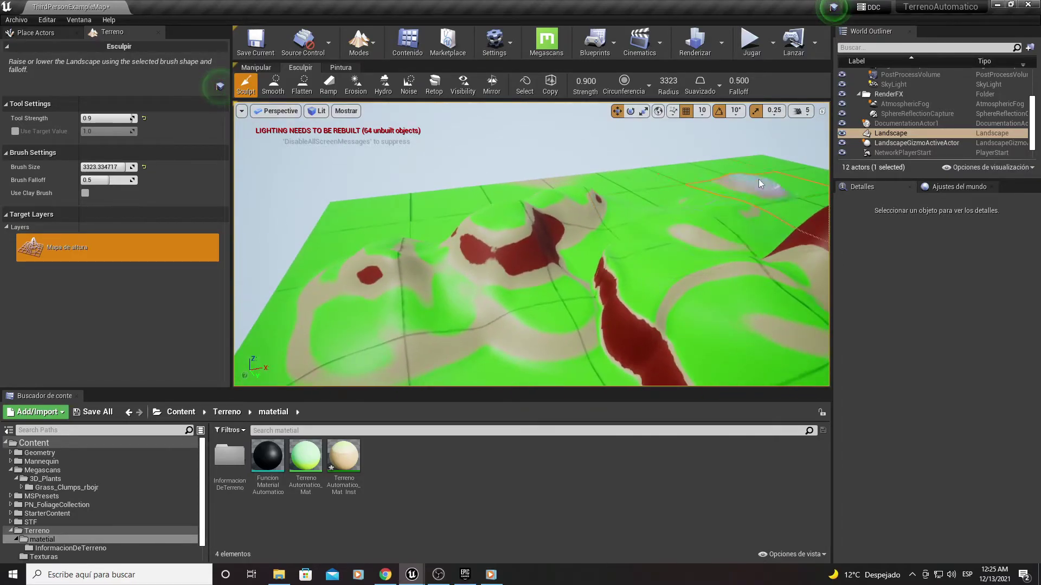
pyautogui.moveTo(761, 183)
pyautogui.mouseDown(button='right')
pyautogui.moveTo(678, 206)
pyautogui.moveTo(545, 291)
pyautogui.mouseUp(button='right')
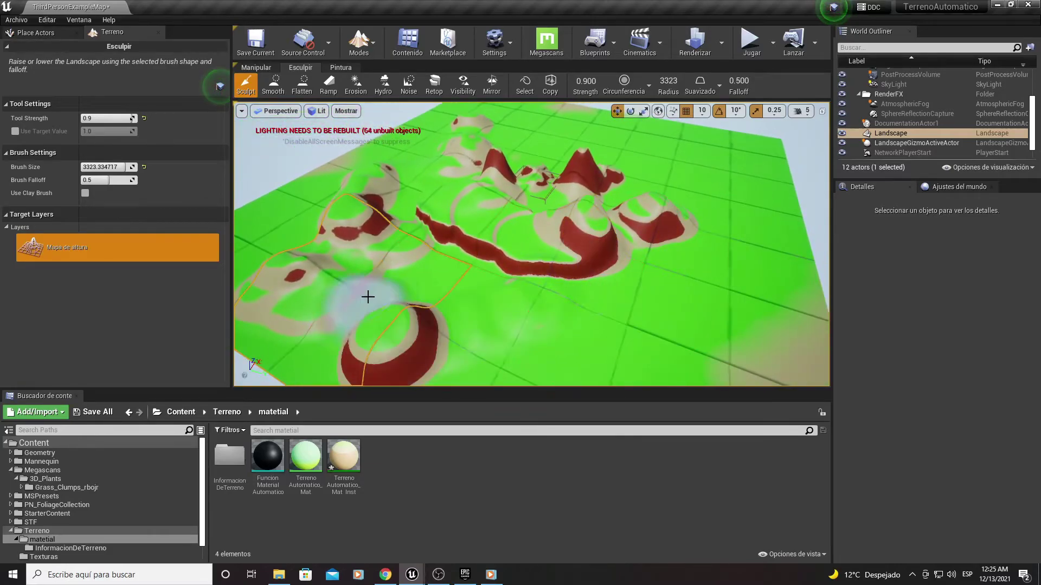
pyautogui.moveTo(368, 297); pyautogui.dragTo(740, 215)
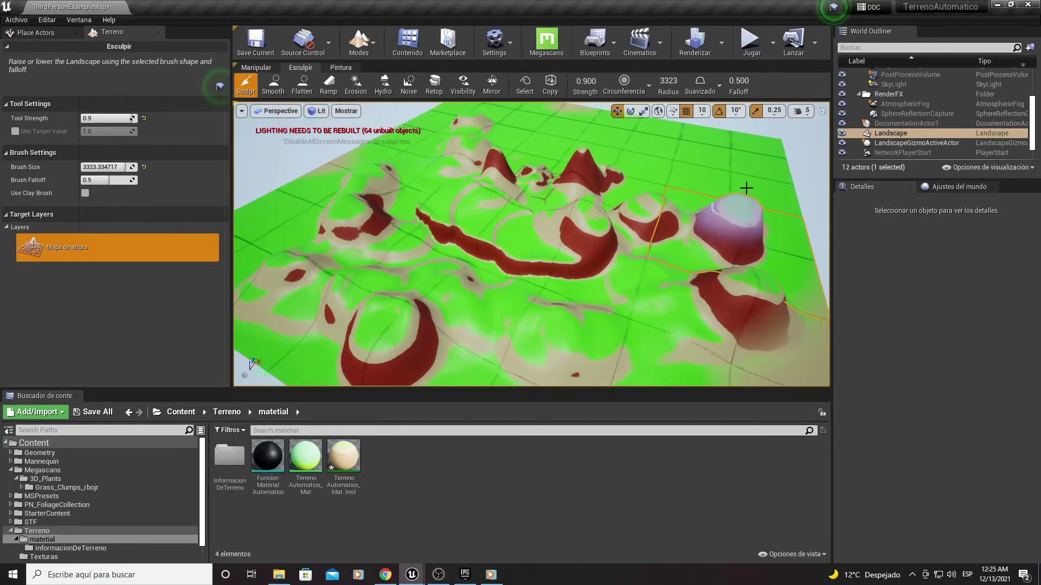
pyautogui.moveTo(653, 162); pyautogui.dragTo(649, 167, button='right')
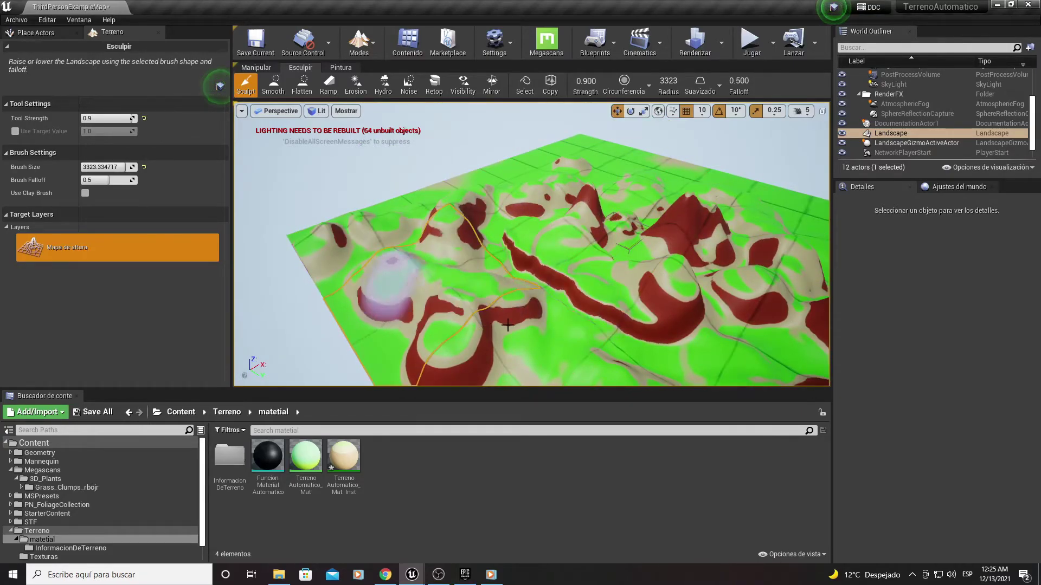
pyautogui.moveTo(631, 247); pyautogui.dragTo(631, 247, button='right')
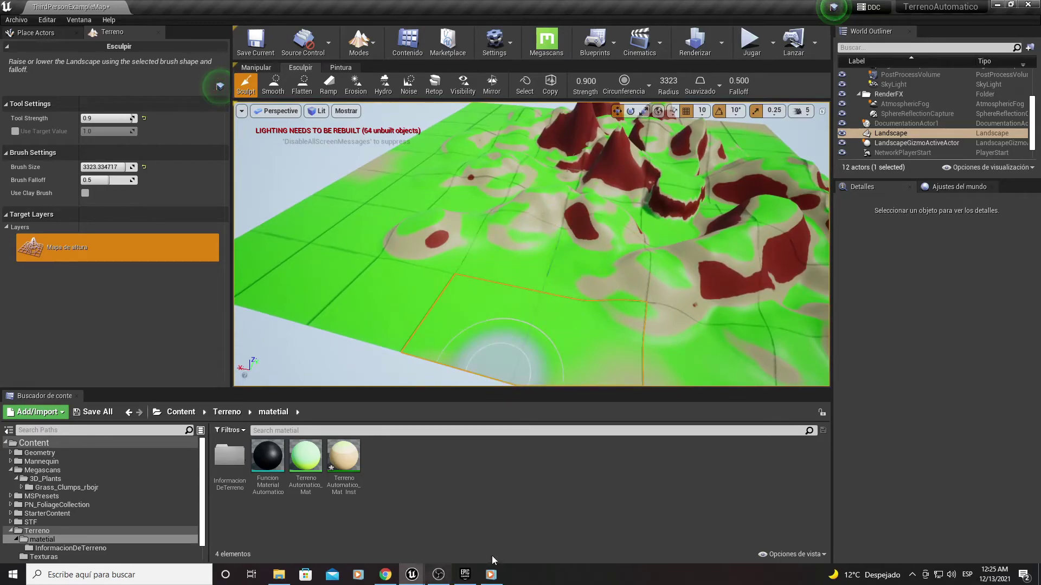
# Step: Restore the material editor and pan the TerrenoAutomatico_Mat graph to the Layer3 node
pyautogui.moveTo(416, 581)
pyautogui.click(470, 534)
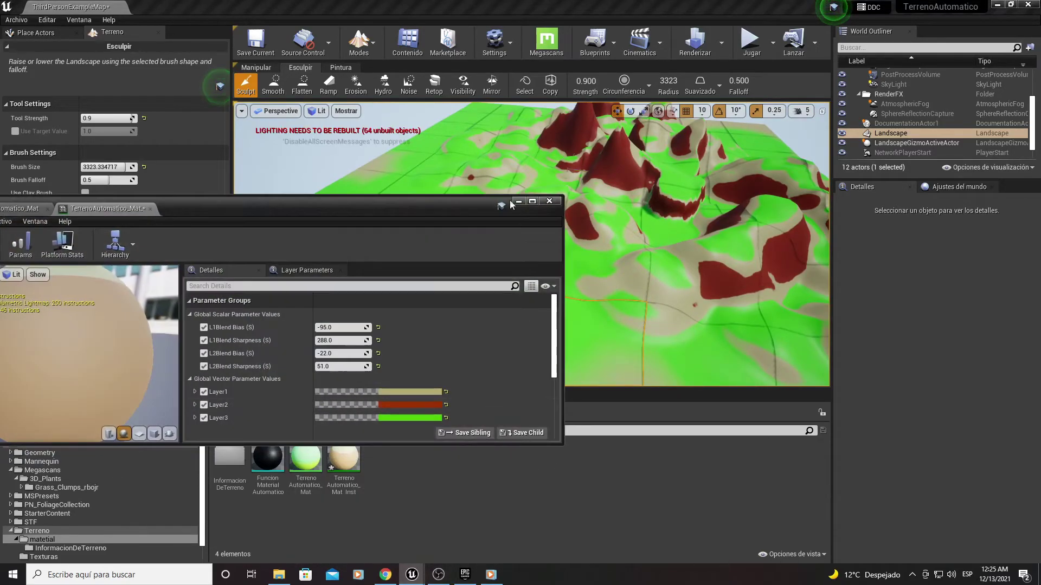
pyautogui.moveTo(464, 204); pyautogui.dragTo(642, 239)
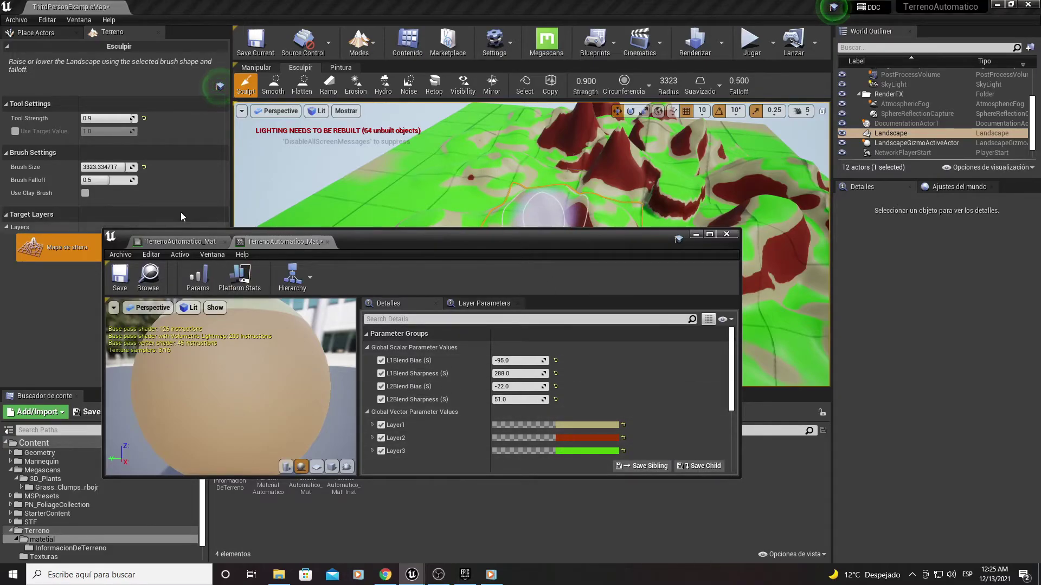
pyautogui.click(174, 245)
pyautogui.scroll(-1, 455, 403)
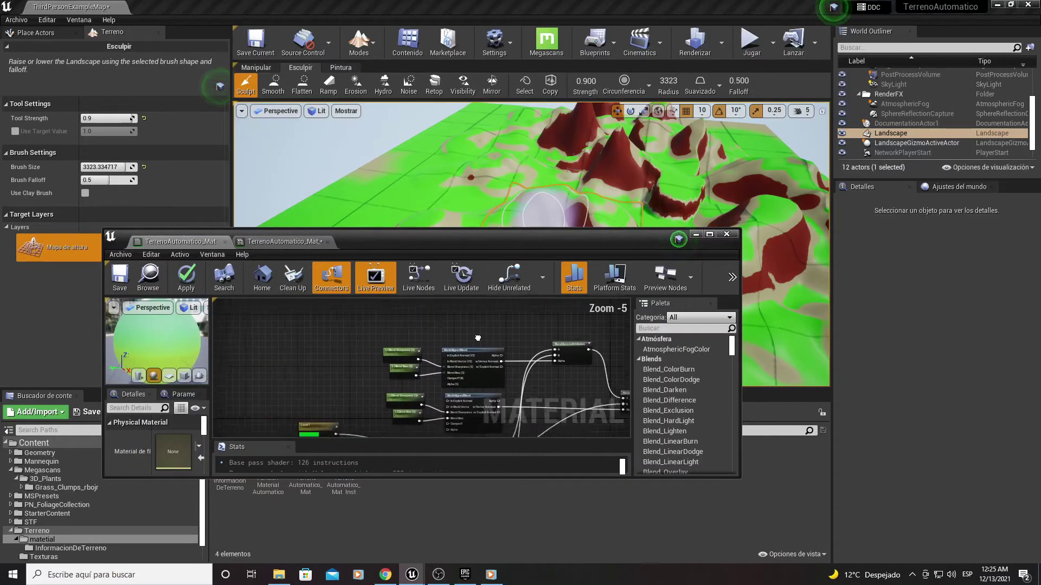
pyautogui.scroll(1, 456, 403)
pyautogui.moveTo(456, 403); pyautogui.dragTo(485, 339, button='right')
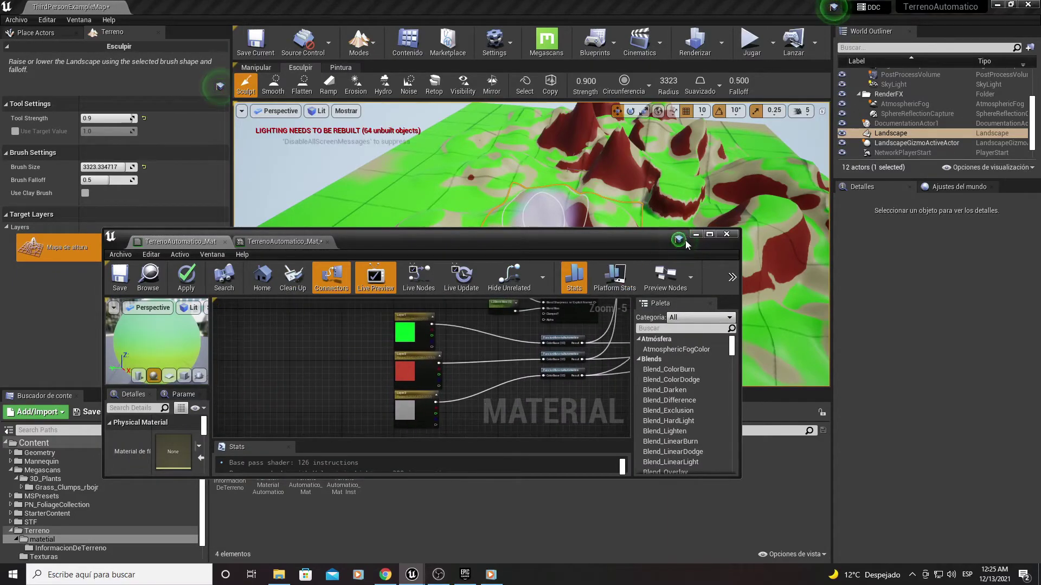
# Step: Maximize the editor, select the Layer1–Layer3 colour nodes, check the material instance, then minimize it
pyautogui.click(709, 234)
pyautogui.scroll(1, 460, 365)
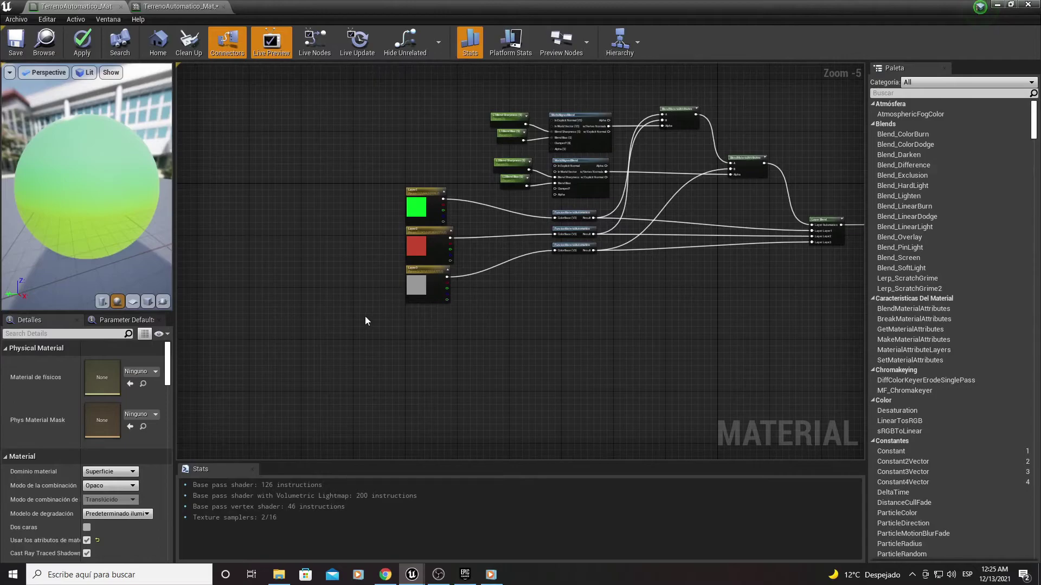
pyautogui.scroll(3, 363, 314)
pyautogui.moveTo(342, 284); pyautogui.dragTo(359, 161, button='right')
pyautogui.moveTo(479, 281); pyautogui.dragTo(491, 263)
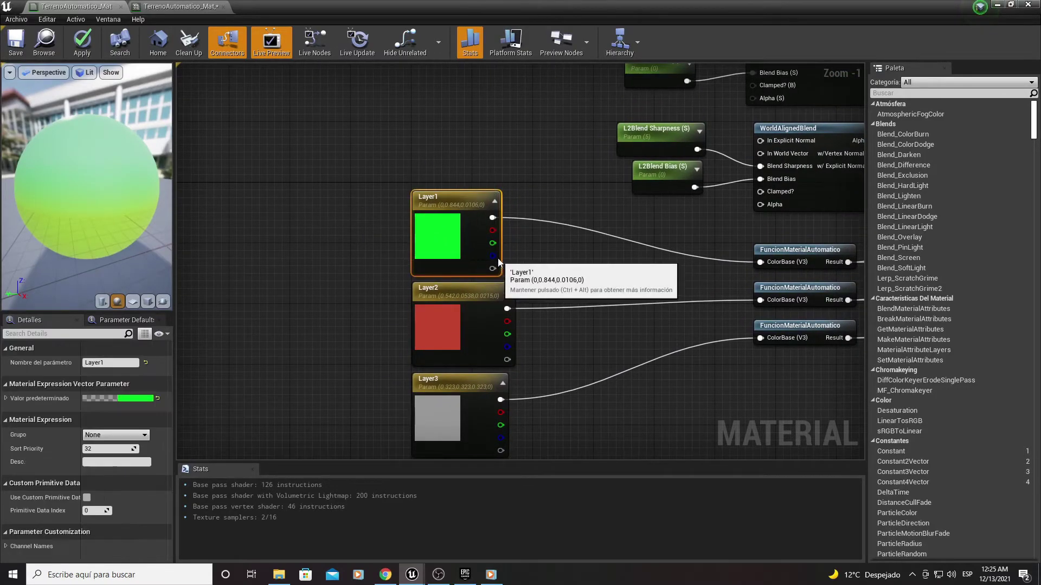
pyautogui.moveTo(435, 123); pyautogui.dragTo(285, 114, button='right')
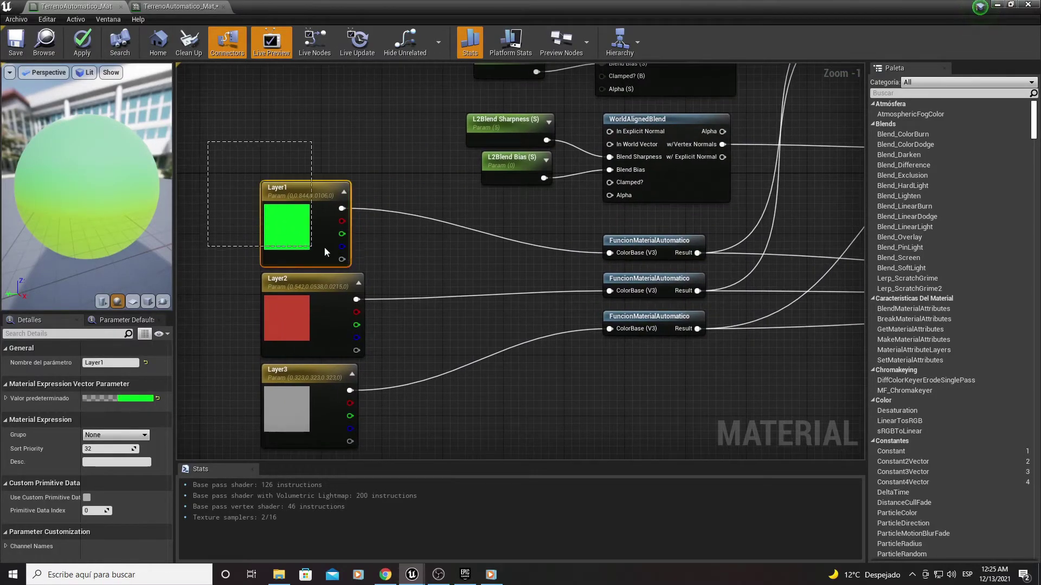
pyautogui.moveTo(272, 274); pyautogui.dragTo(432, 355)
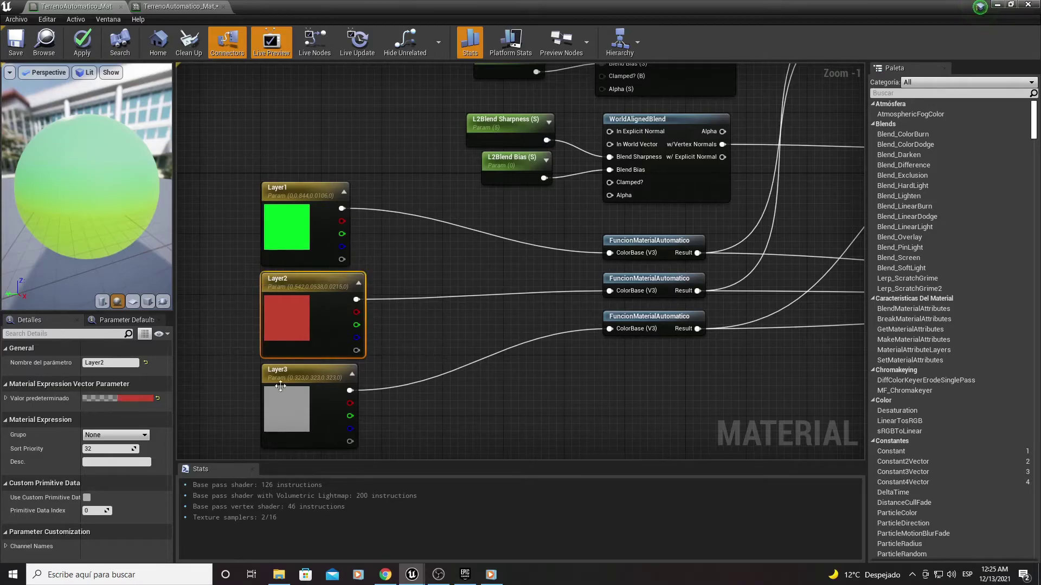
pyautogui.click(249, 399)
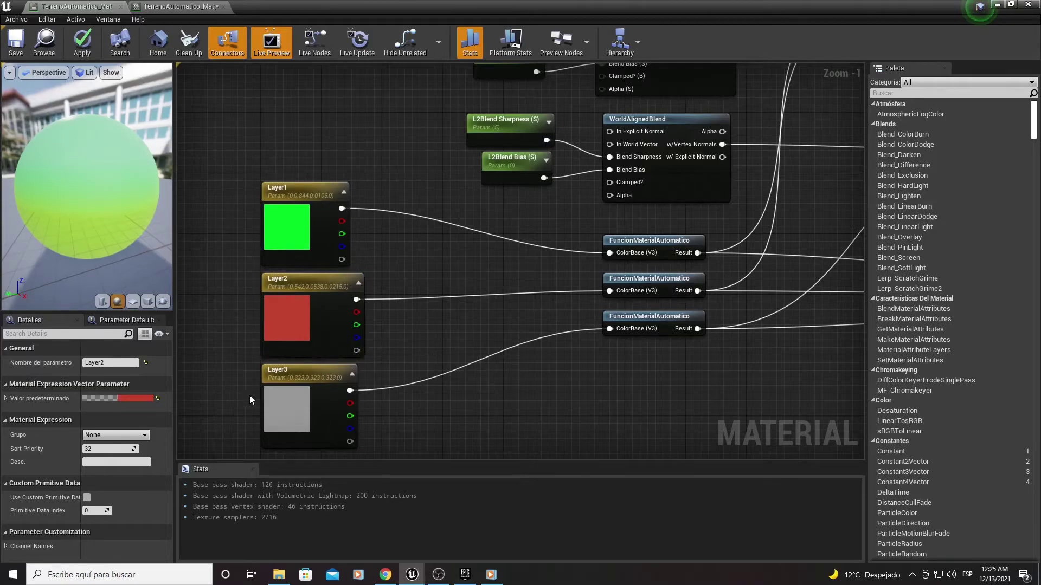
pyautogui.click(197, 5)
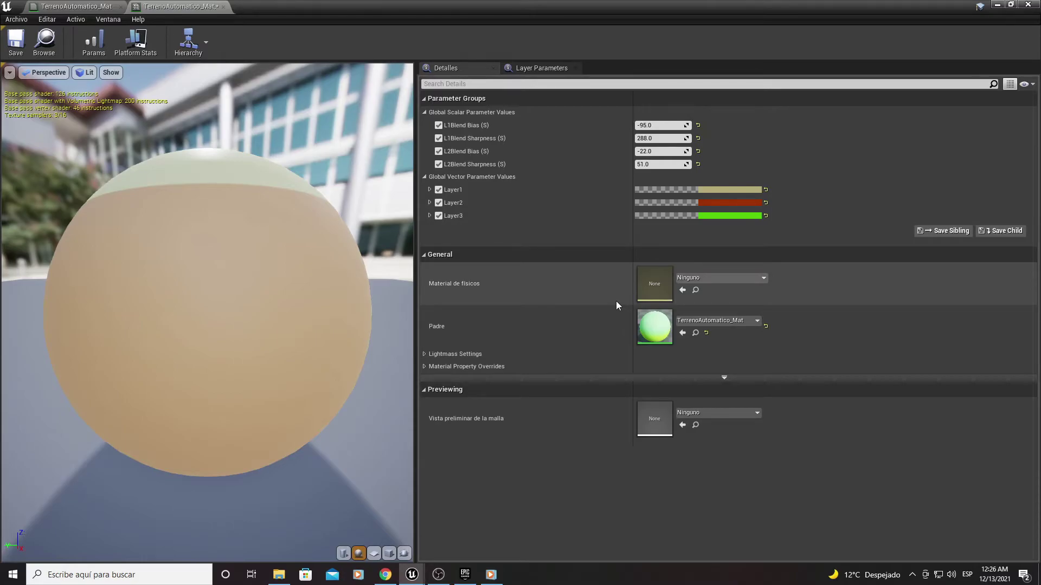
pyautogui.click(996, 6)
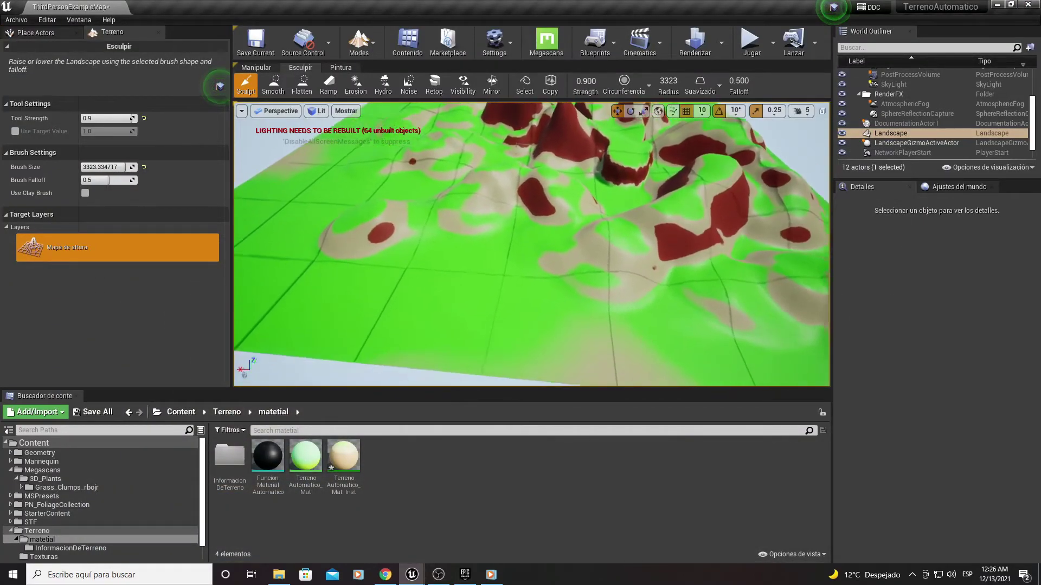
# Step: Fly over the hilly landscape and switch Landscape mode to the Pintura (Paint) tools
pyautogui.moveTo(531, 244); pyautogui.dragTo(488, 249, button='right')
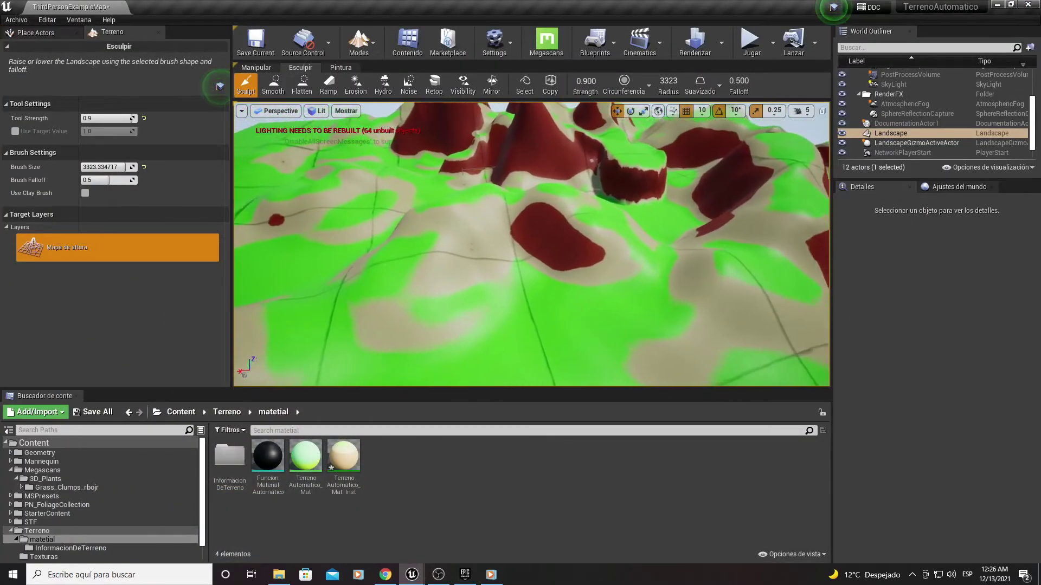
pyautogui.moveTo(487, 249); pyautogui.dragTo(645, 177, button='right')
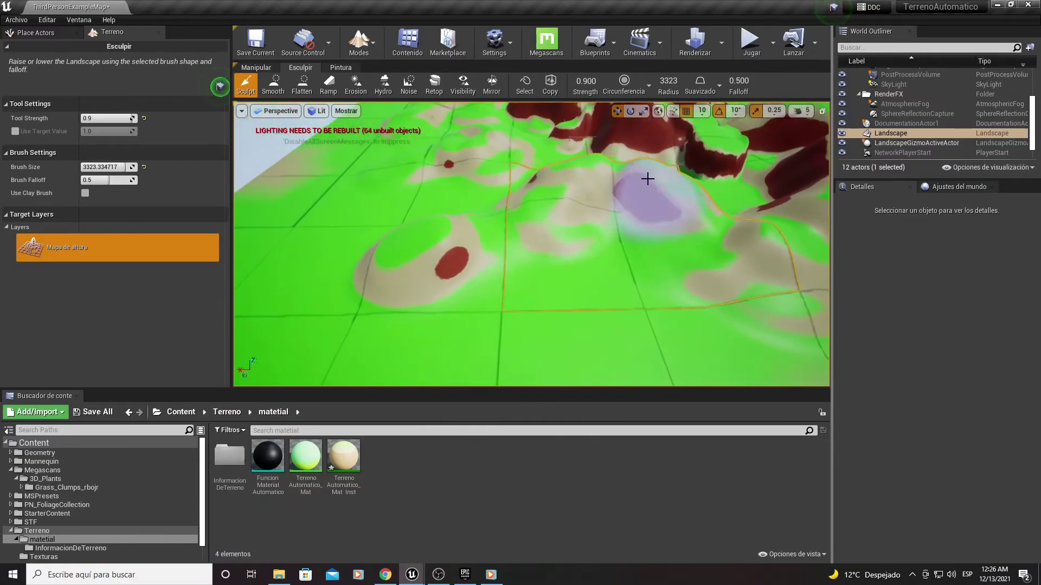
pyautogui.moveTo(496, 170); pyautogui.dragTo(497, 170, button='right')
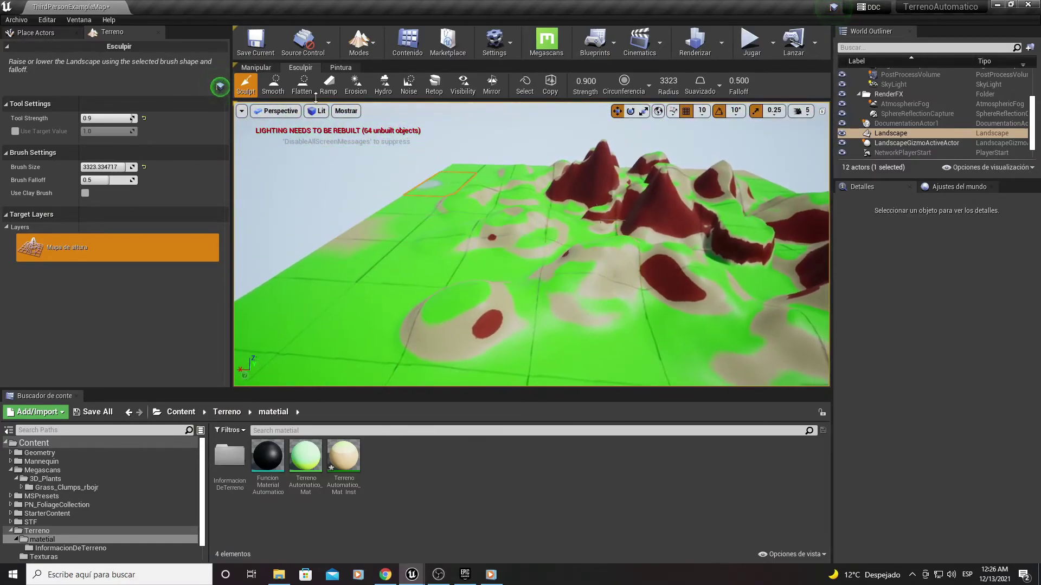
pyautogui.click(337, 67)
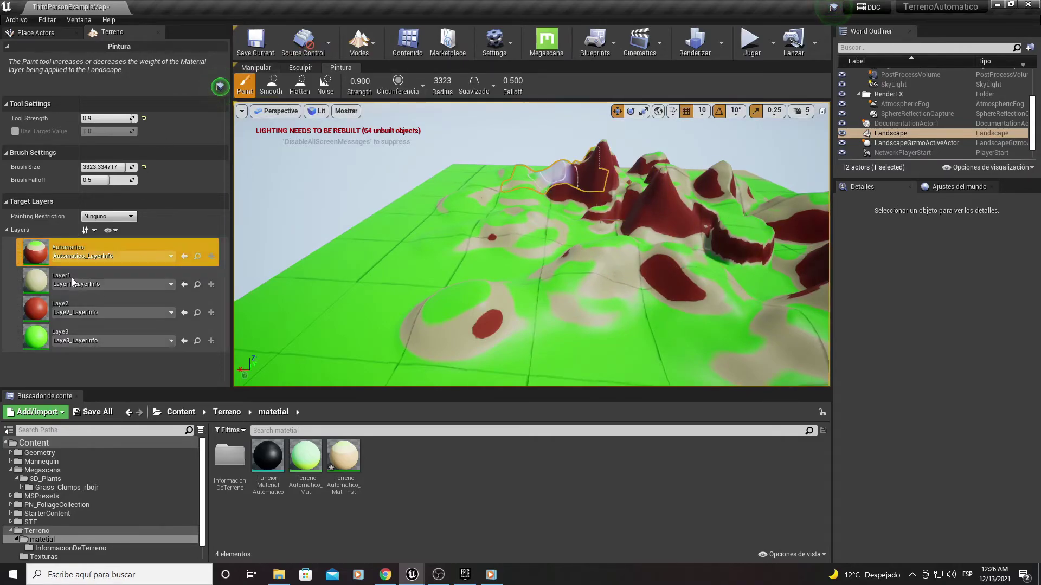
# Step: Select the green Layer3 and paint it onto the terrain over a red slope
pyautogui.press('Up')
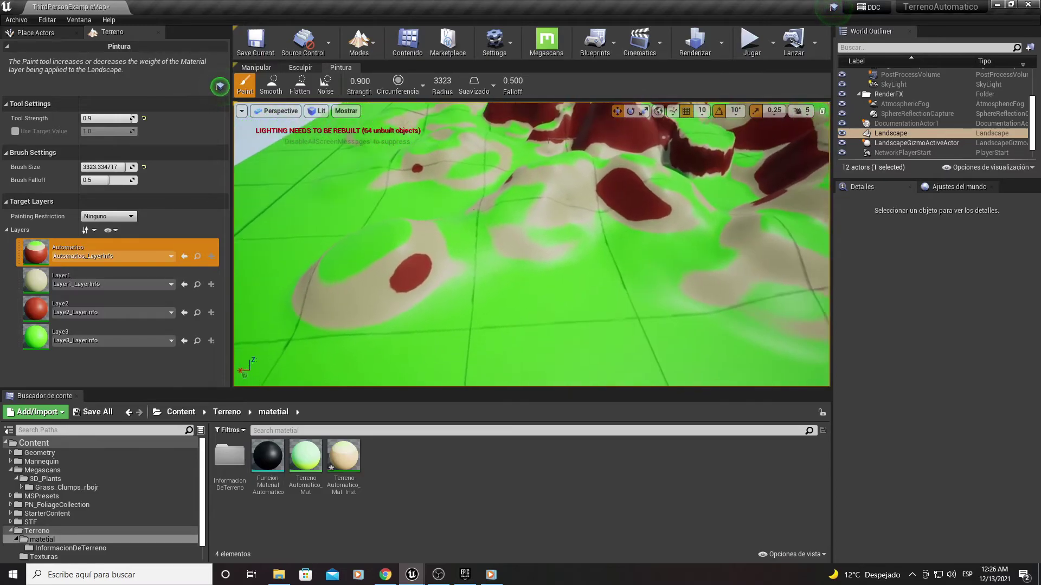
pyautogui.click(41, 337)
pyautogui.moveTo(314, 279)
pyautogui.mouseDown()
pyautogui.moveTo(447, 237)
pyautogui.moveTo(679, 195)
pyautogui.mouseUp()
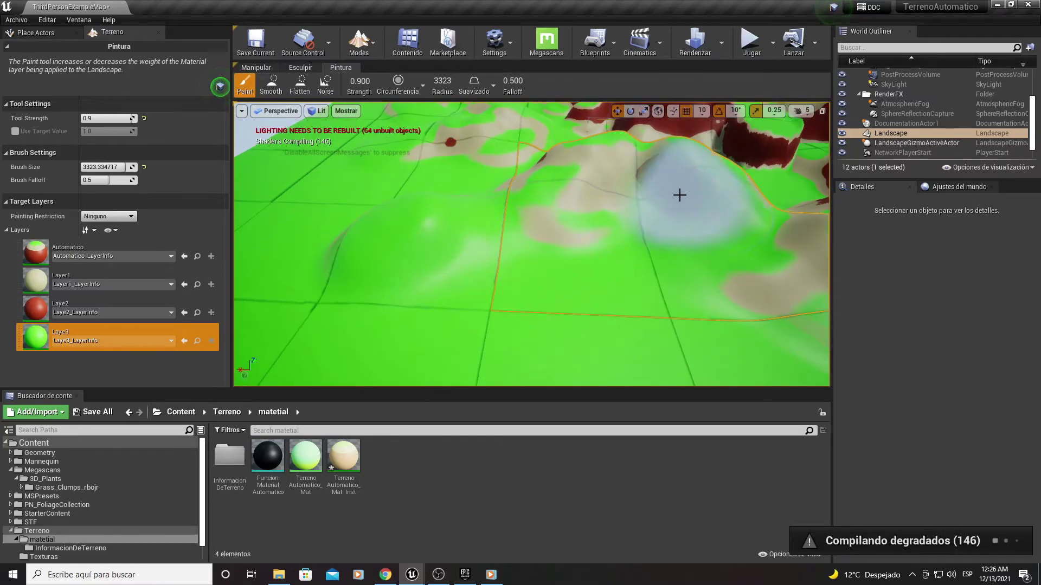
pyautogui.moveTo(704, 224)
pyautogui.mouseDown(button='right')
pyautogui.moveTo(700, 179)
pyautogui.moveTo(747, 121)
pyautogui.mouseUp(button='right')
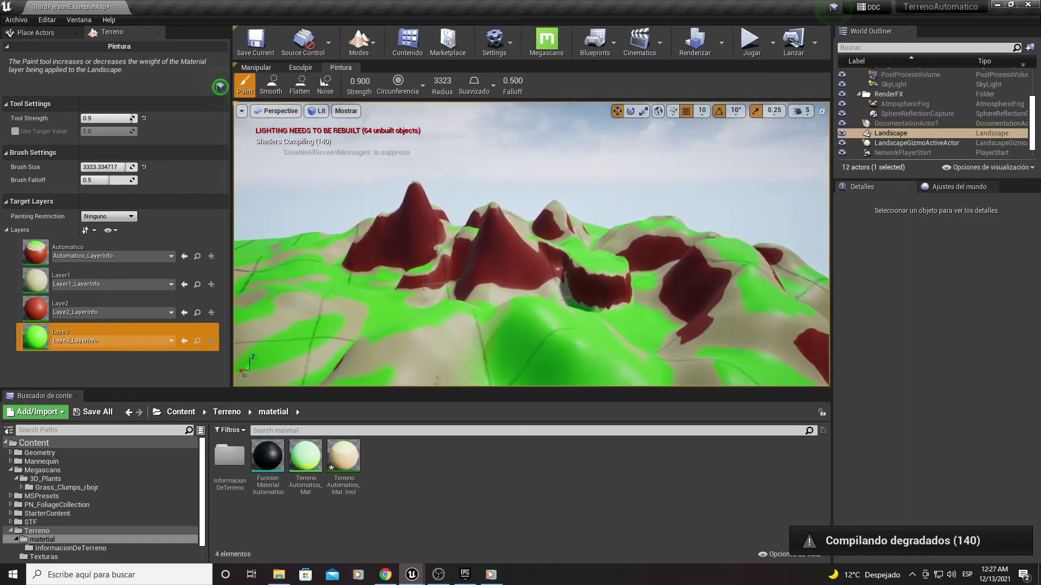
pyautogui.click(810, 114)
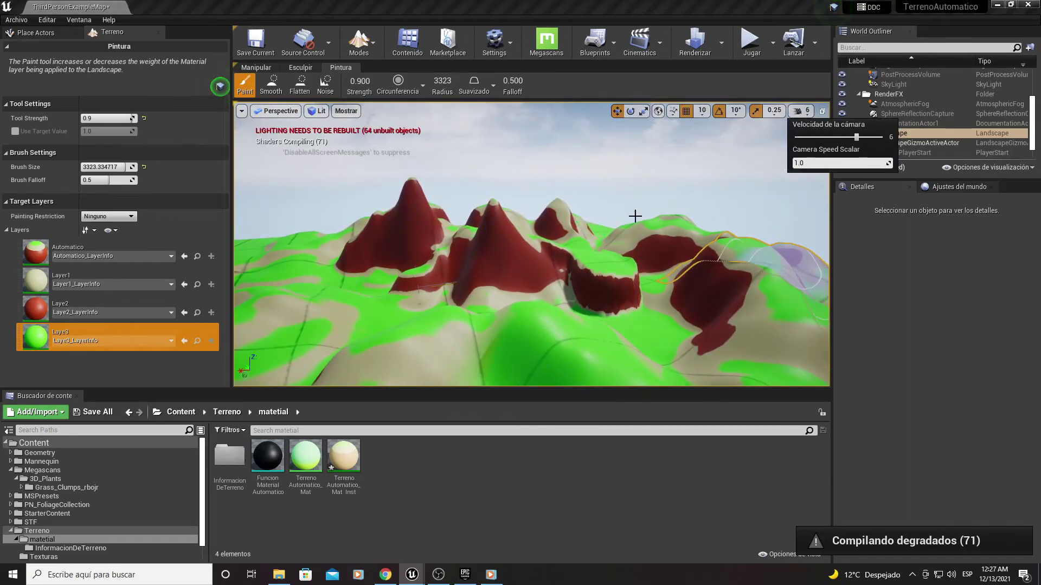
pyautogui.moveTo(634, 217); pyautogui.dragTo(635, 216, button='right')
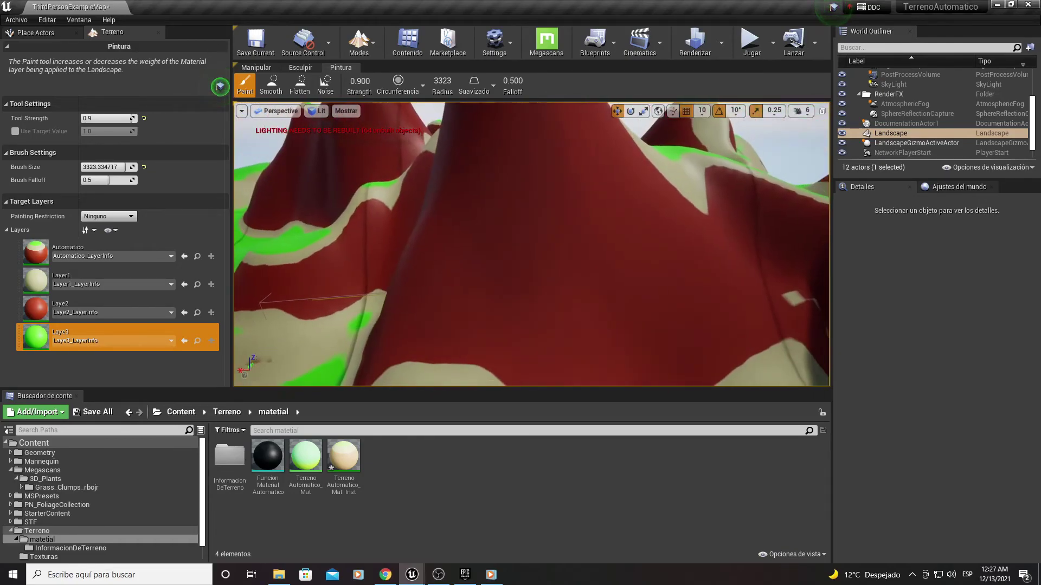
pyautogui.moveTo(477, 244); pyautogui.dragTo(477, 244, button='right')
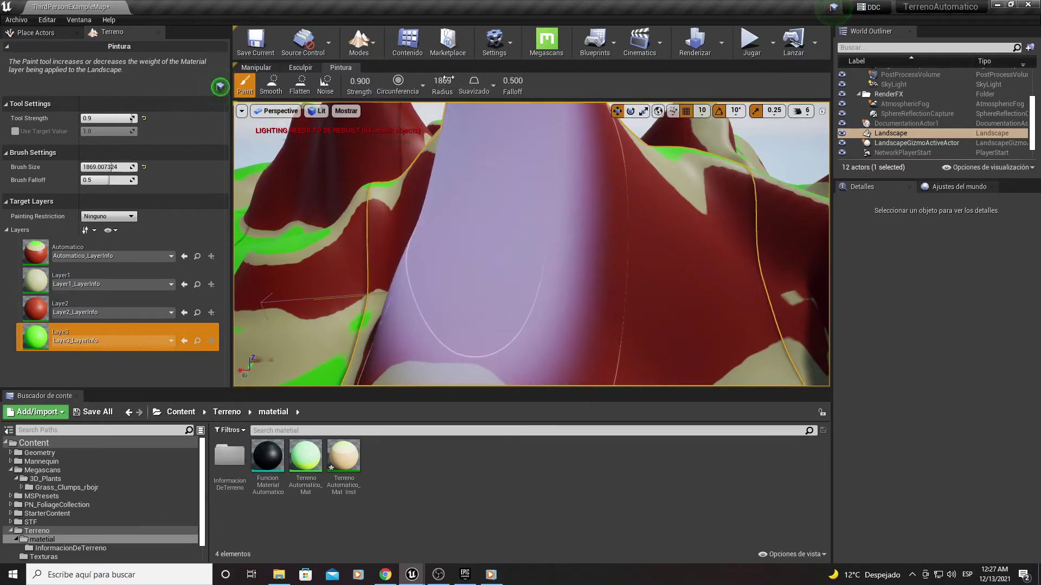
# Step: Shrink the brush to 750, choose Layer1, then widen the brush radius to 8192
pyautogui.press('[')
pyautogui.press('[')
pyautogui.press('[')
pyautogui.press('[')
pyautogui.press('[')
pyautogui.press('[')
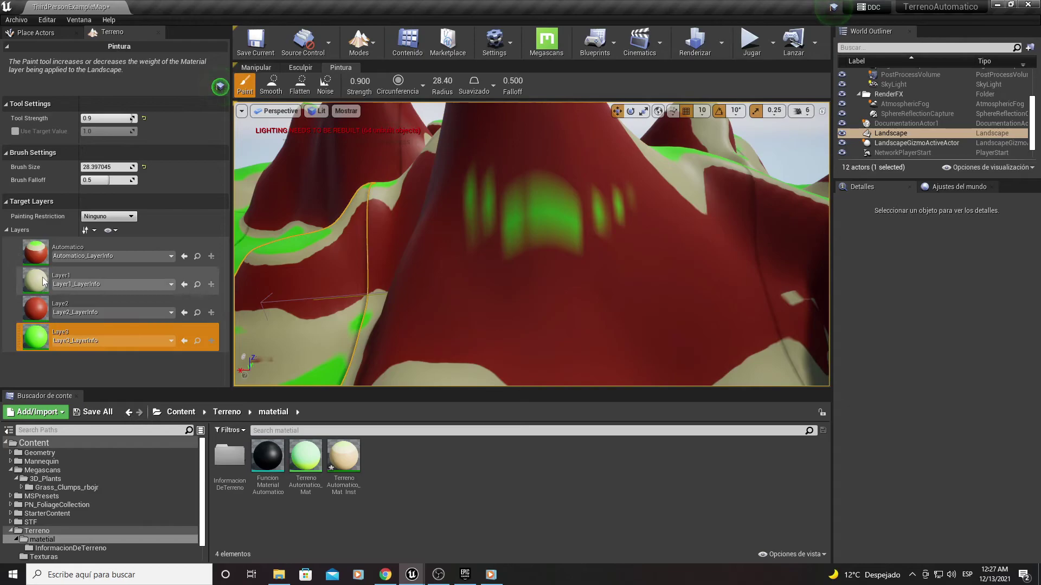
pyautogui.click(86, 276)
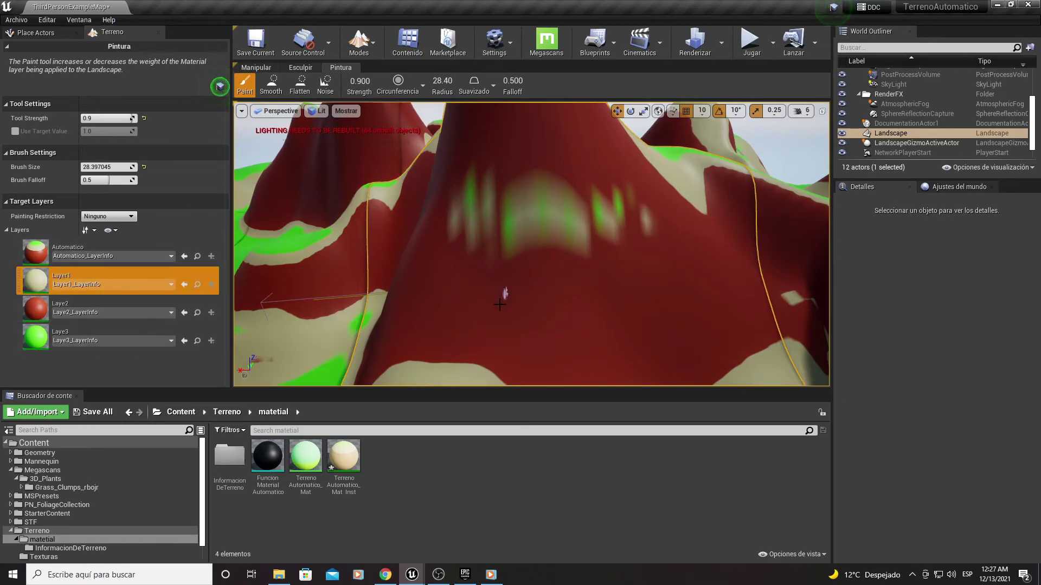
pyautogui.moveTo(434, 80); pyautogui.dragTo(542, 80)
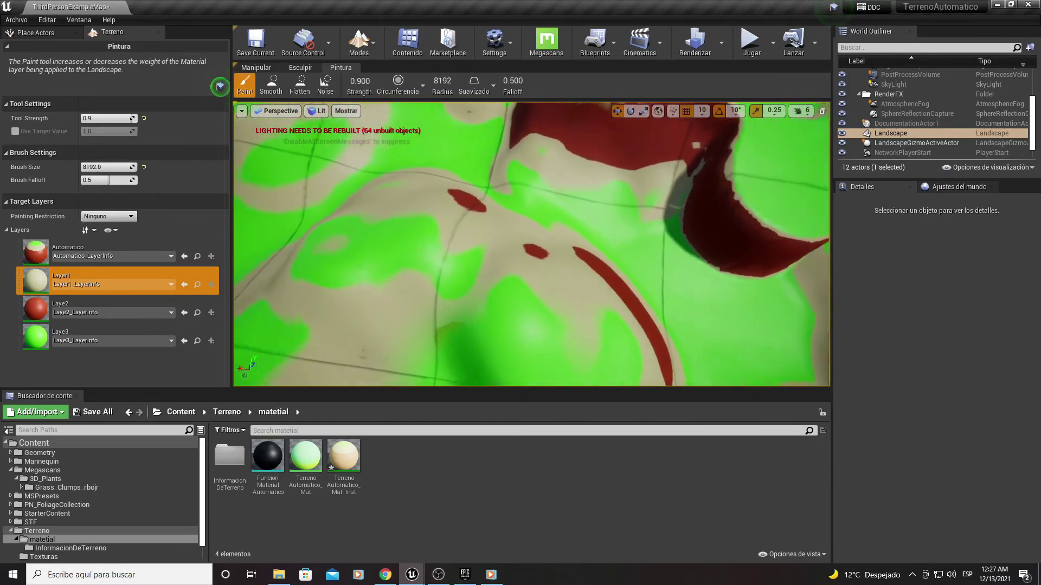
pyautogui.moveTo(448, 221); pyautogui.dragTo(448, 221, button='right')
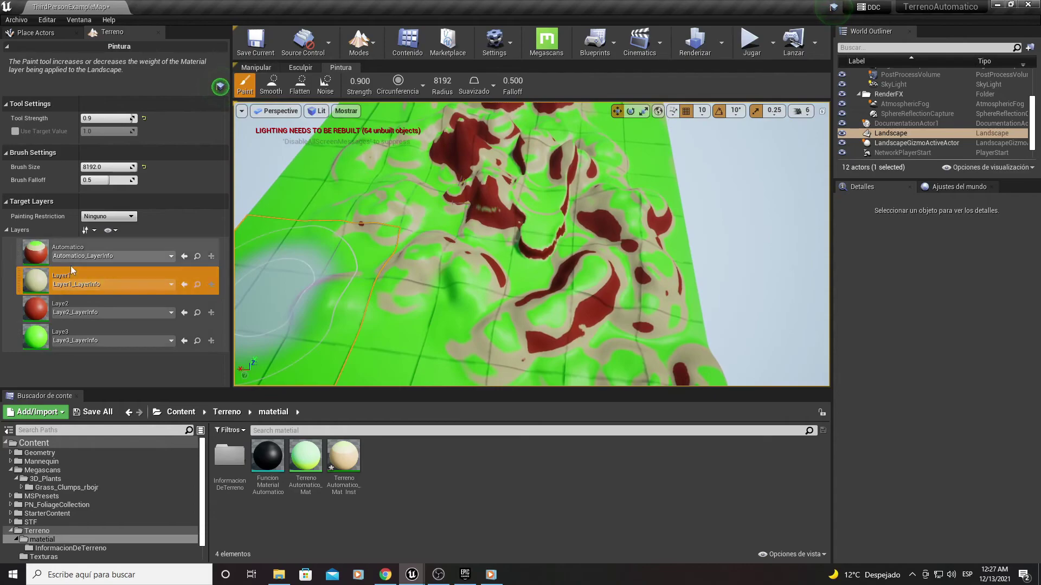
# Step: Reapply the Automatico layer across the lower-left landscape, then return to Sculpt mode
pyautogui.click(37, 255)
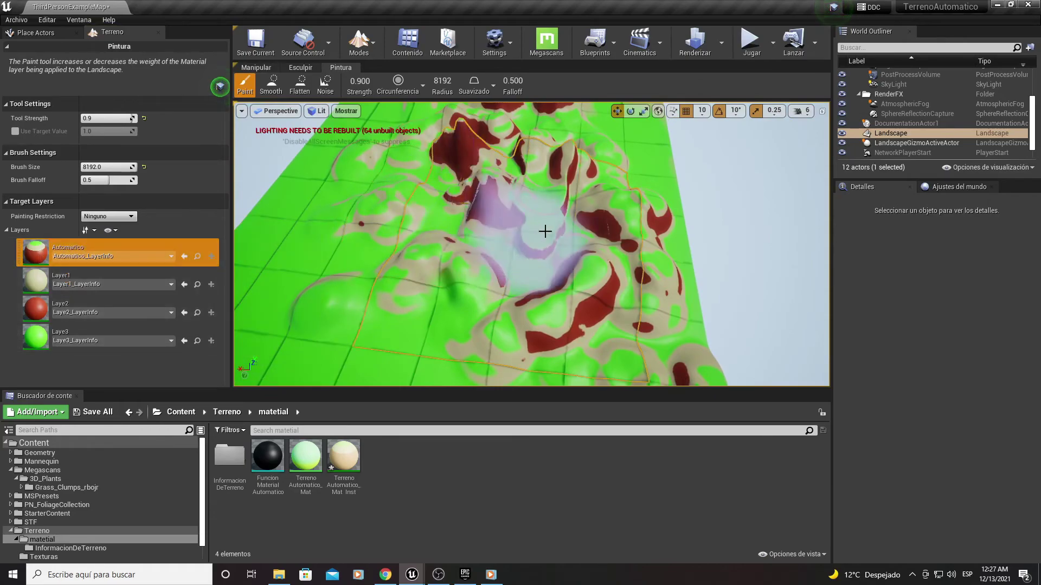
pyautogui.moveTo(421, 302)
pyautogui.mouseDown()
pyautogui.moveTo(295, 327)
pyautogui.moveTo(333, 234)
pyautogui.mouseUp()
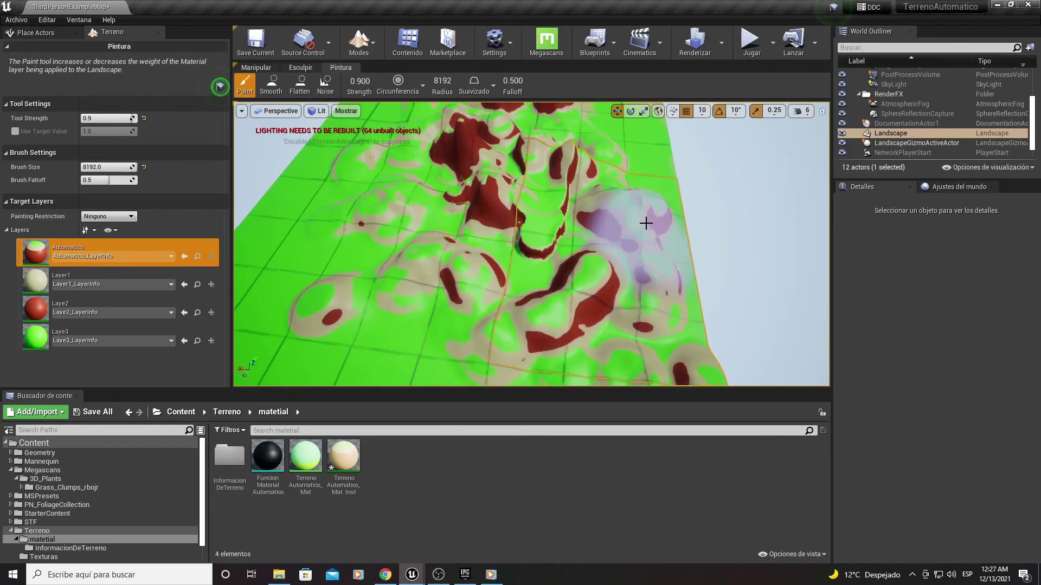
pyautogui.moveTo(333, 234); pyautogui.dragTo(347, 230, button='right')
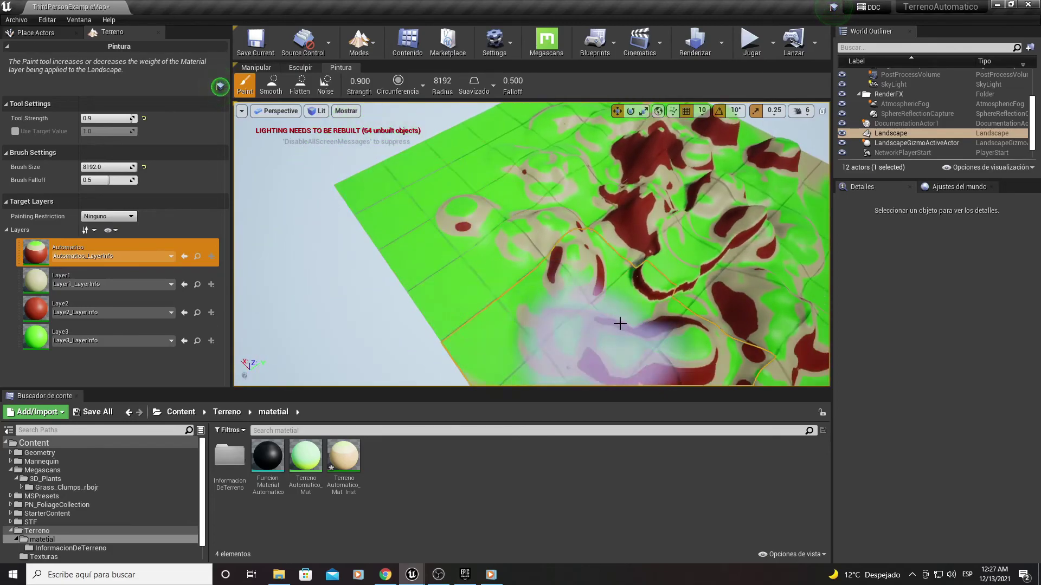
pyautogui.click(300, 68)
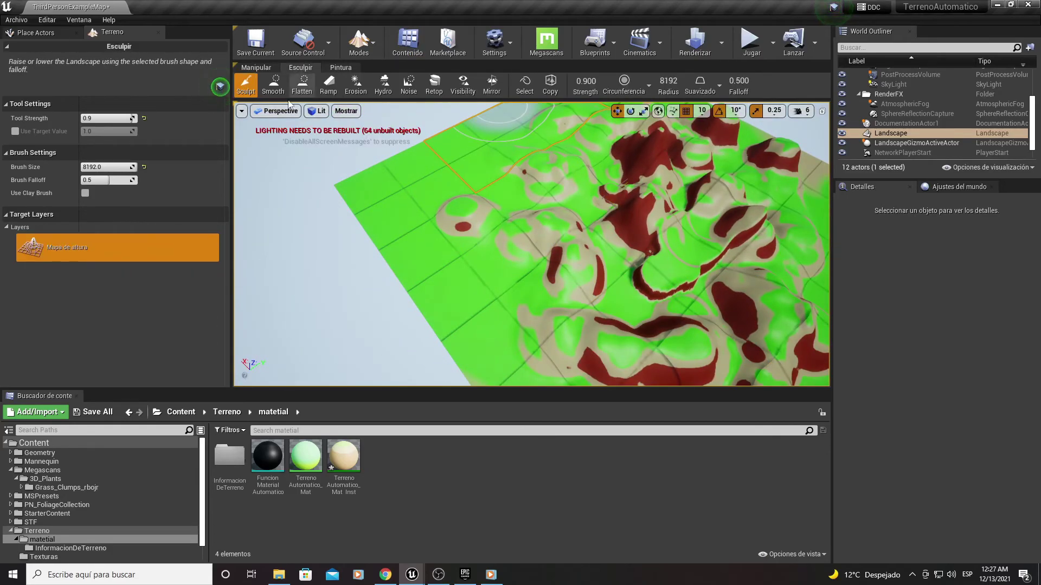
# Step: Raise large mounds with the 8192 Sculpt brush, forming red-walled hills over green flats
pyautogui.moveTo(456, 202); pyautogui.dragTo(444, 217)
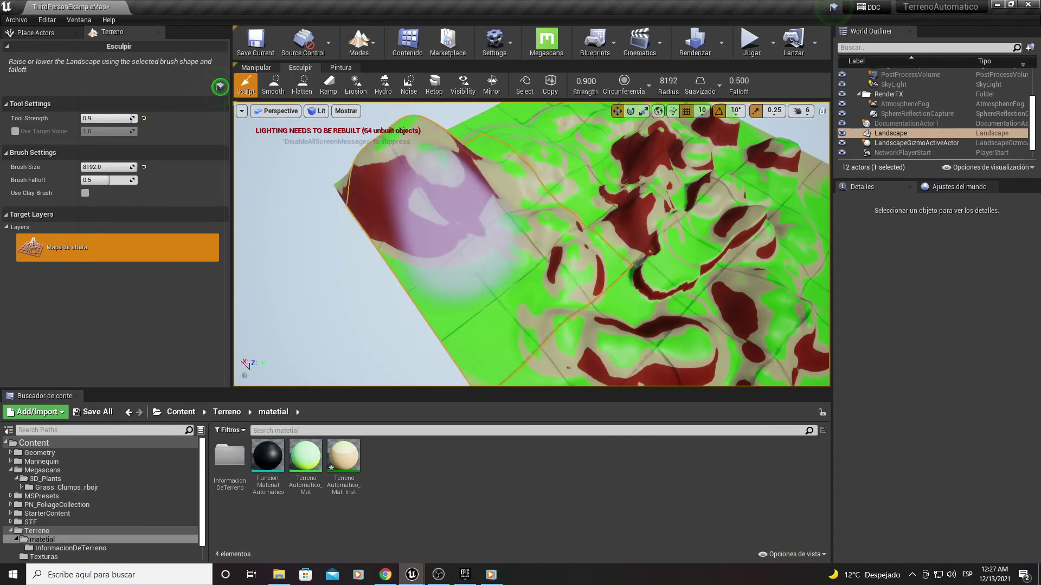
pyautogui.moveTo(439, 222); pyautogui.dragTo(435, 189, button='right')
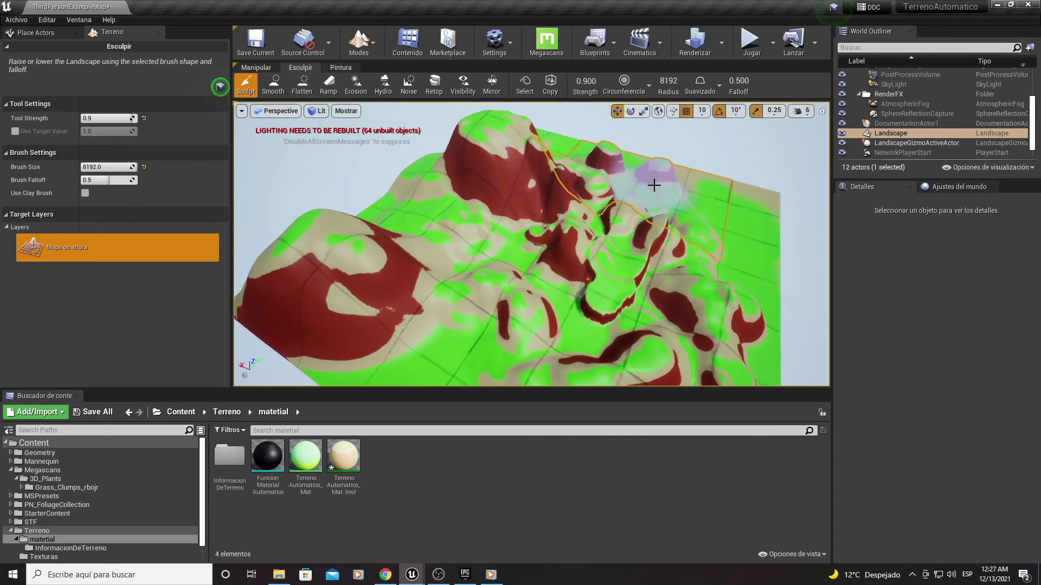
pyautogui.moveTo(682, 261)
pyautogui.mouseDown(button='right')
pyautogui.moveTo(672, 238)
pyautogui.moveTo(655, 269)
pyautogui.mouseUp(button='right')
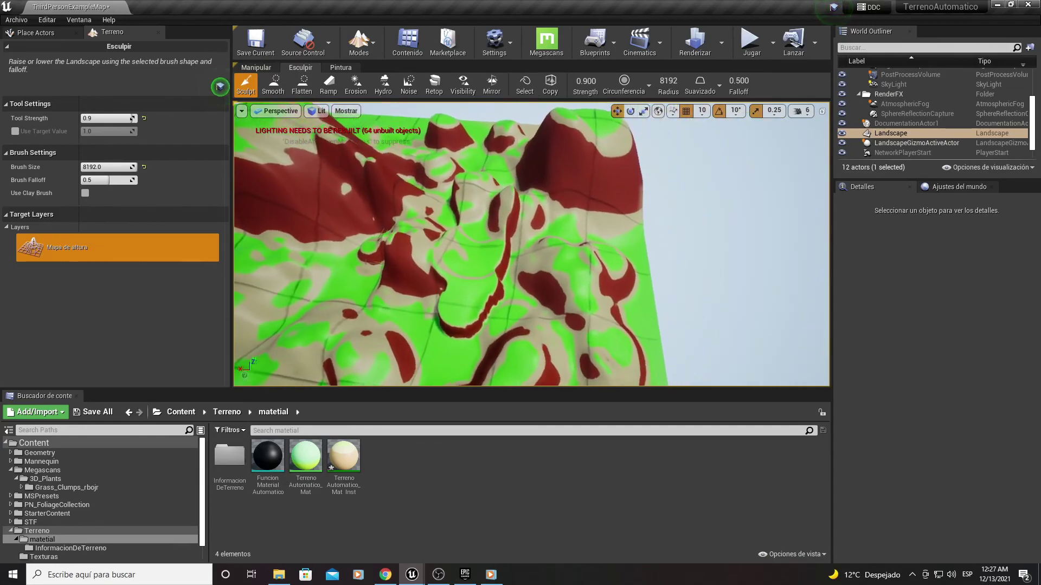
pyautogui.click(439, 576)
pyautogui.click(439, 576)
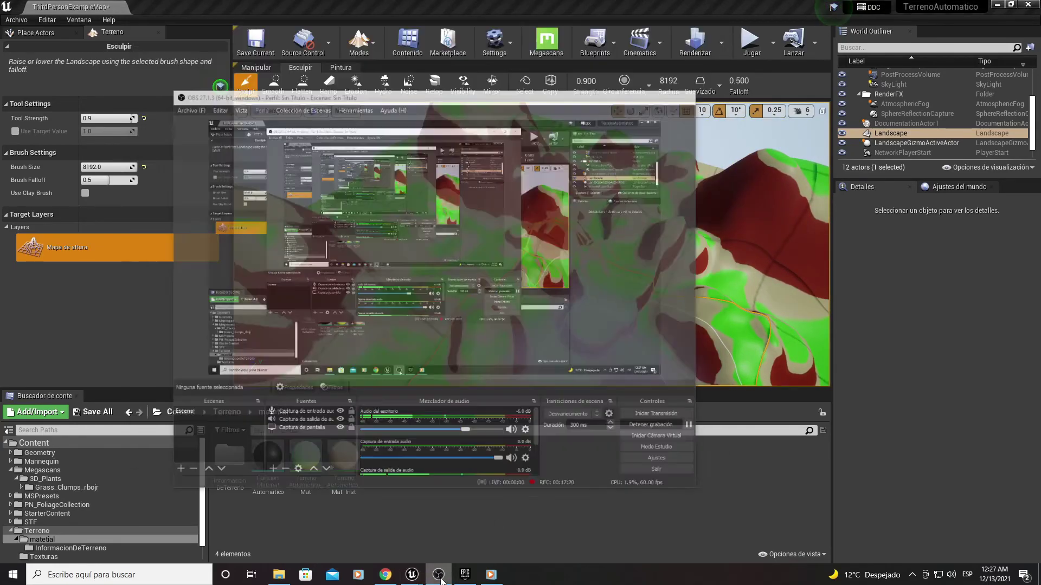
pyautogui.moveTo(495, 268)
pyautogui.mouseDown(button='right')
pyautogui.moveTo(509, 254)
pyautogui.moveTo(493, 264)
pyautogui.mouseUp(button='right')
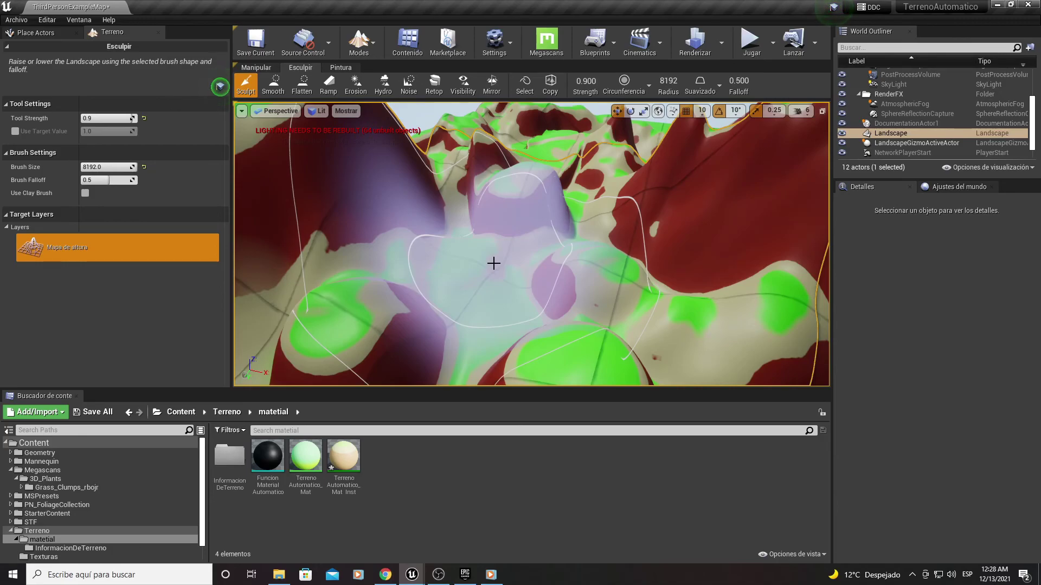
pyautogui.moveTo(618, 228); pyautogui.dragTo(600, 235, button='right')
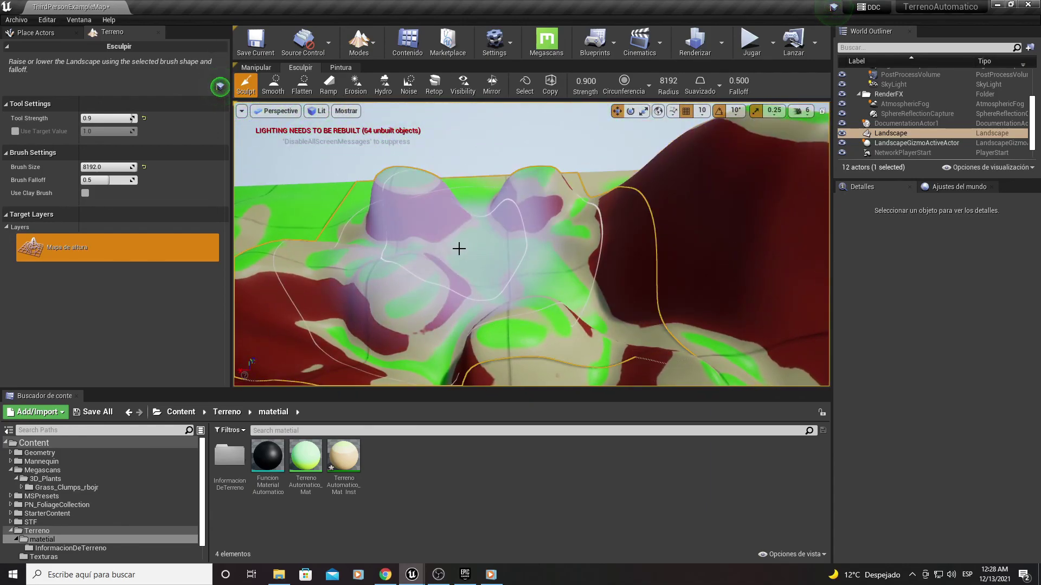